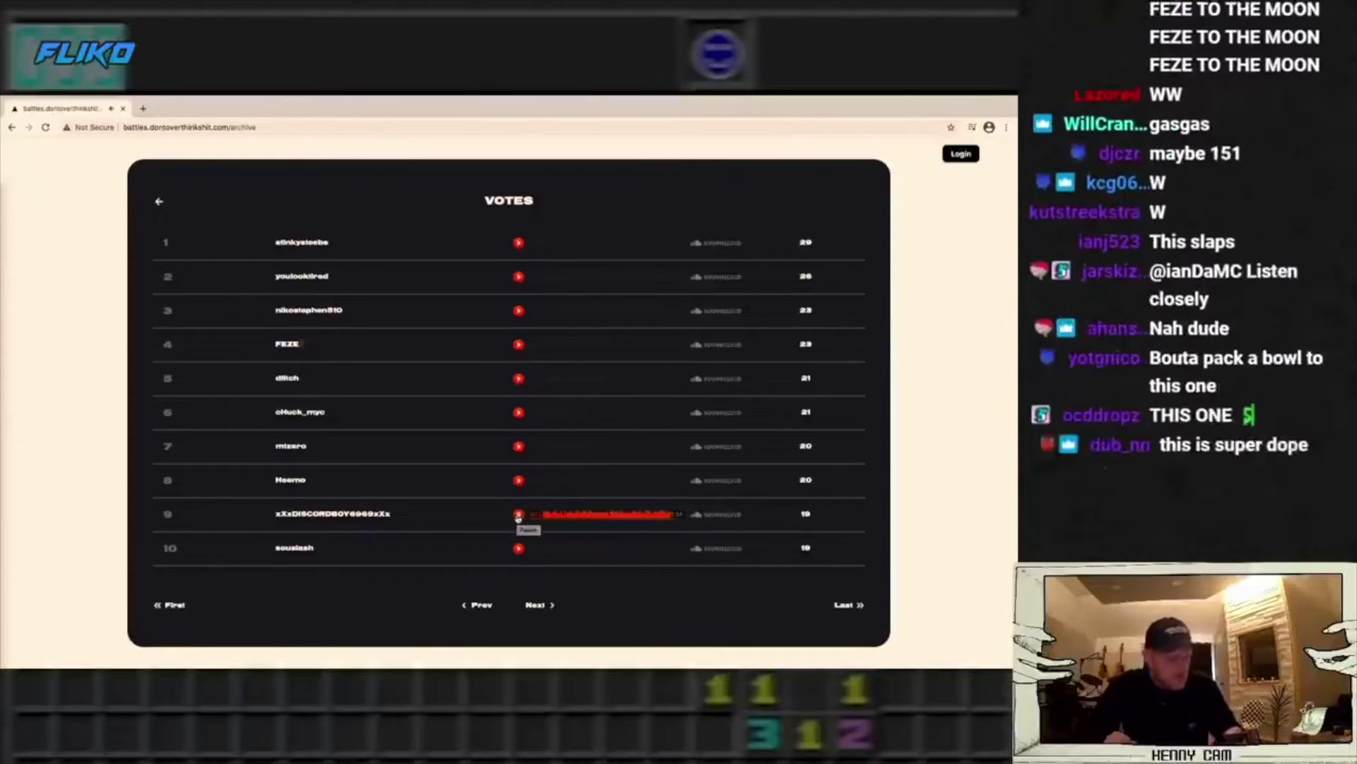
Pause the ninth-ranked entry's track in the votes list.
left_click(517, 516)
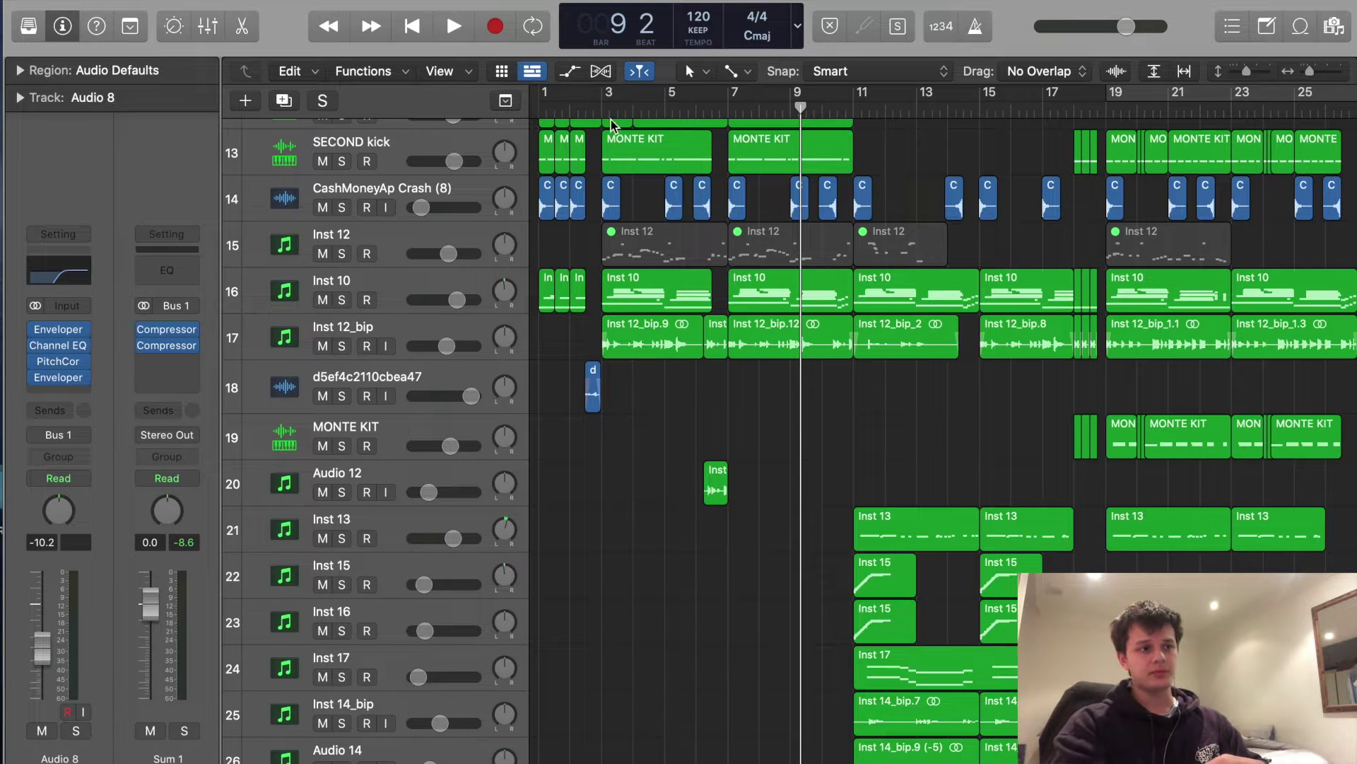
Set the cycle range to bars 3 through 11 and listen to that section of the arrangement.
left_click_drag(621, 99, 848, 130)
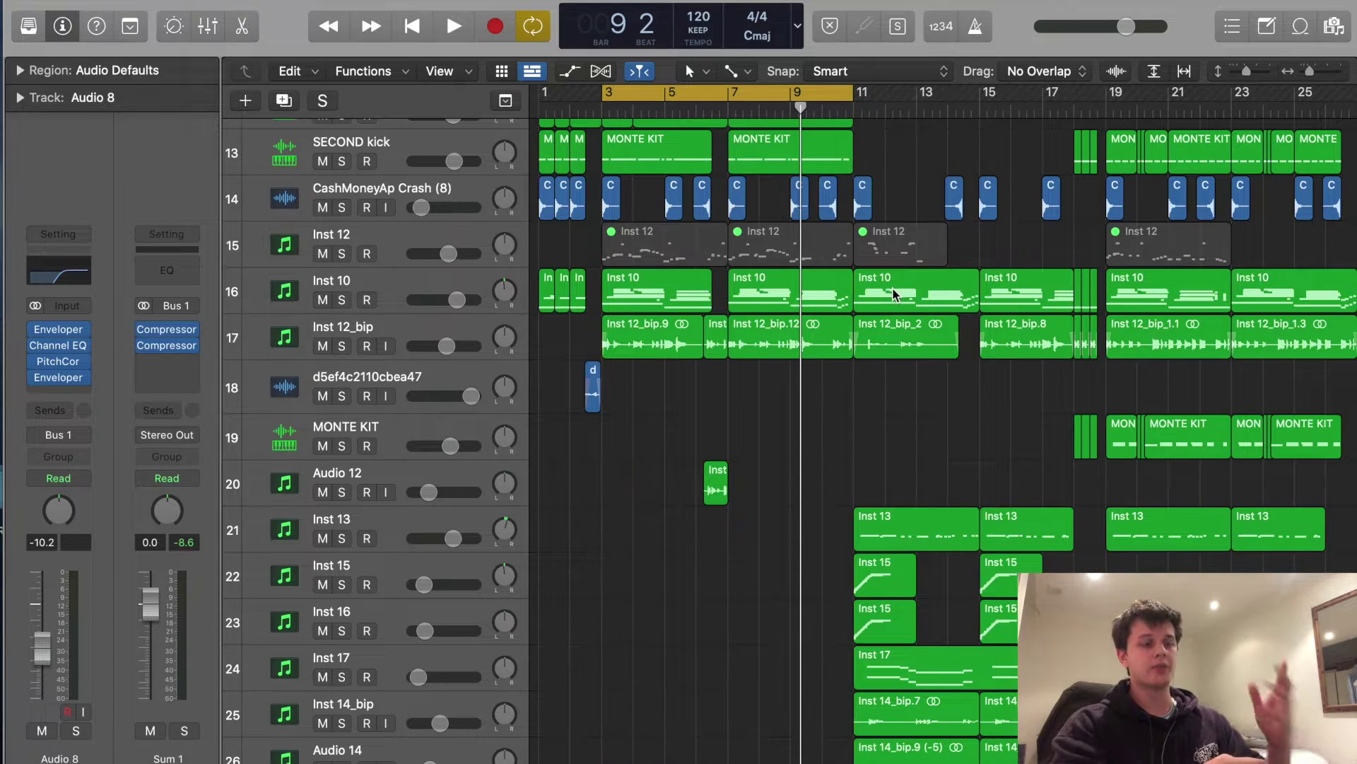
scroll(891, 296, "down", 2)
key("space")
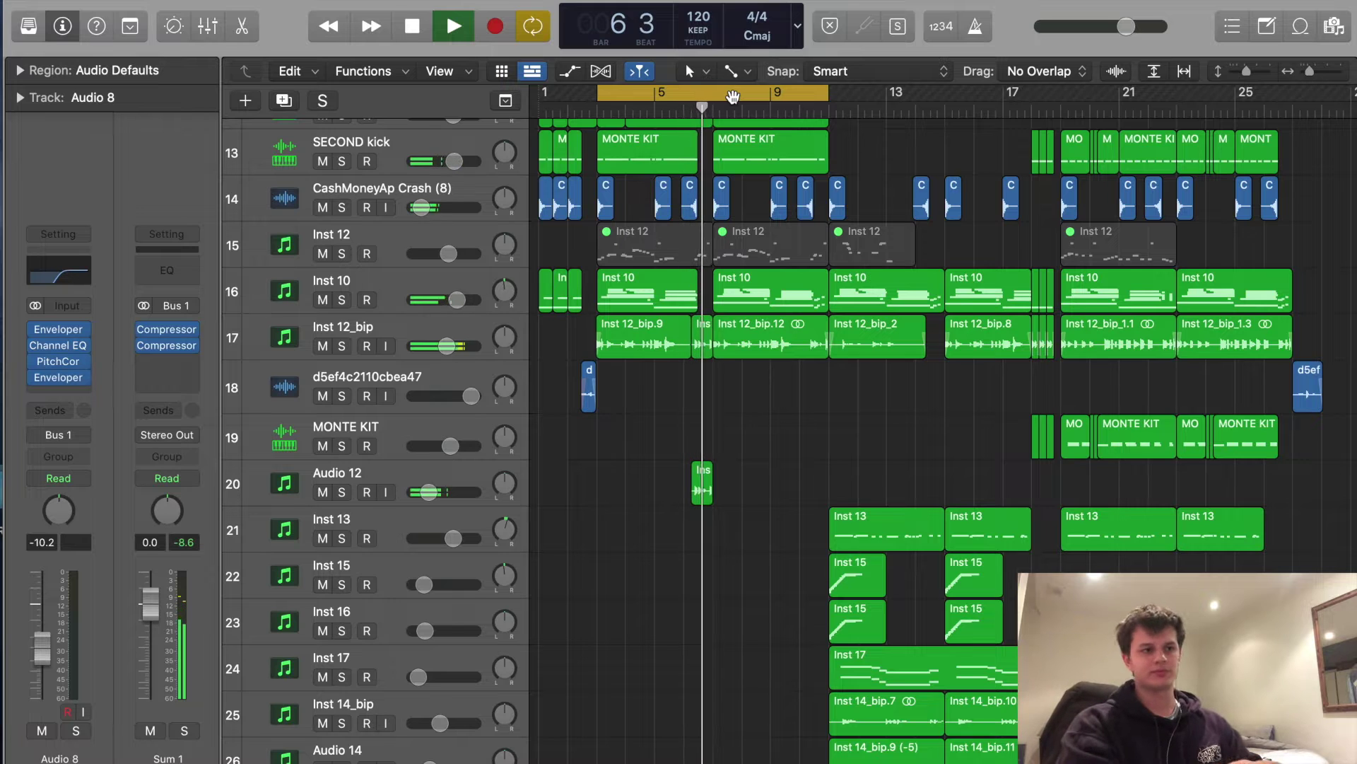
key("space")
Set the cycle range to bars 11 through 19 and listen to that section.
left_click_drag(843, 104, 1049, 104)
key("space")
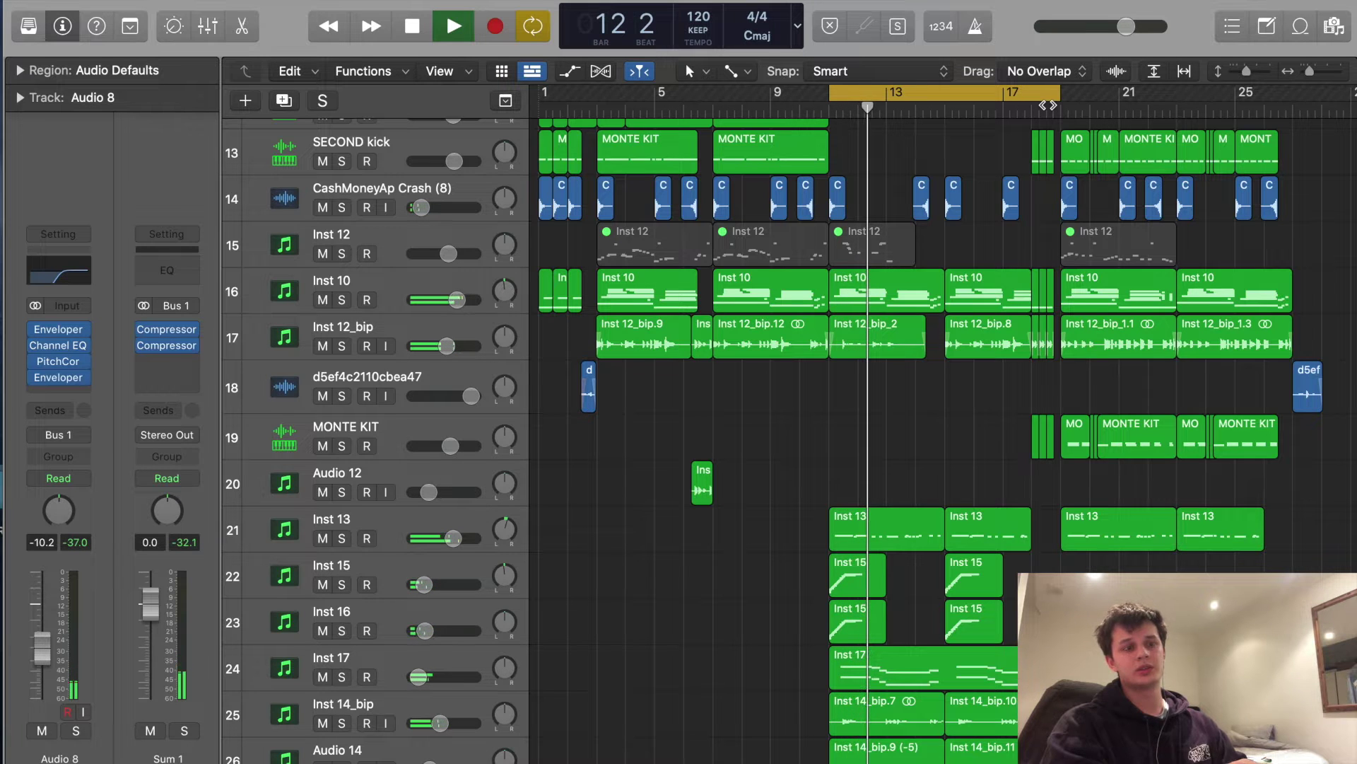
key("space")
Set the cycle range to bars 19 through 25 and listen to the start of that section.
left_click_drag(1088, 99, 1222, 94)
key("space")
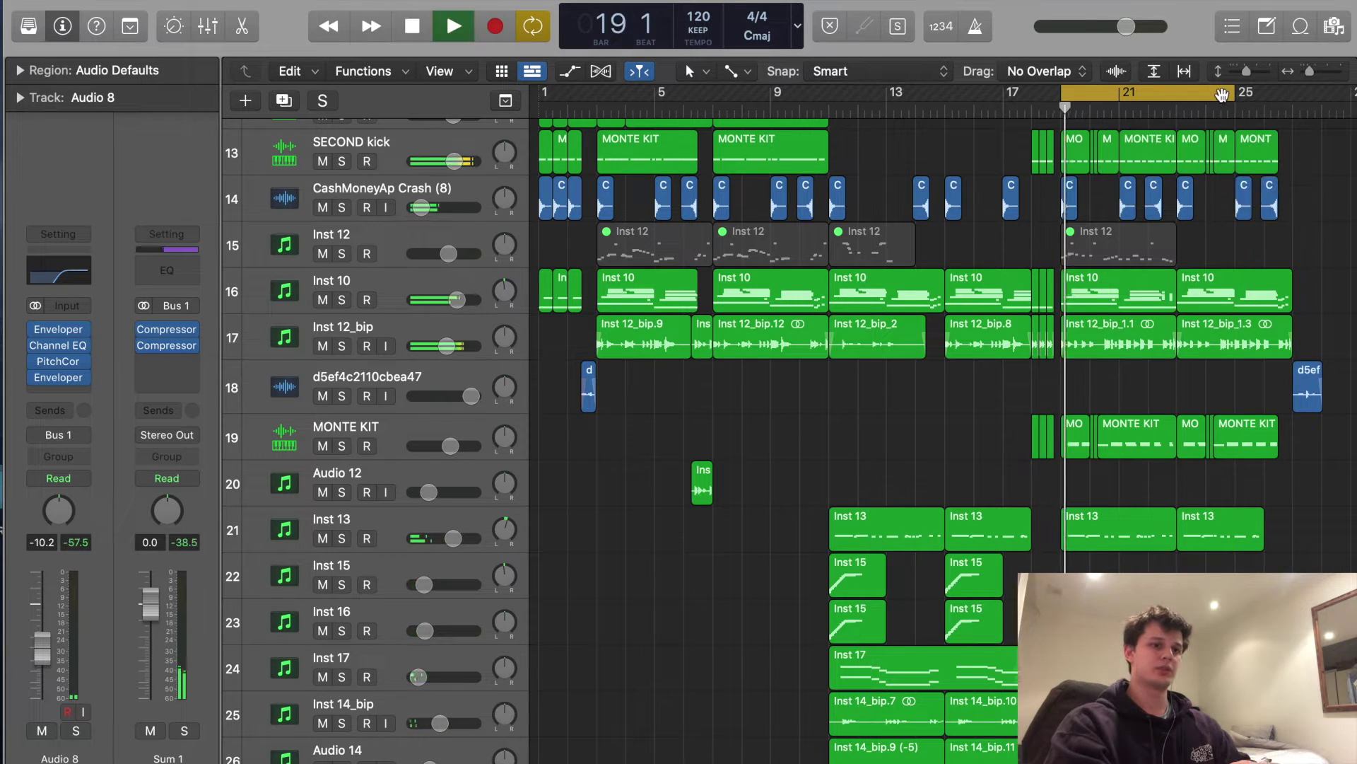
key("space")
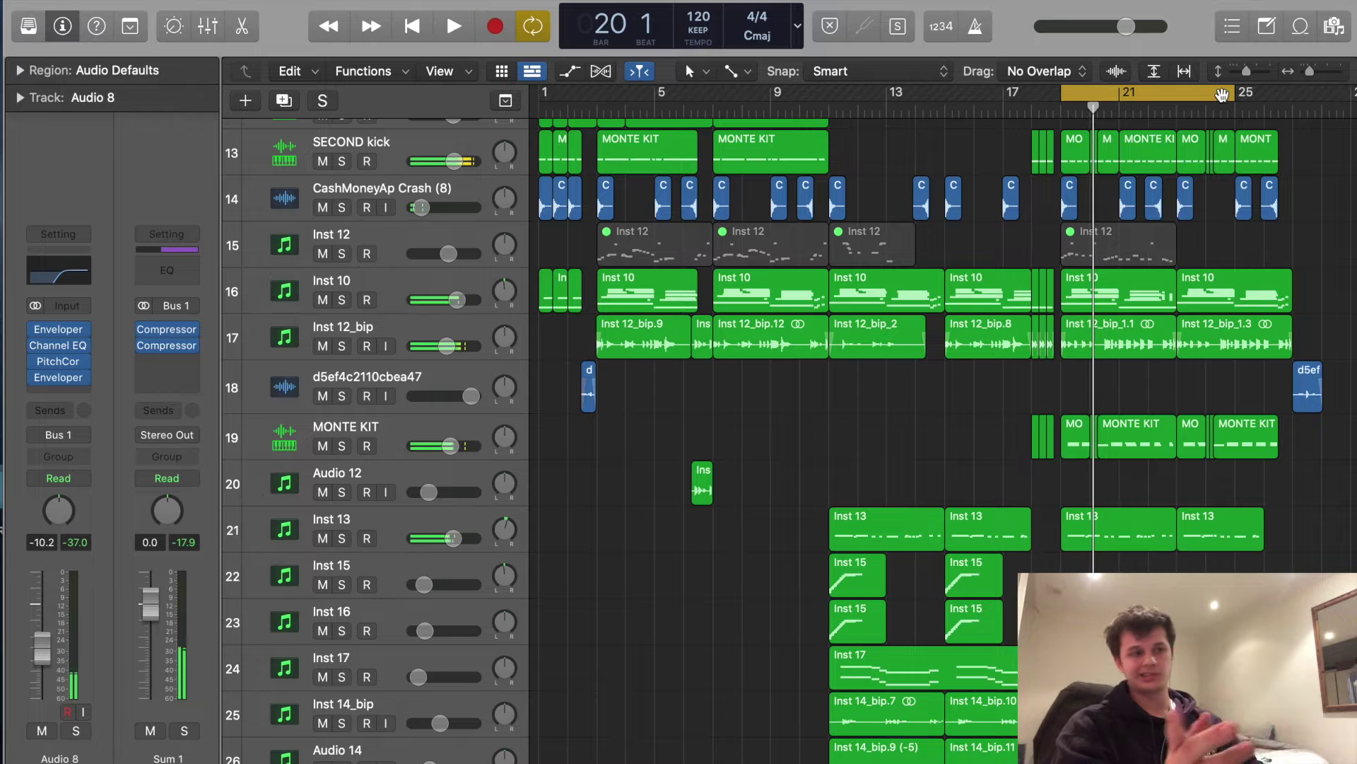
Set the cycle range to bars 3 through 11 and play the UHH_AcoustiHatB_120-01 track in solo.
left_click_drag(597, 99, 829, 100)
scroll(842, 335, "up", 10)
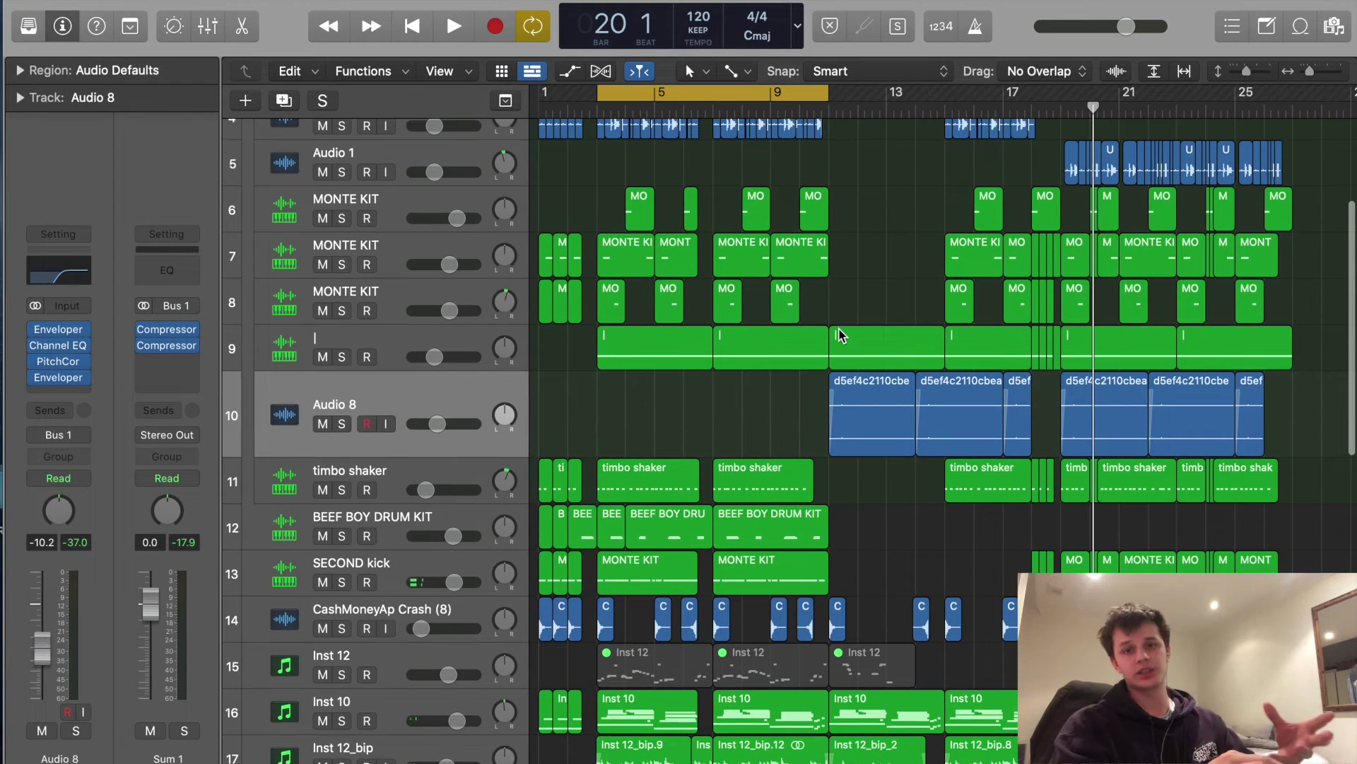
scroll(840, 334, "up", 4)
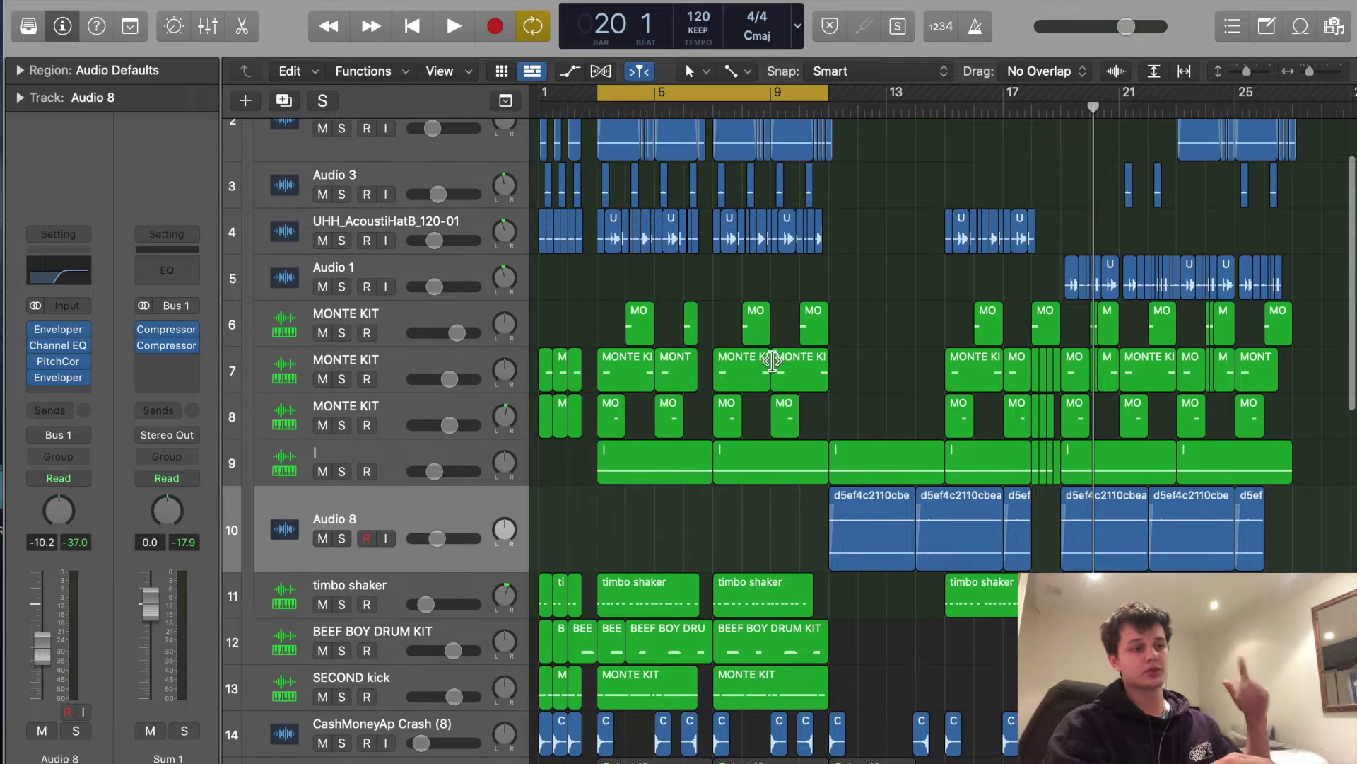
scroll(772, 362, "down", 1)
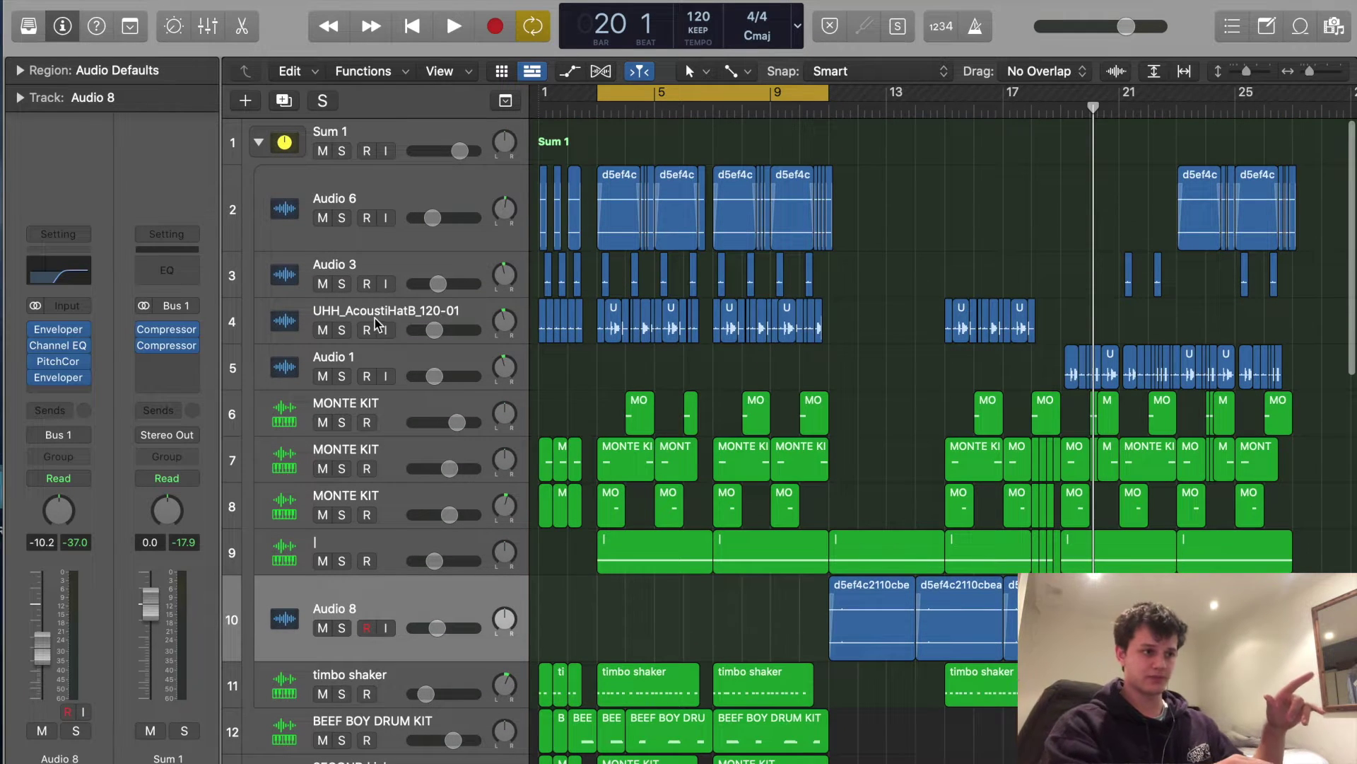
left_click(340, 332)
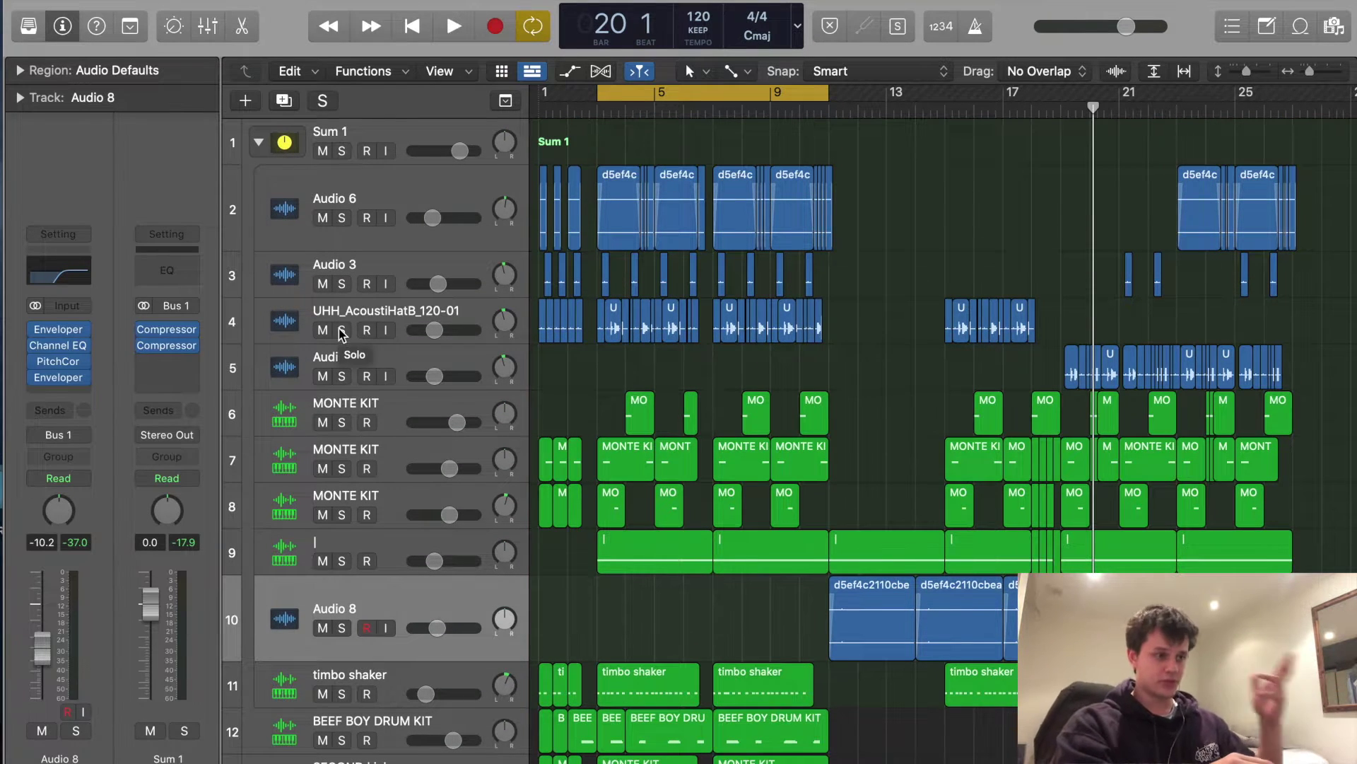
key("space")
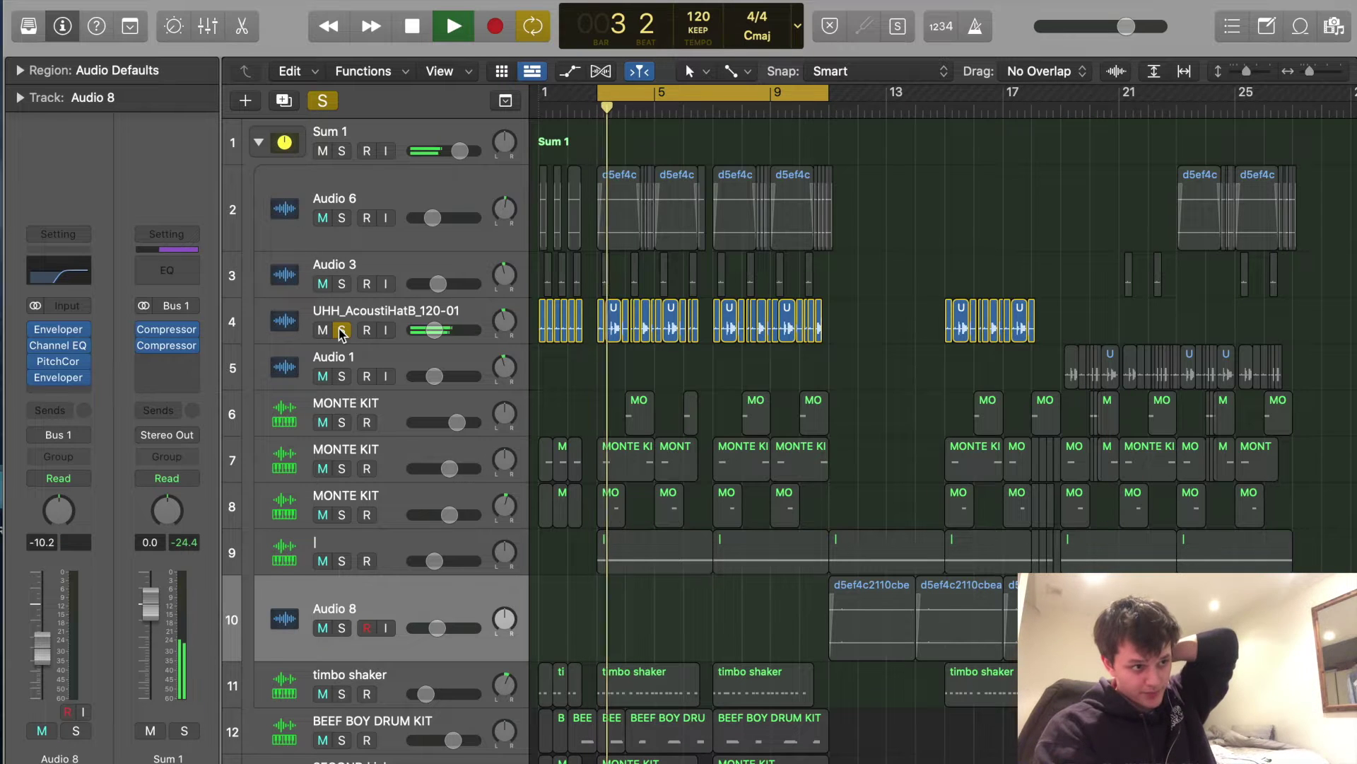
Find the uncut UHH_AcoustiHatB_120-01 loop at bar 31, cycle bars 31 to 32 and listen to it.
key("super+Right")
key("super+Left")
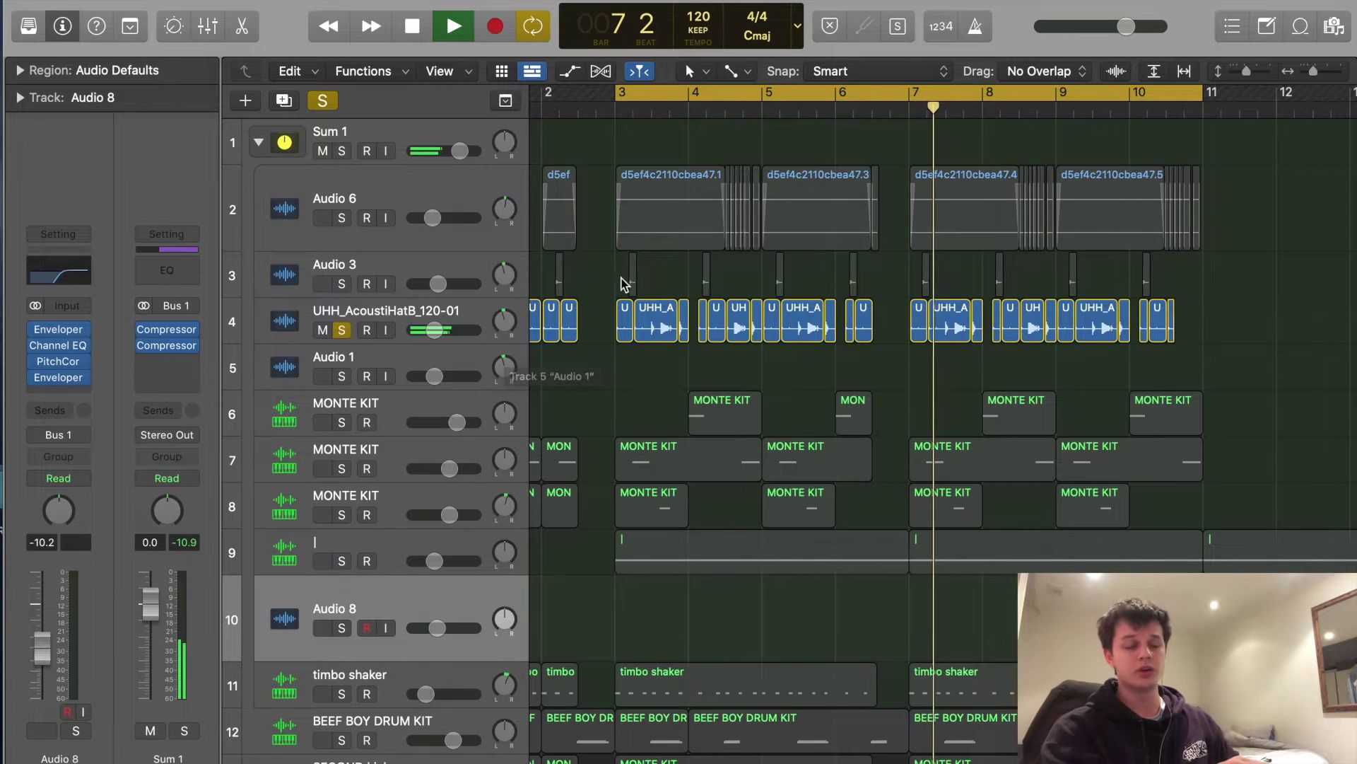
key("super+Left")
scroll(802, 382, "right", 5)
key("super+Right")
key("super+Right")
key("super+Right")
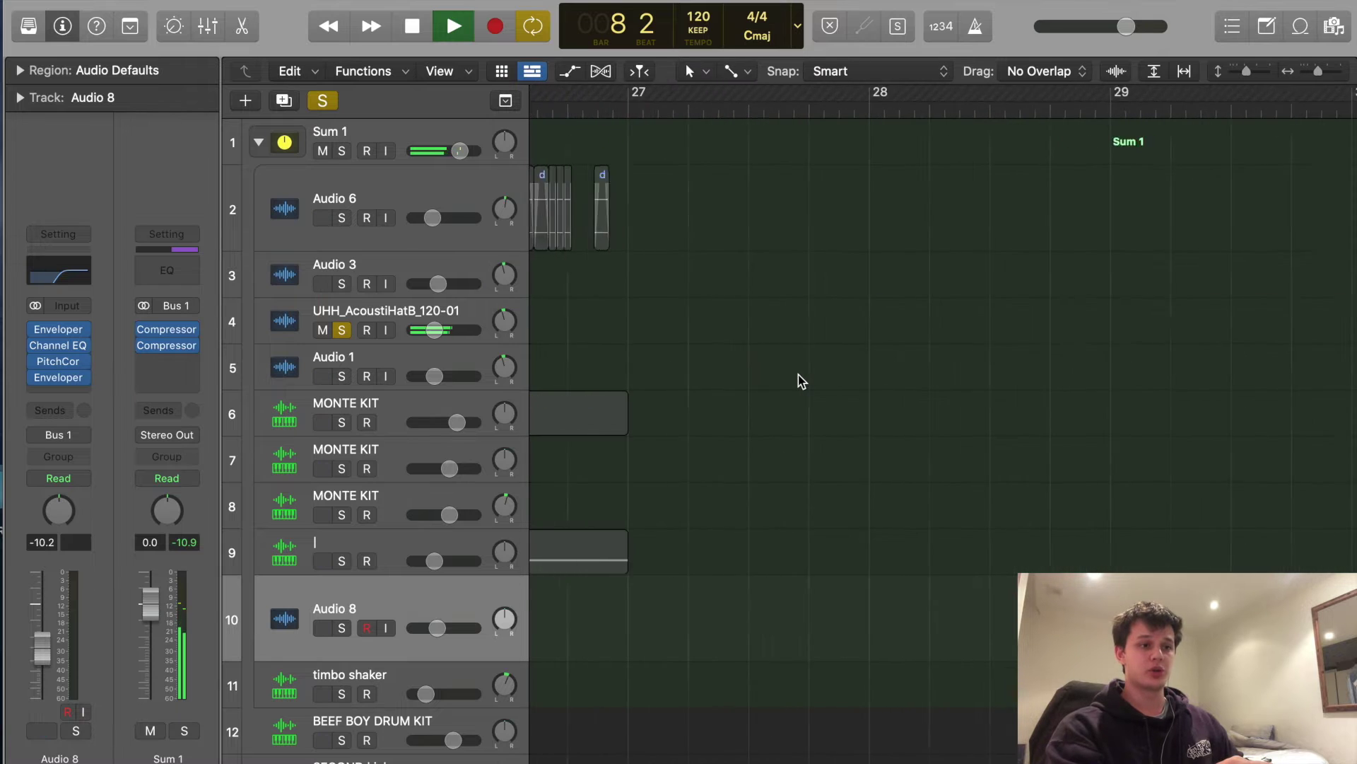
left_click_drag(728, 92, 966, 93)
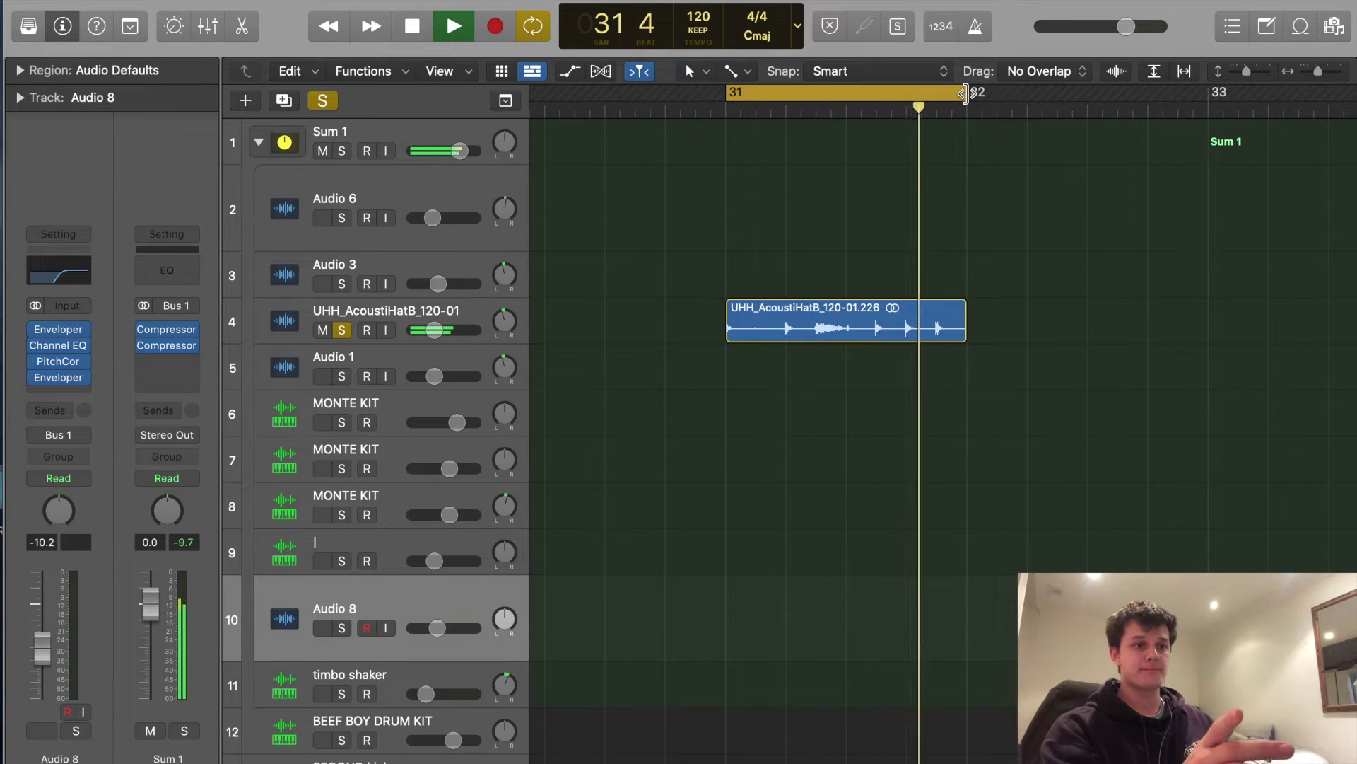
key("space")
Cycle bars 3 to 7 and play with Audio 3 and MONTE KIT tracks 6 to 8 added to the solo.
scroll(966, 93, "left", 15)
key("super+Left")
key("super+Left")
key("super+Left")
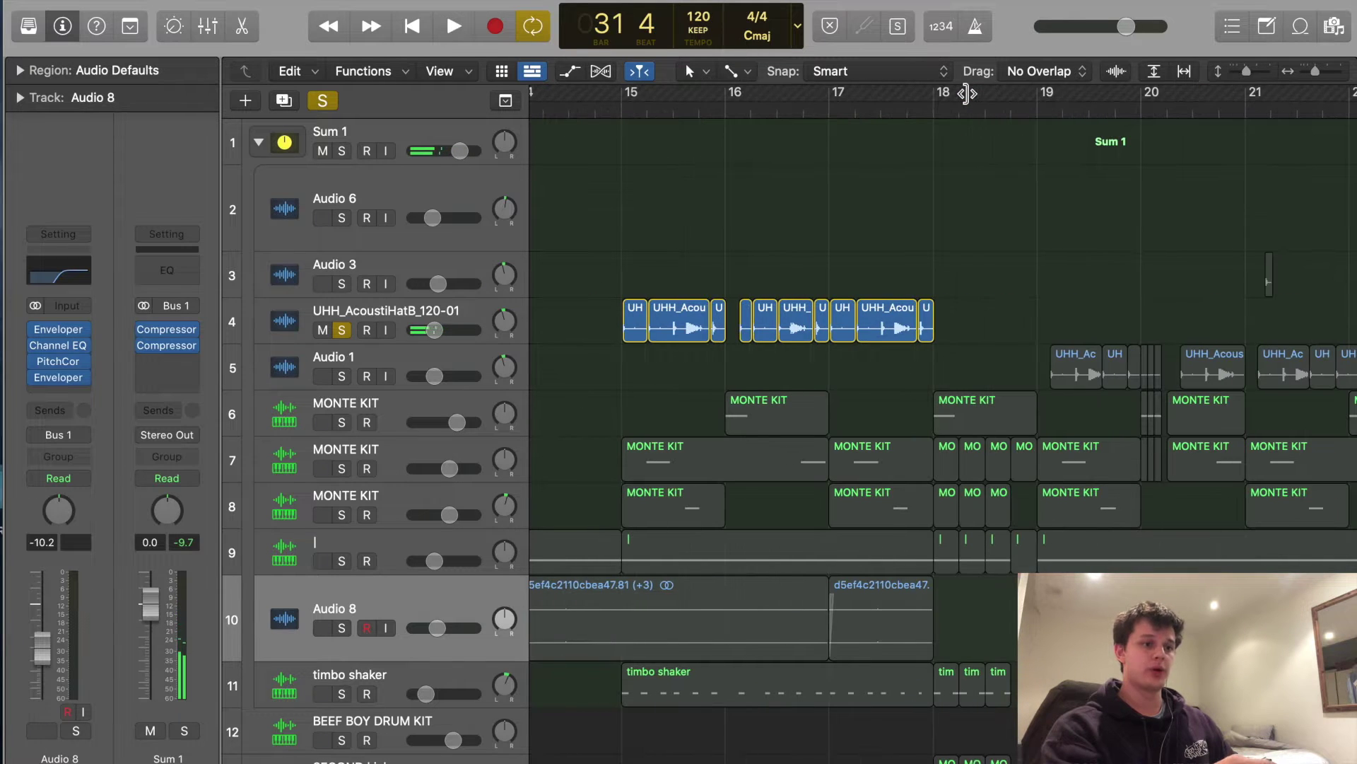
left_click_drag(620, 96, 947, 124)
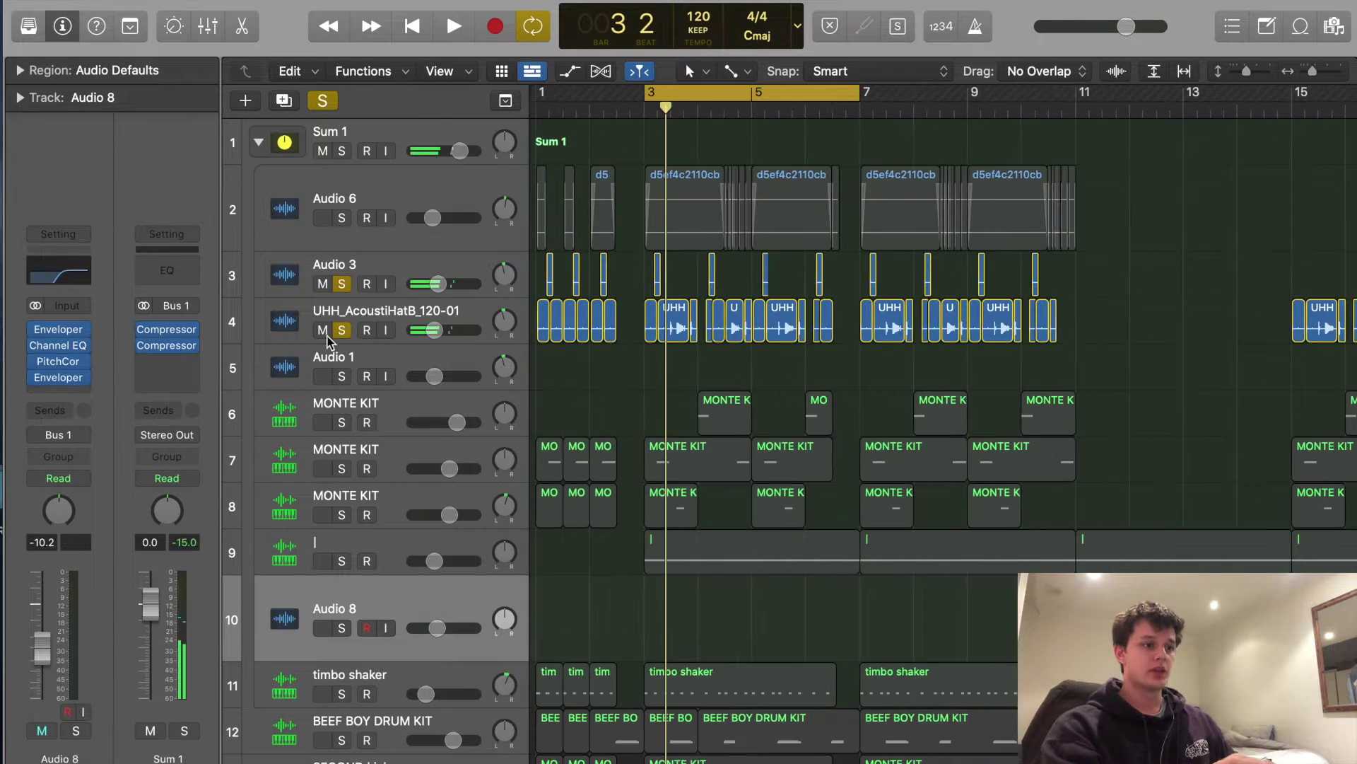
left_click_drag(342, 422, 342, 522)
key("space")
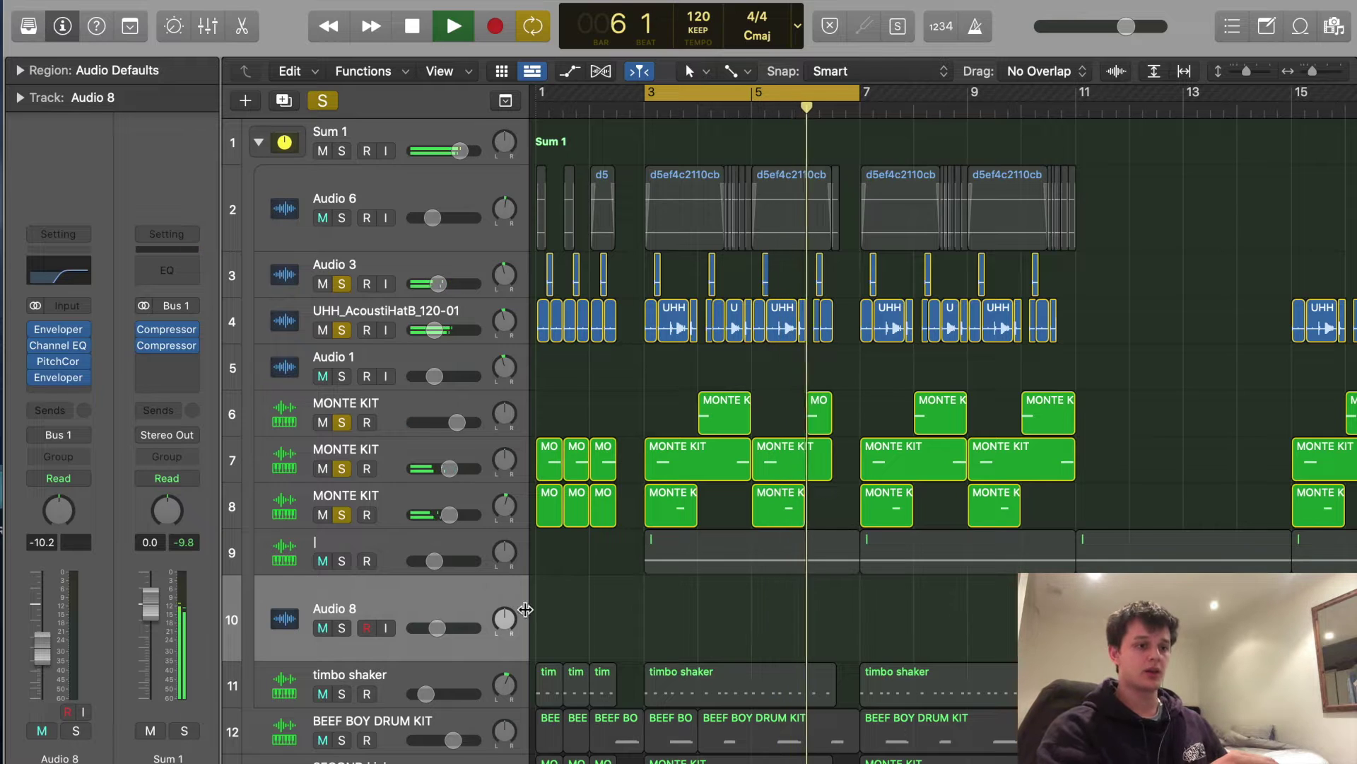
Add track 9 and the timbo shaker track to the solo and play the loop.
left_click(341, 561)
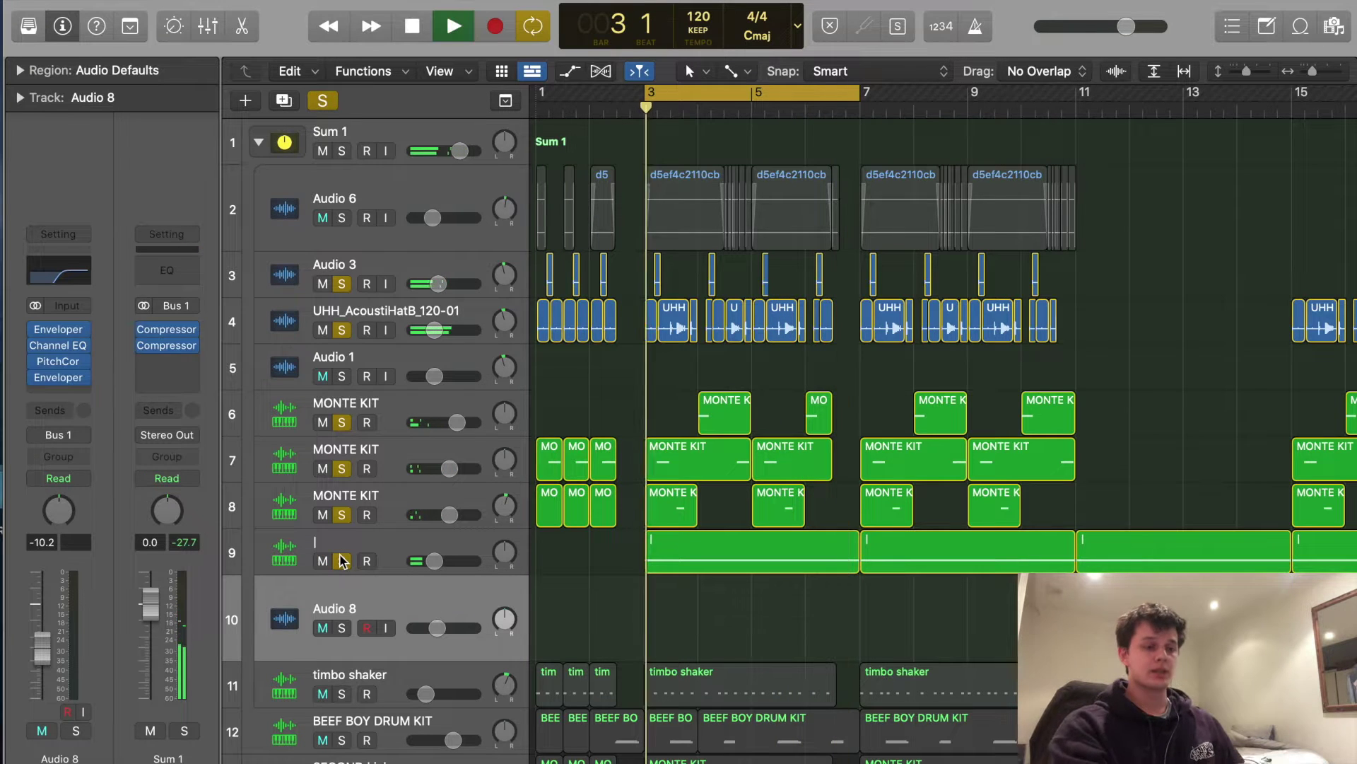
scroll(338, 551, "down", 5)
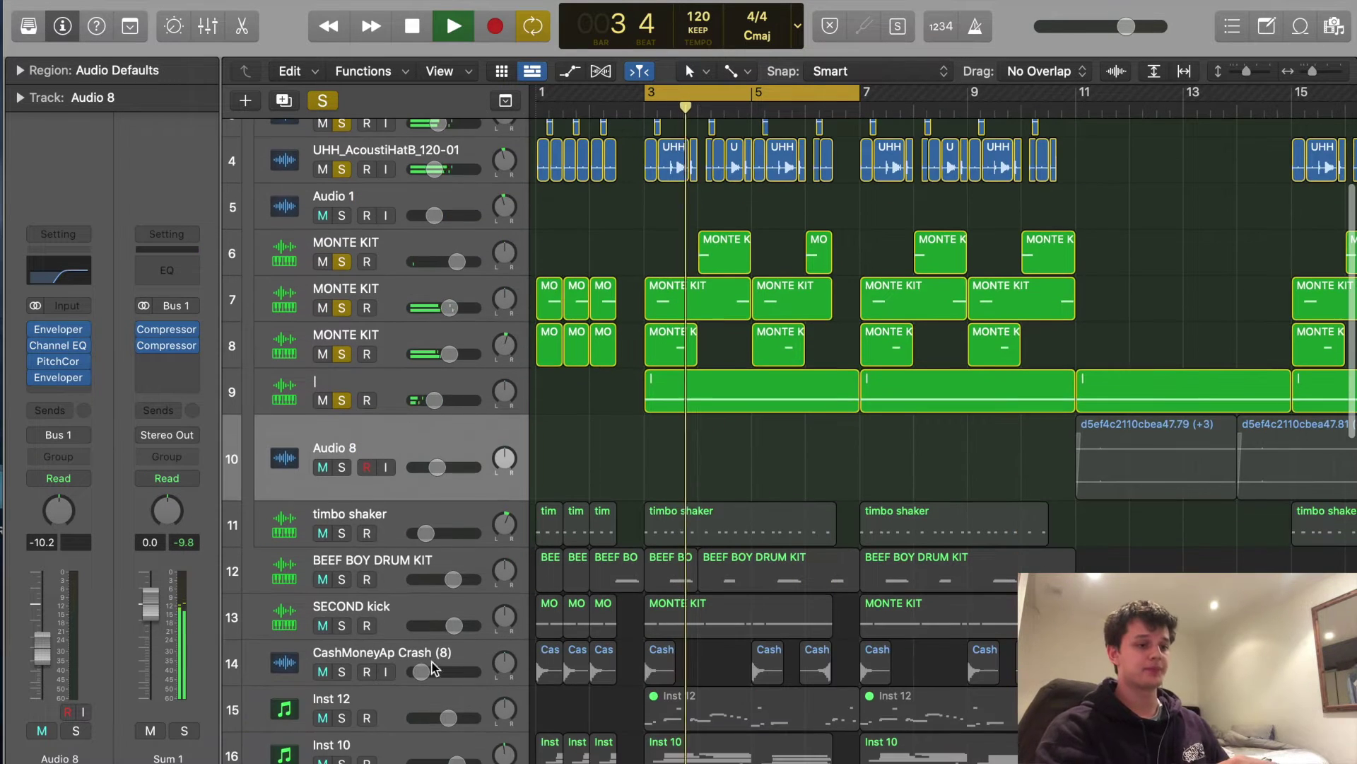
key("space")
left_click(338, 535)
key("space")
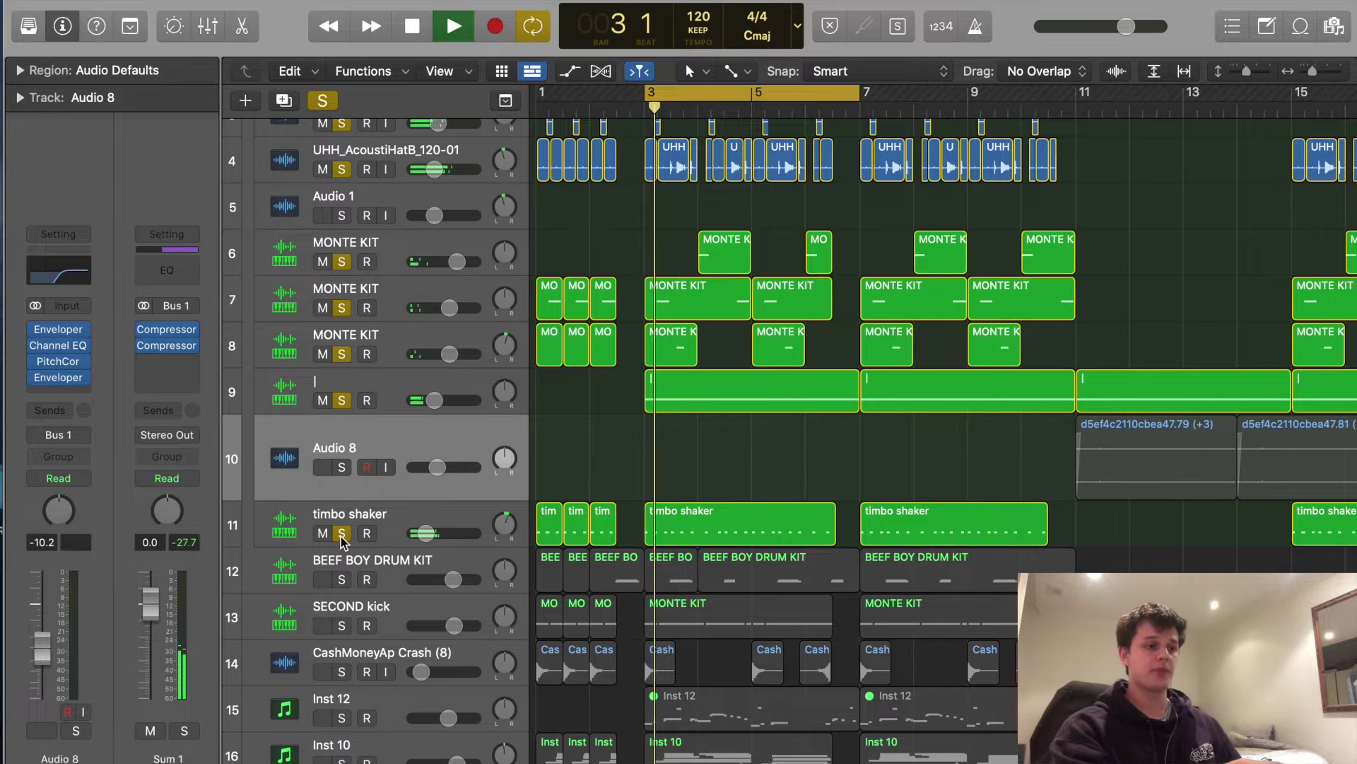
Examine the notes of the timbo shaker region at bar 3 in the Piano Roll, and close the editor.
scroll(340, 541, "up", 2)
scroll(341, 541, "down", 2)
double_click(728, 516)
scroll(729, 564, "up", 10)
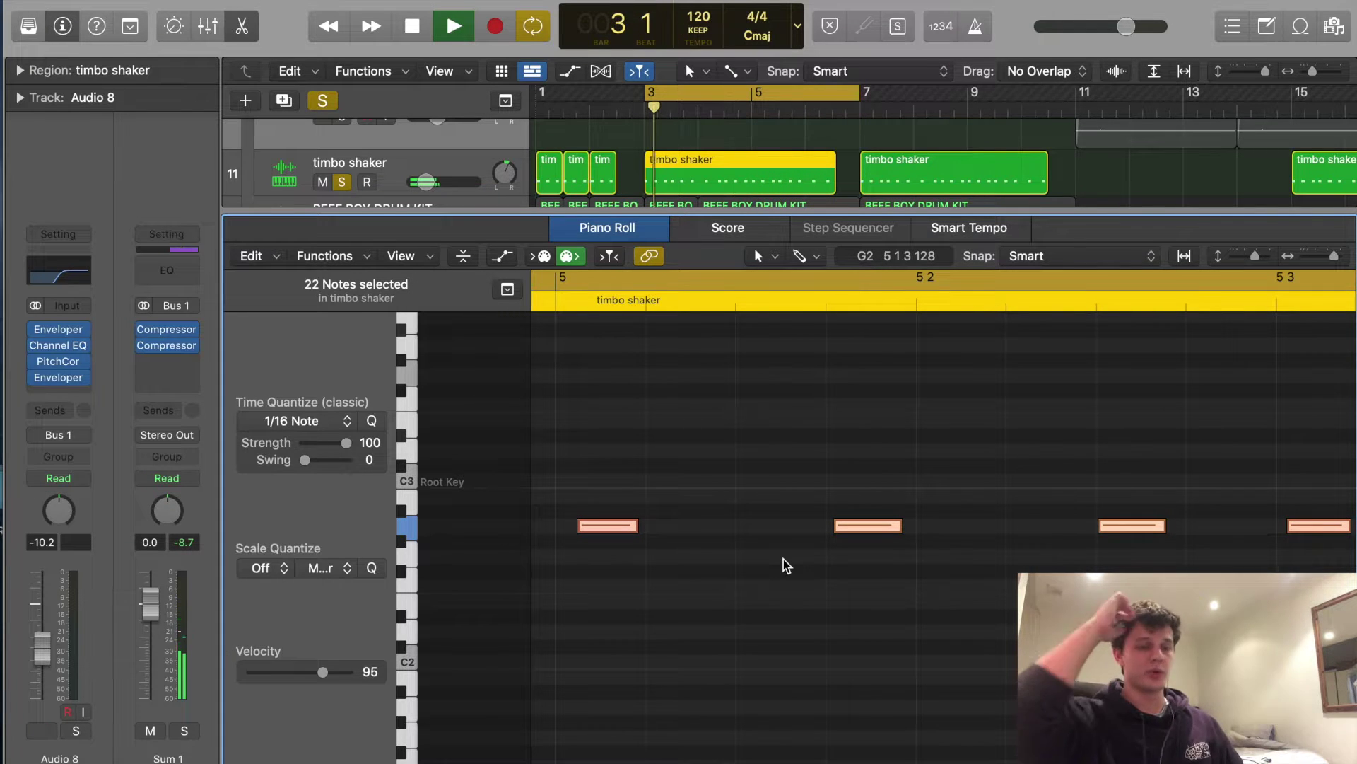
scroll(785, 567, "up", 2)
scroll(784, 570, "down", 3)
scroll(721, 530, "up", 3)
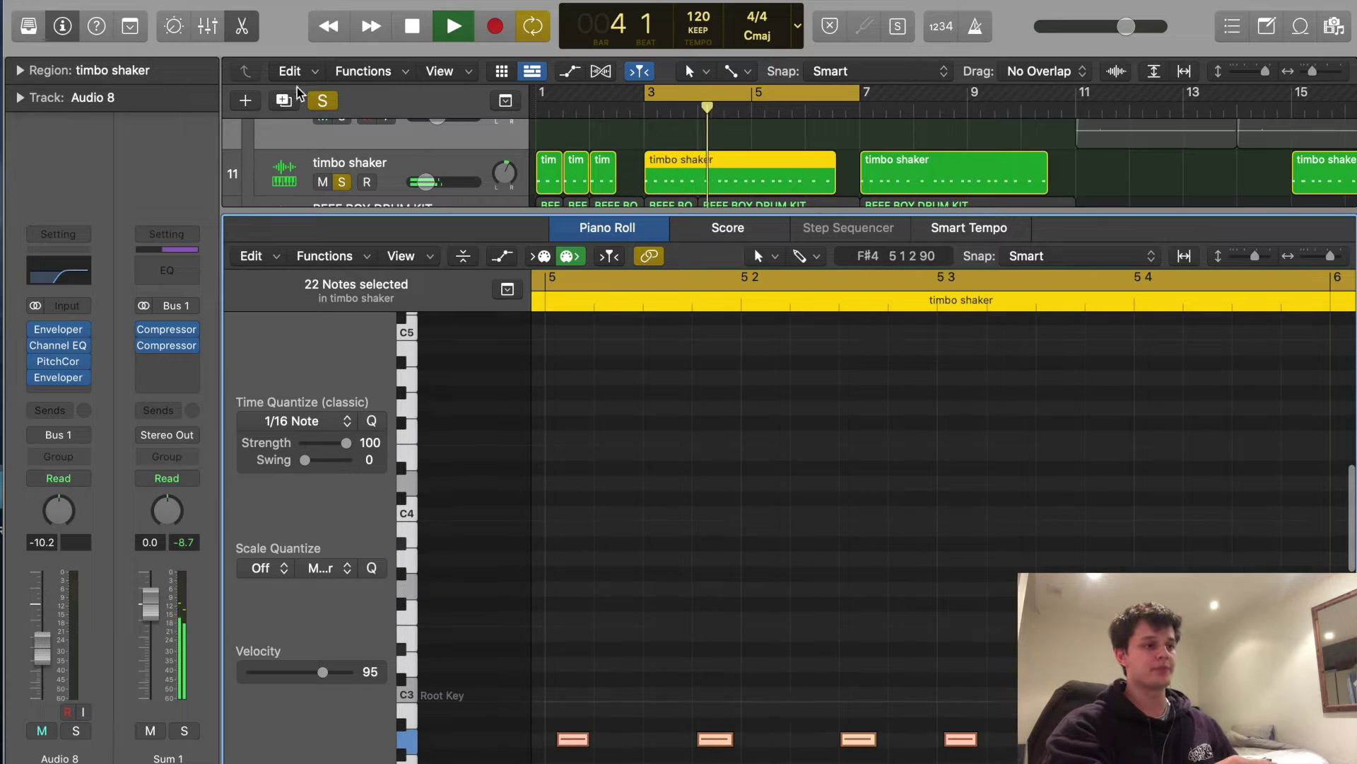
key("p")
scroll(364, 205, "up", 1)
scroll(364, 205, "up", 8)
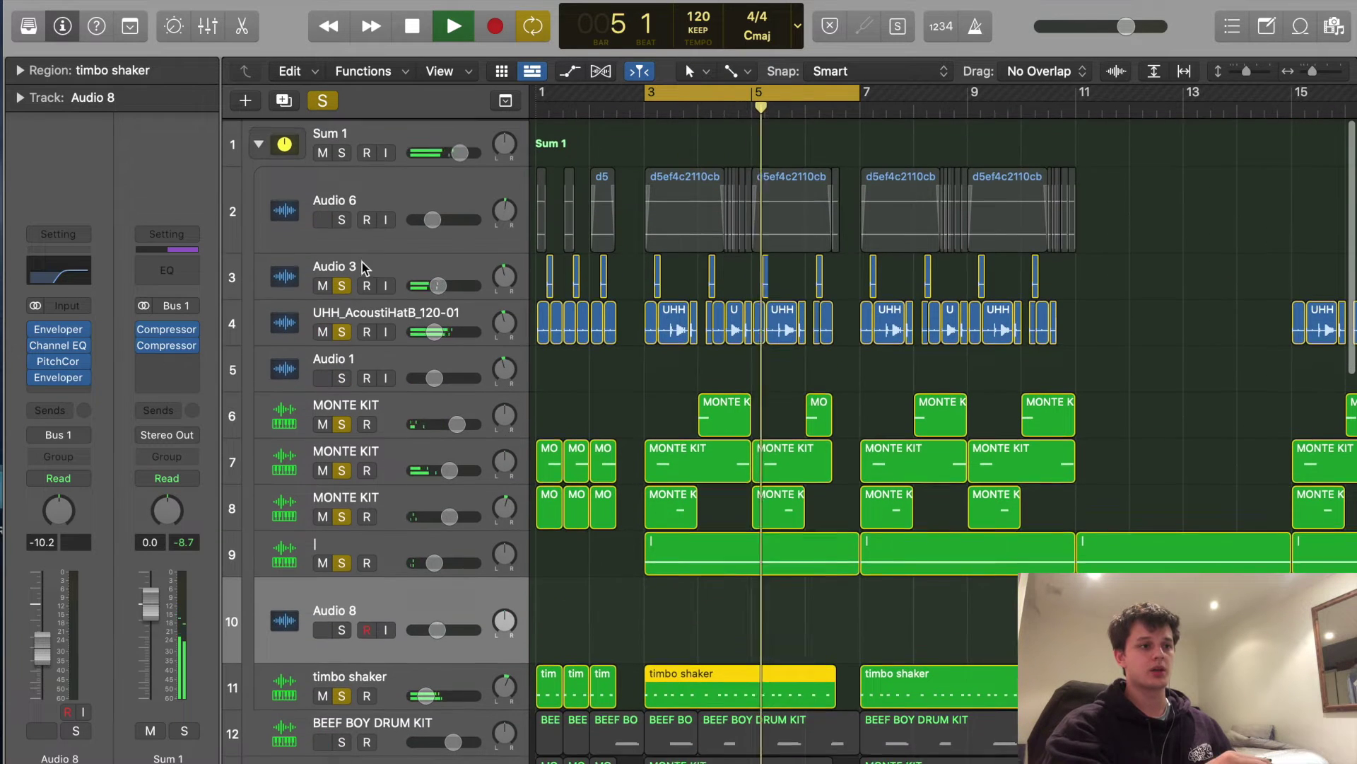
Add Audio 6 to the solo, stop playback, and select the Audio 6 track to inspect its chopped regions from bar 3.
left_click(342, 218)
key("space")
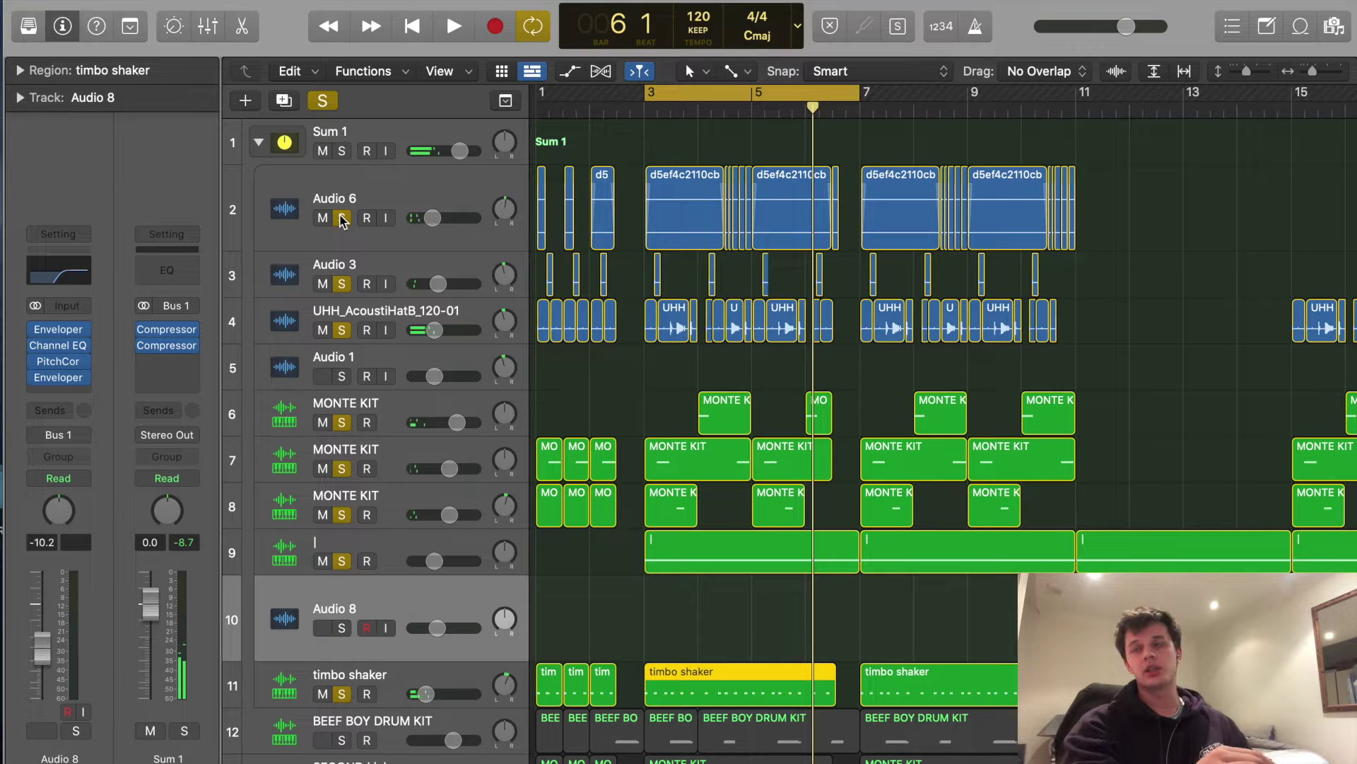
left_click(350, 200)
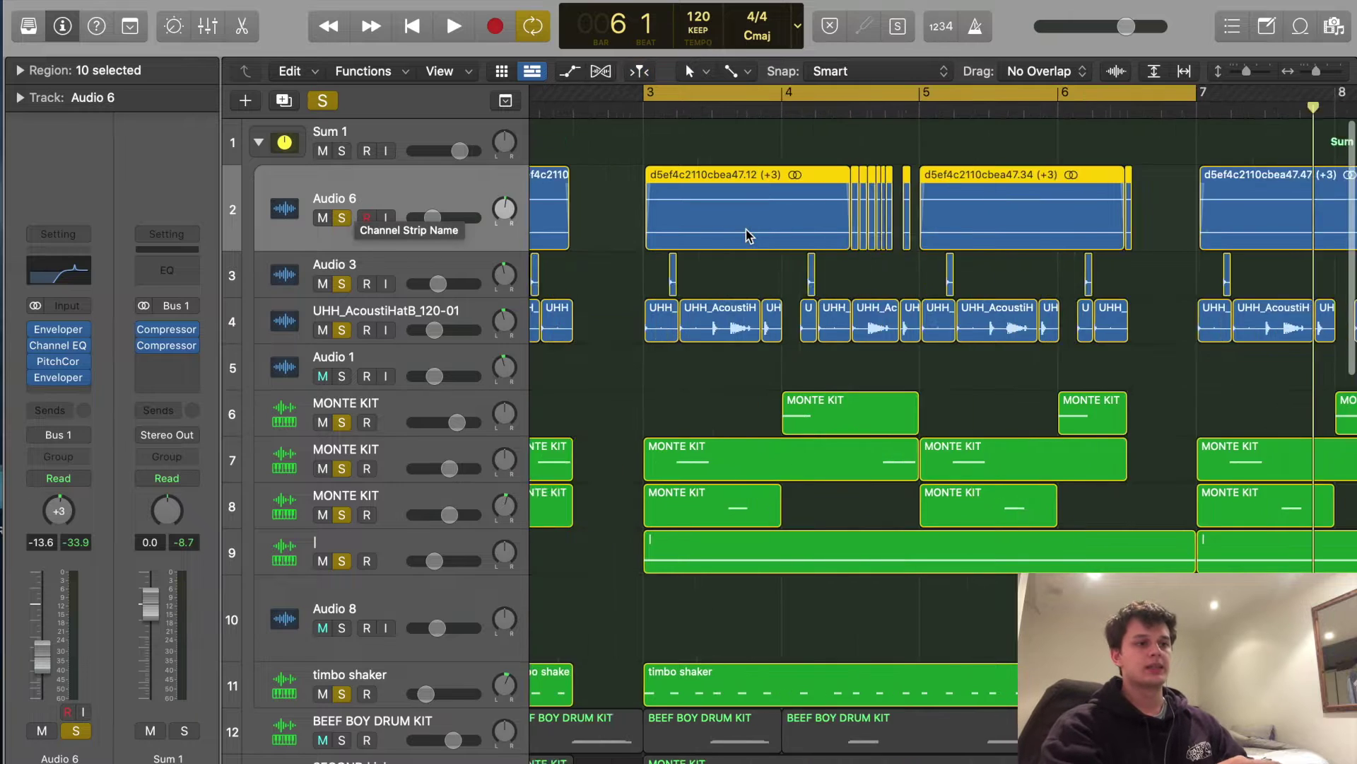
key("super+Right")
key("super+Right")
key("super+Right")
scroll(748, 236, "right", 2)
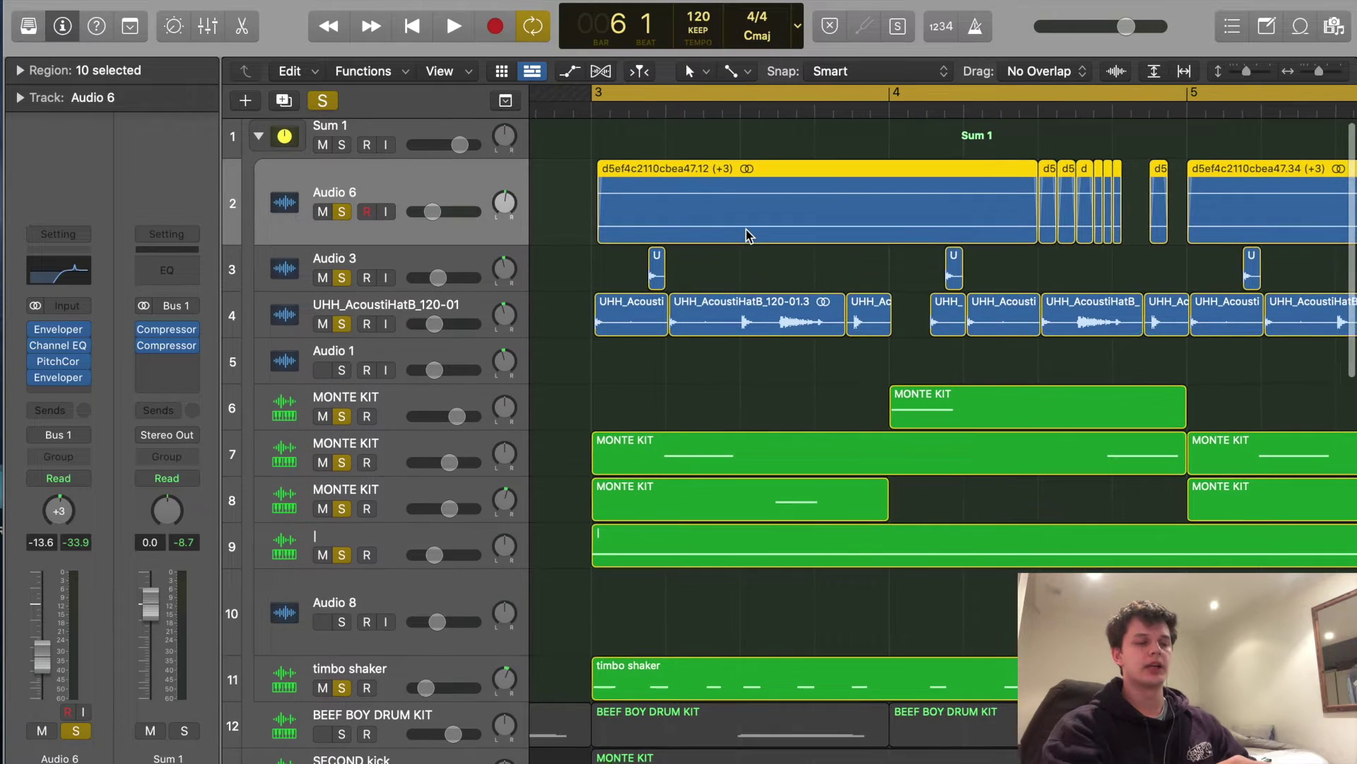
Remove the solo from tracks 3 through 11 and listen to Audio 6 alone.
left_click_drag(342, 277, 349, 687)
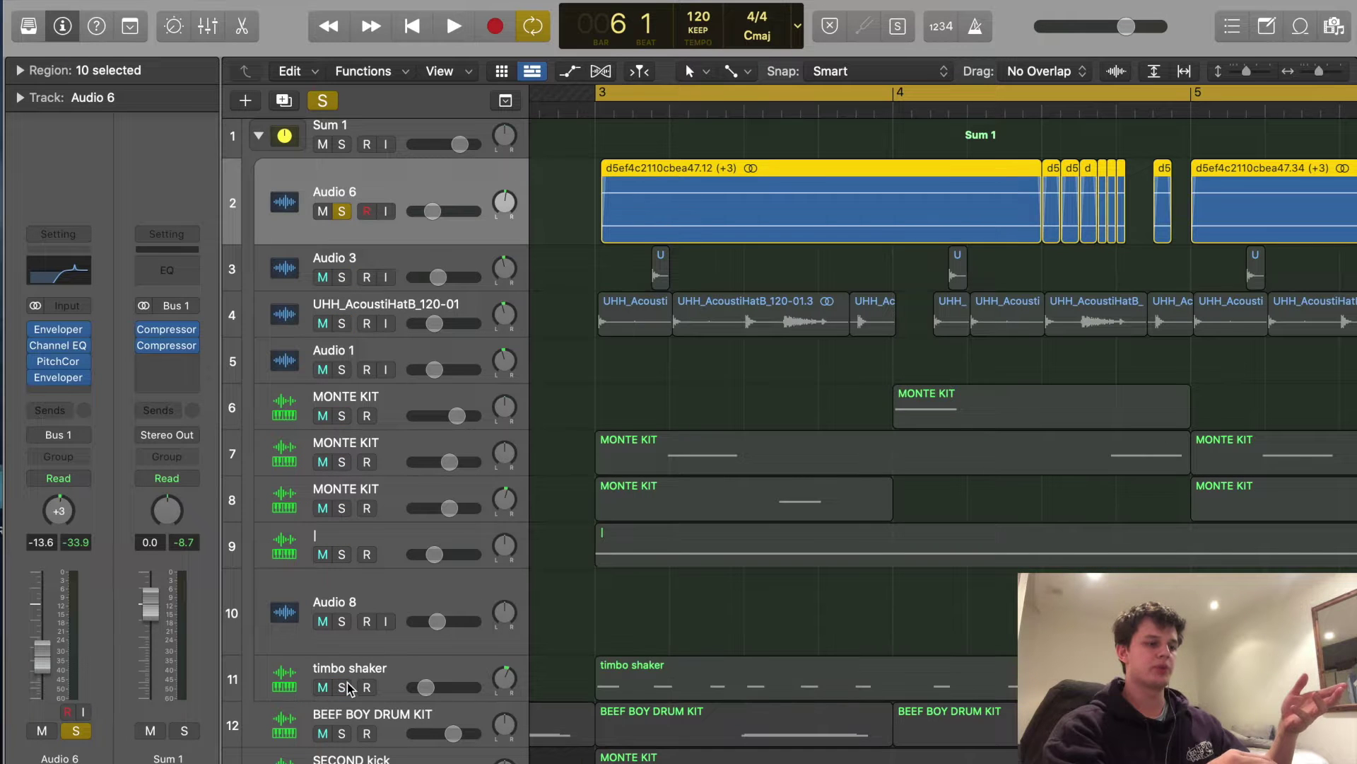
key("space")
key("super+Left")
key("super+Left")
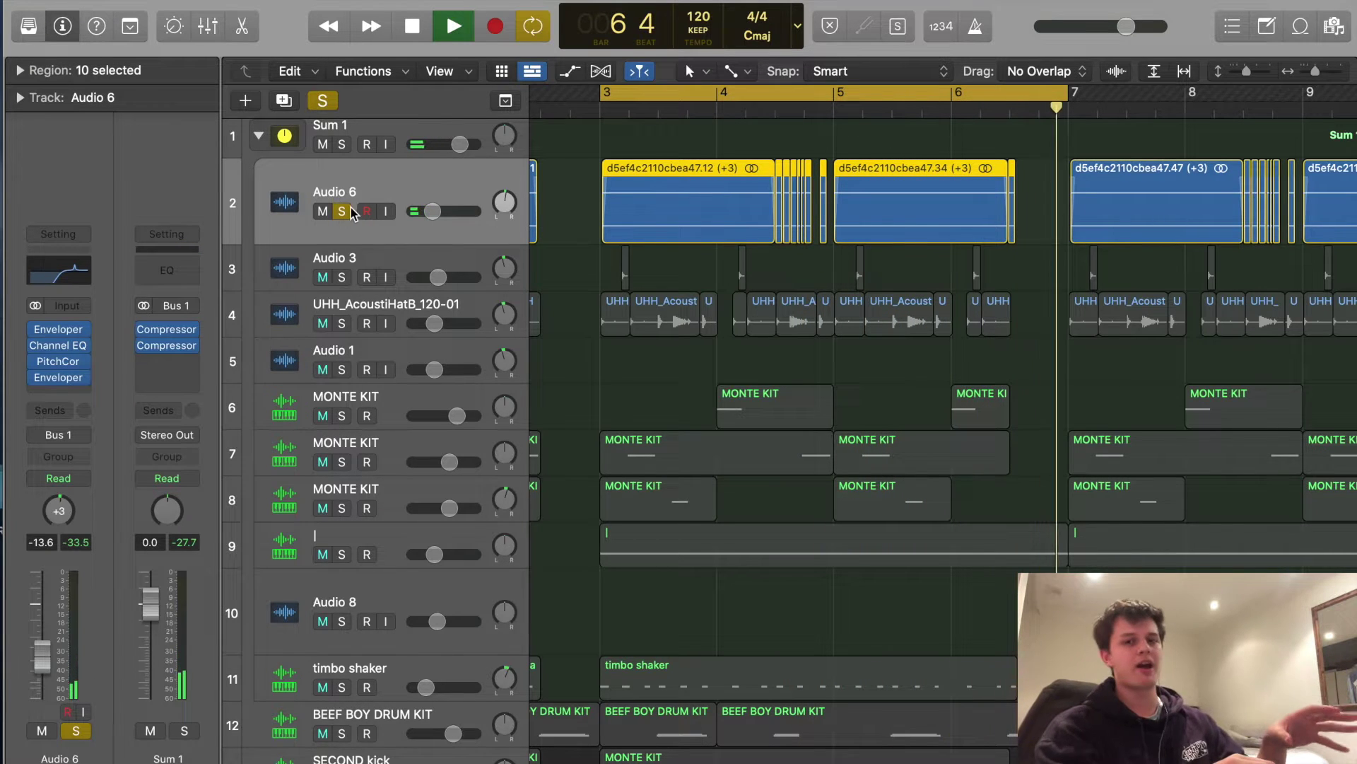
Solo tracks 3 through 9 and the timbo shaker track alongside Audio 6.
left_click_drag(341, 277, 341, 508)
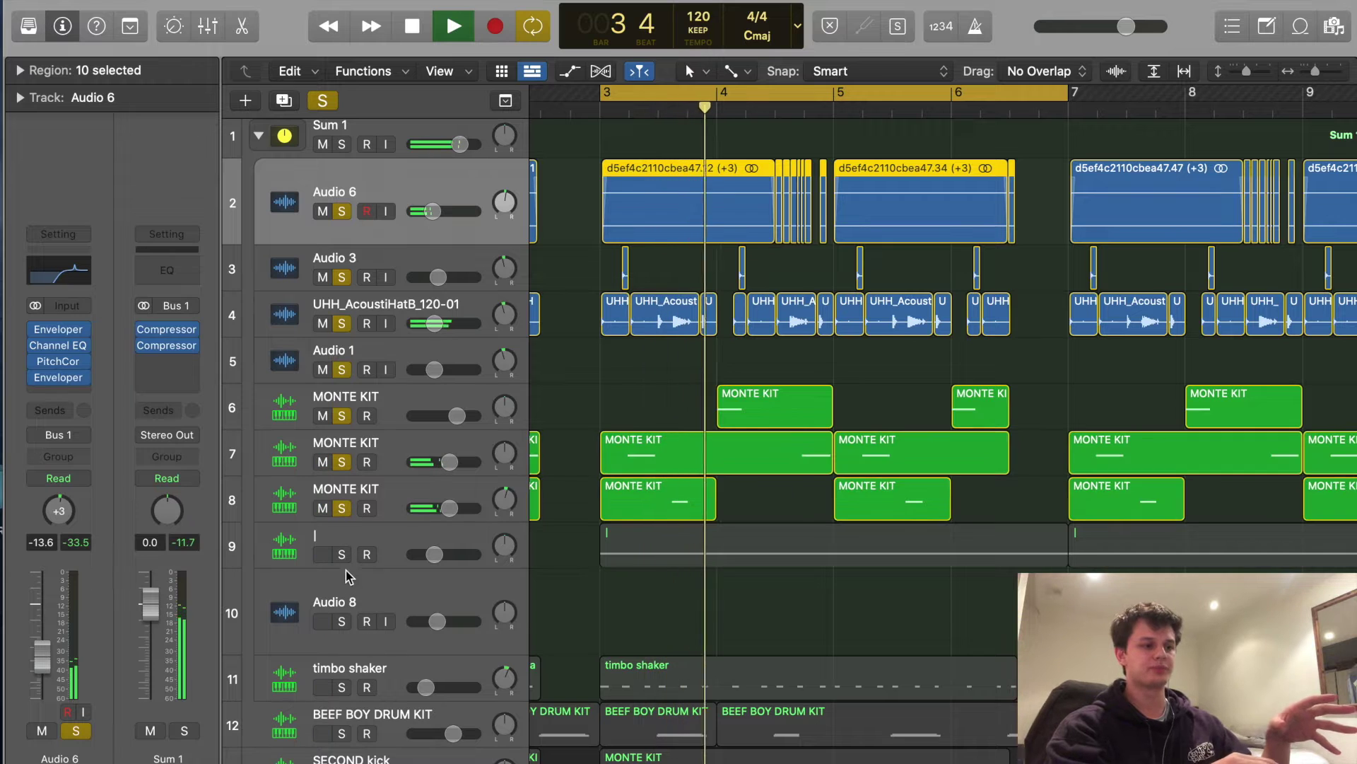
left_click(342, 554)
left_click(342, 686)
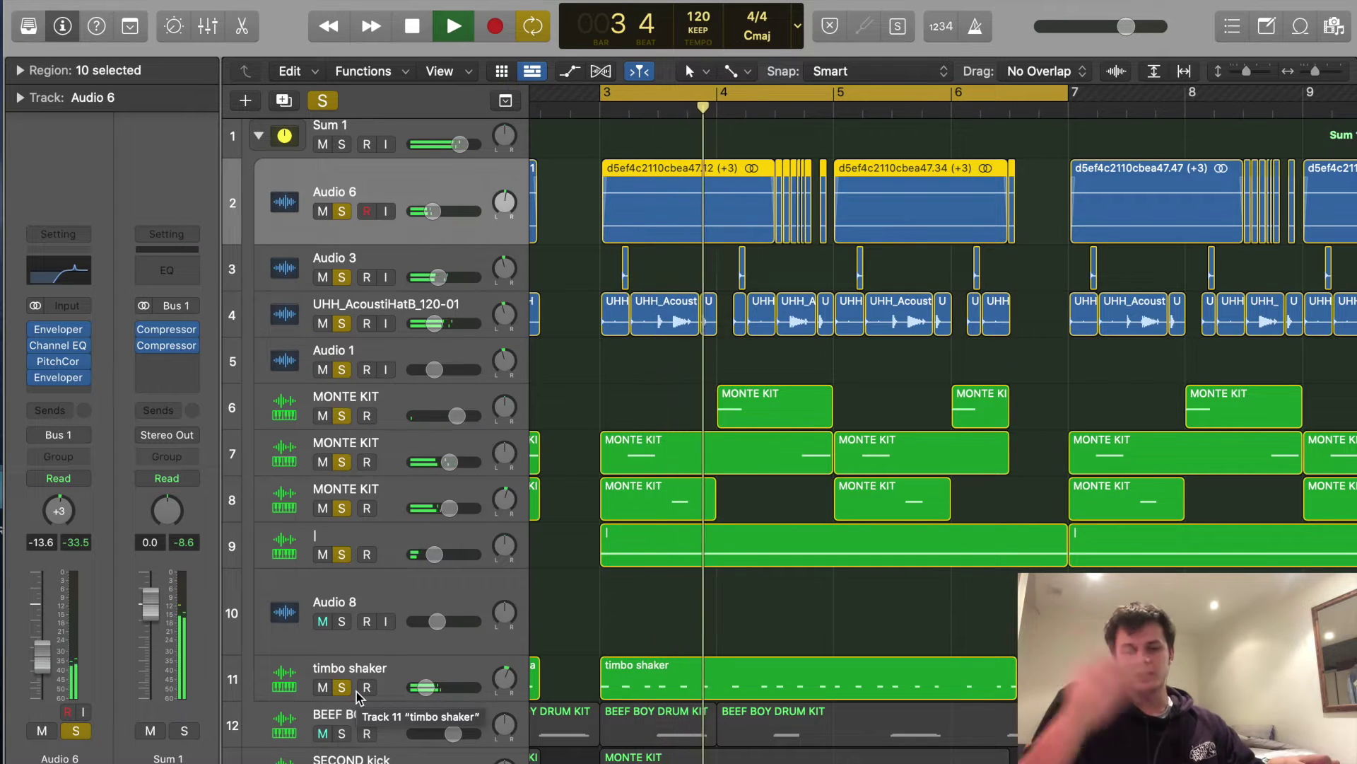
Collapse the Sum 1 track stack and add the SECOND kick and BEEF BOY DRUM KIT tracks to the solo.
mouse_move(566, 758)
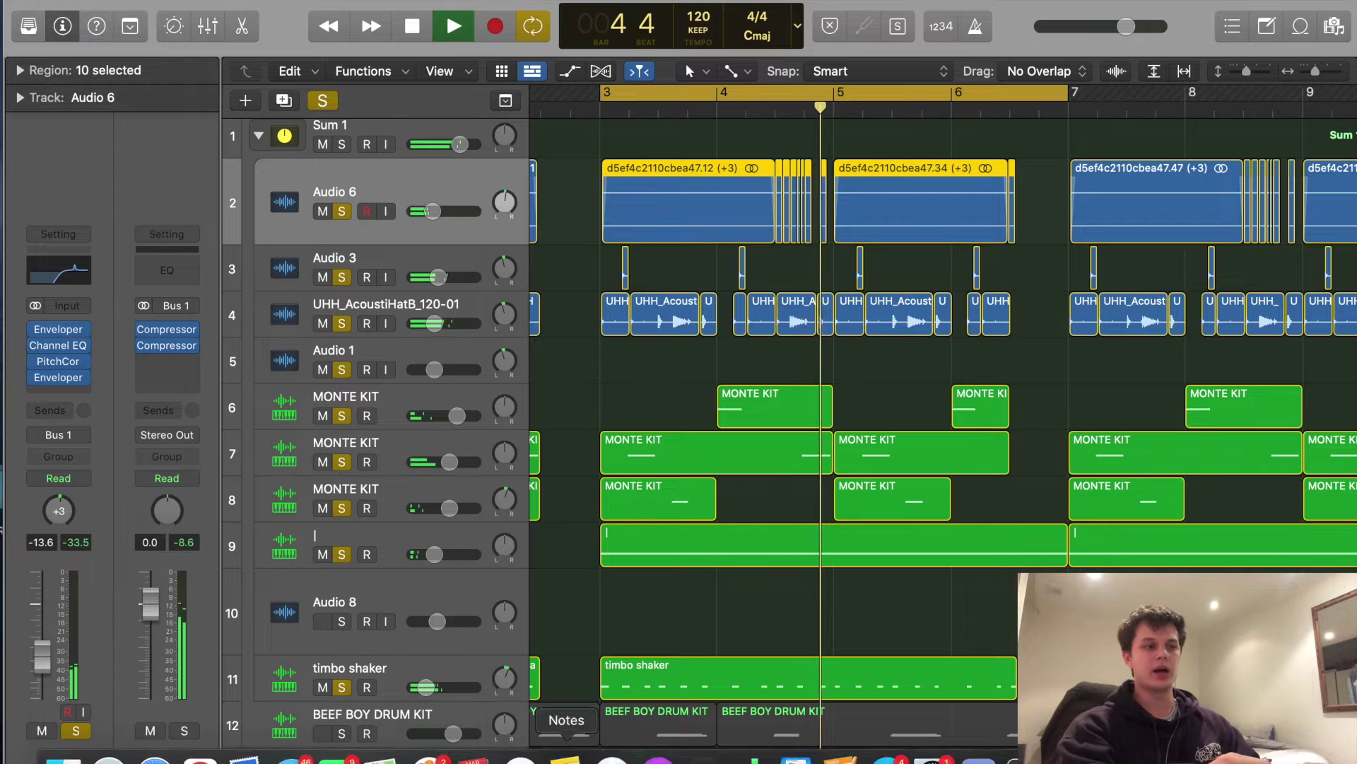
left_click(259, 136)
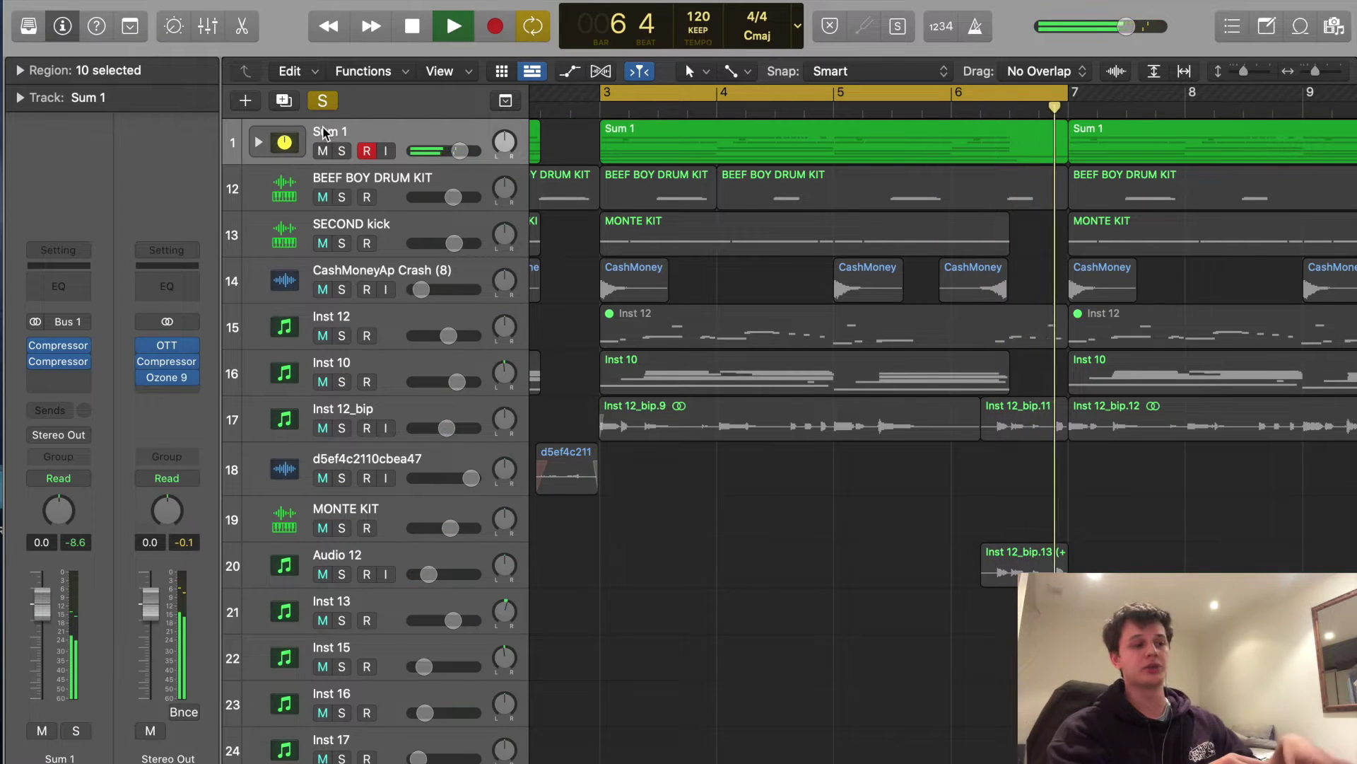
left_click(341, 244)
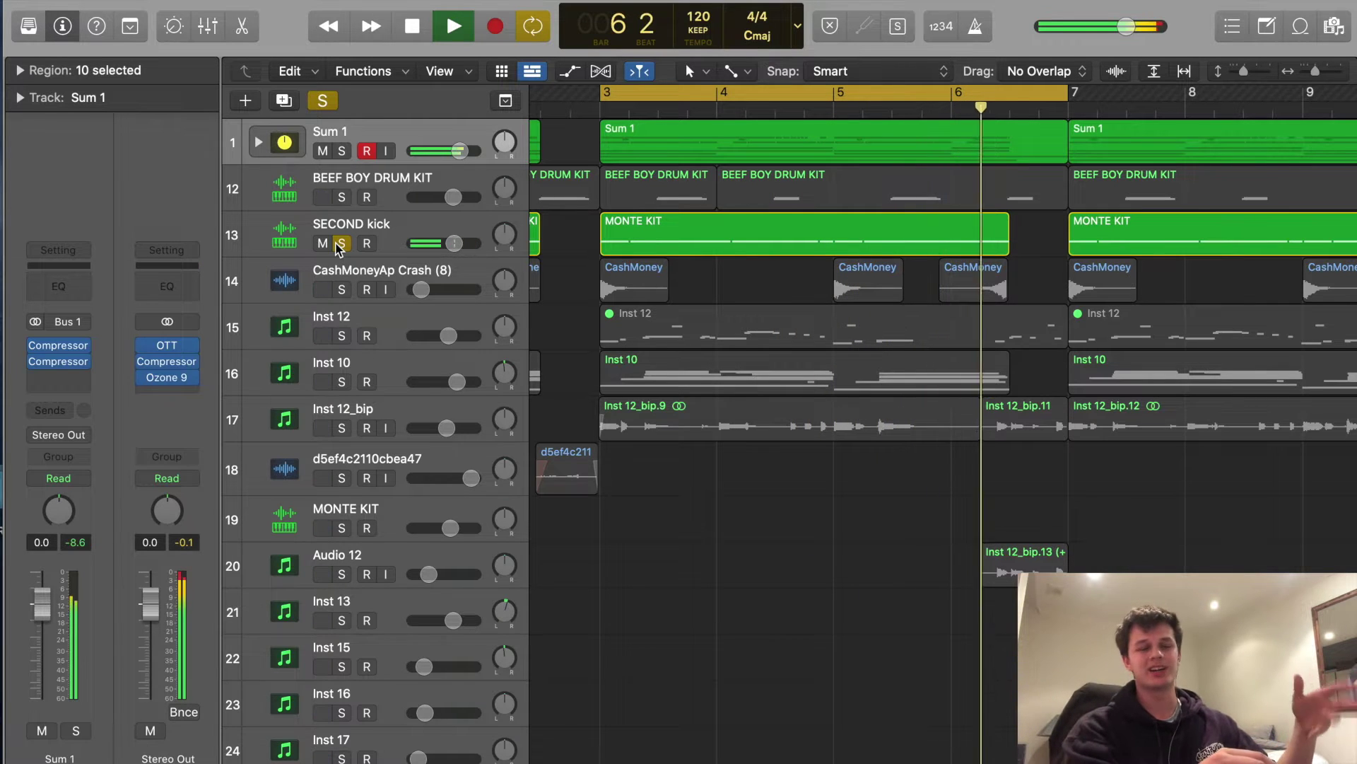
left_click(347, 198)
Examine the BEEF BOY DRUM KIT notes from bar 3 in the Piano Roll, stop playback, and select that track.
double_click(673, 188)
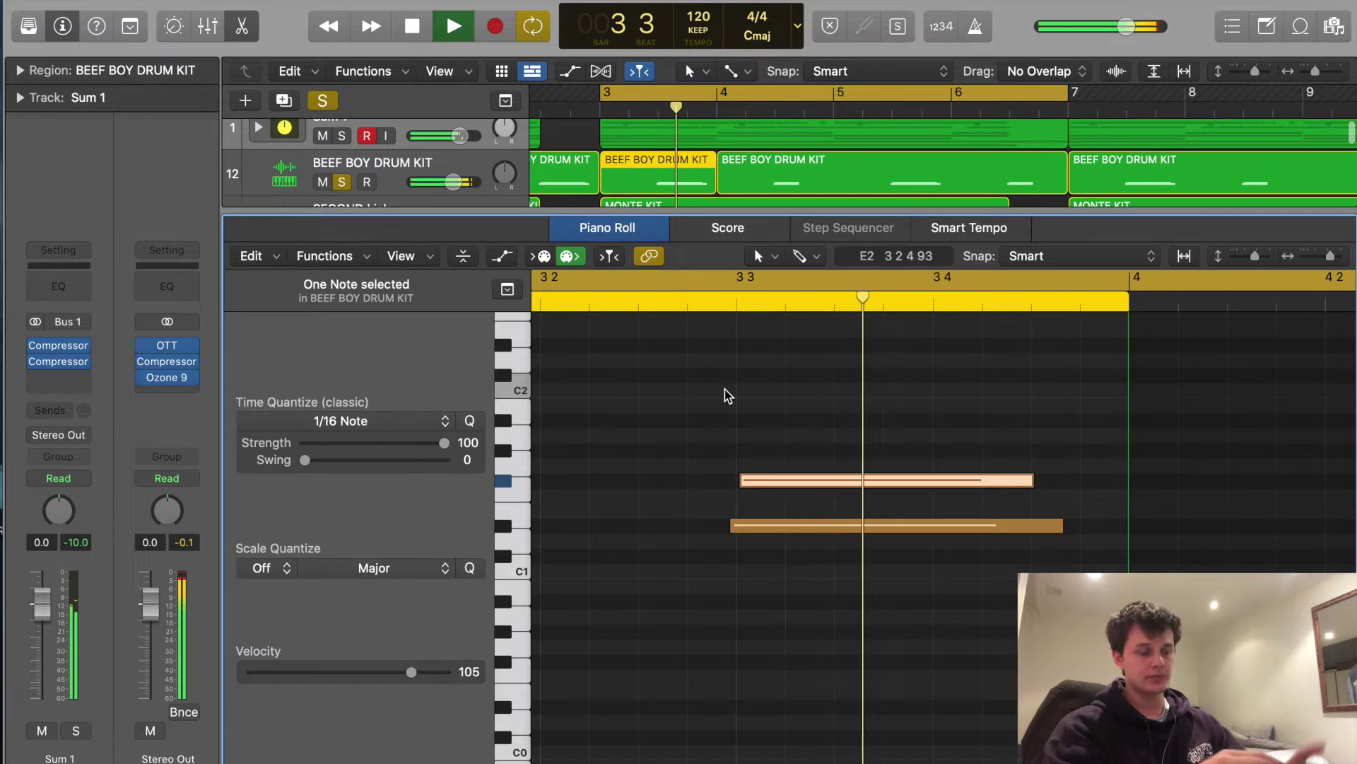
left_click_drag(878, 620, 807, 479)
key("space")
left_click_drag(765, 659, 749, 555)
left_click(413, 181)
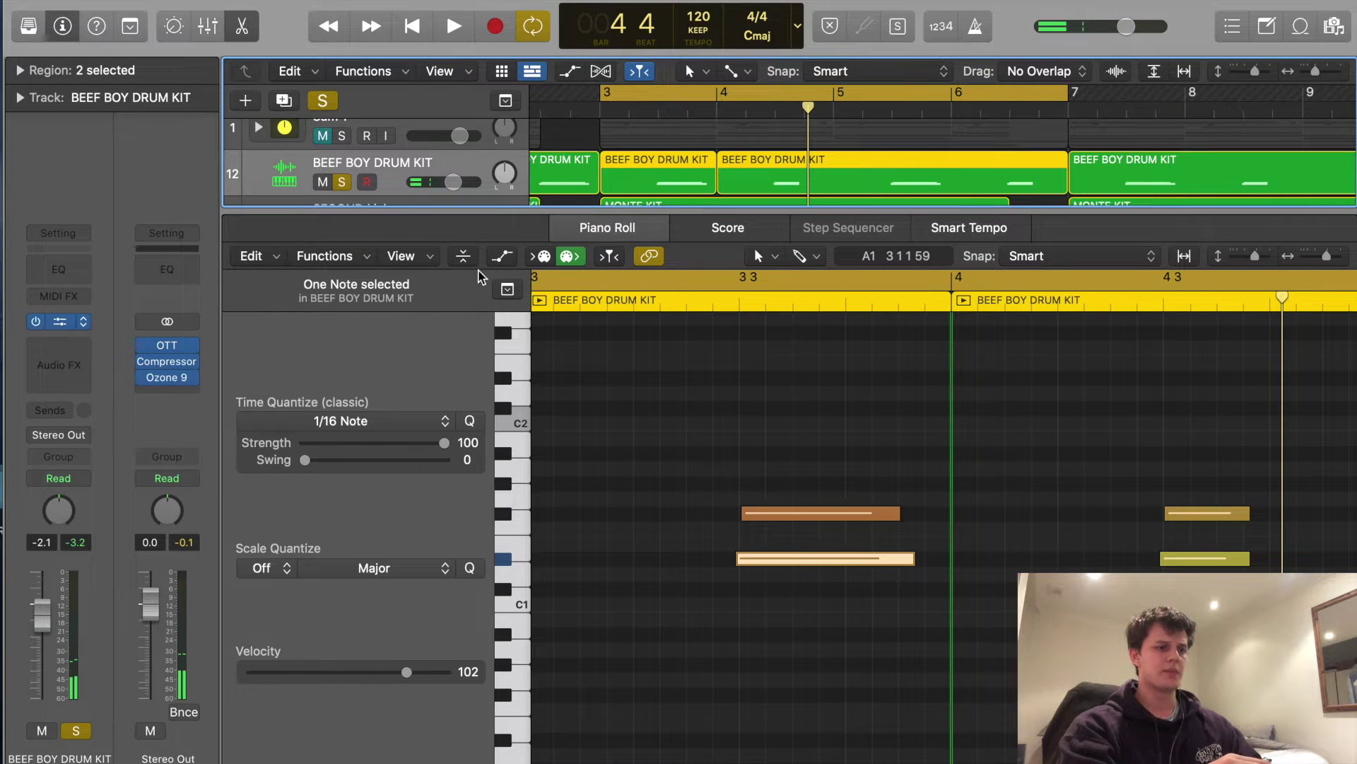
View the Sampler instrument of the BEEF BOY DRUM KIT track, then close it and the Piano Roll.
left_click(284, 174)
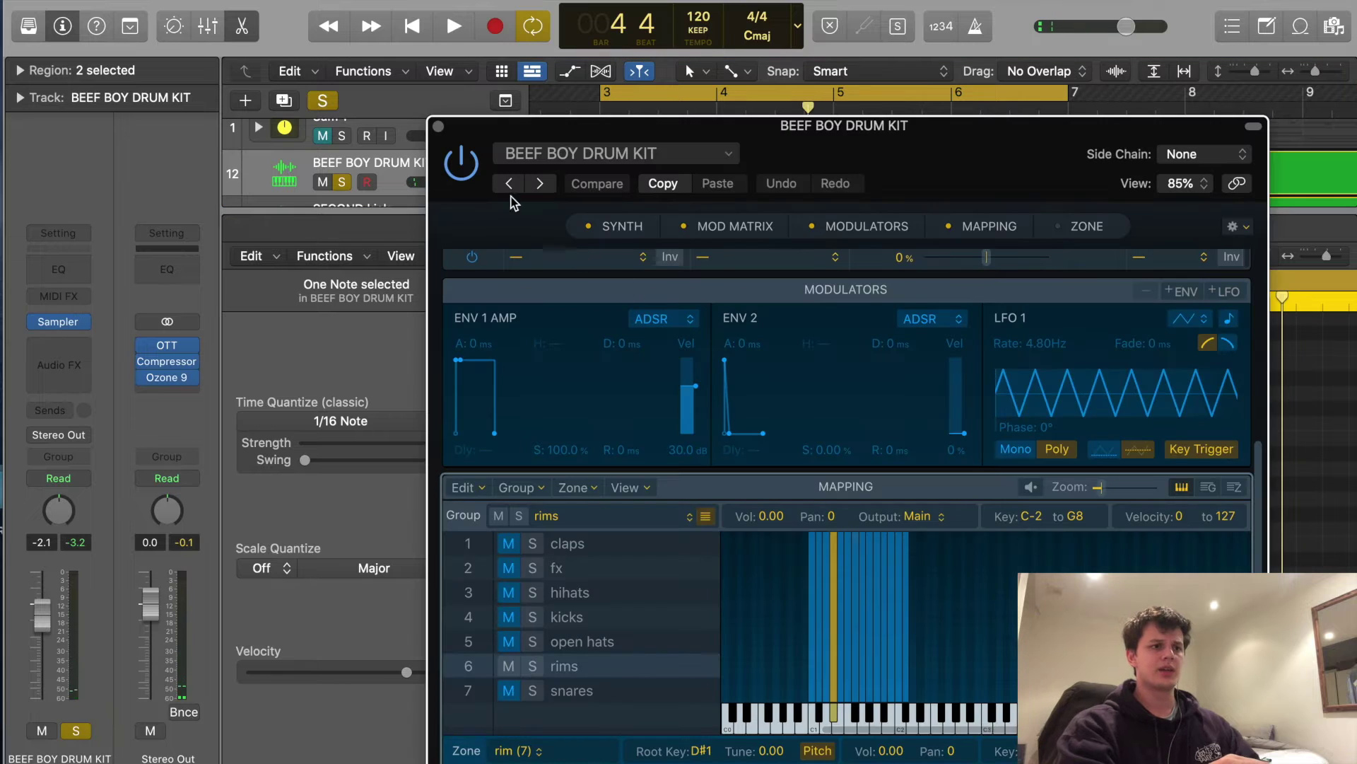
left_click(439, 127)
left_click(239, 30)
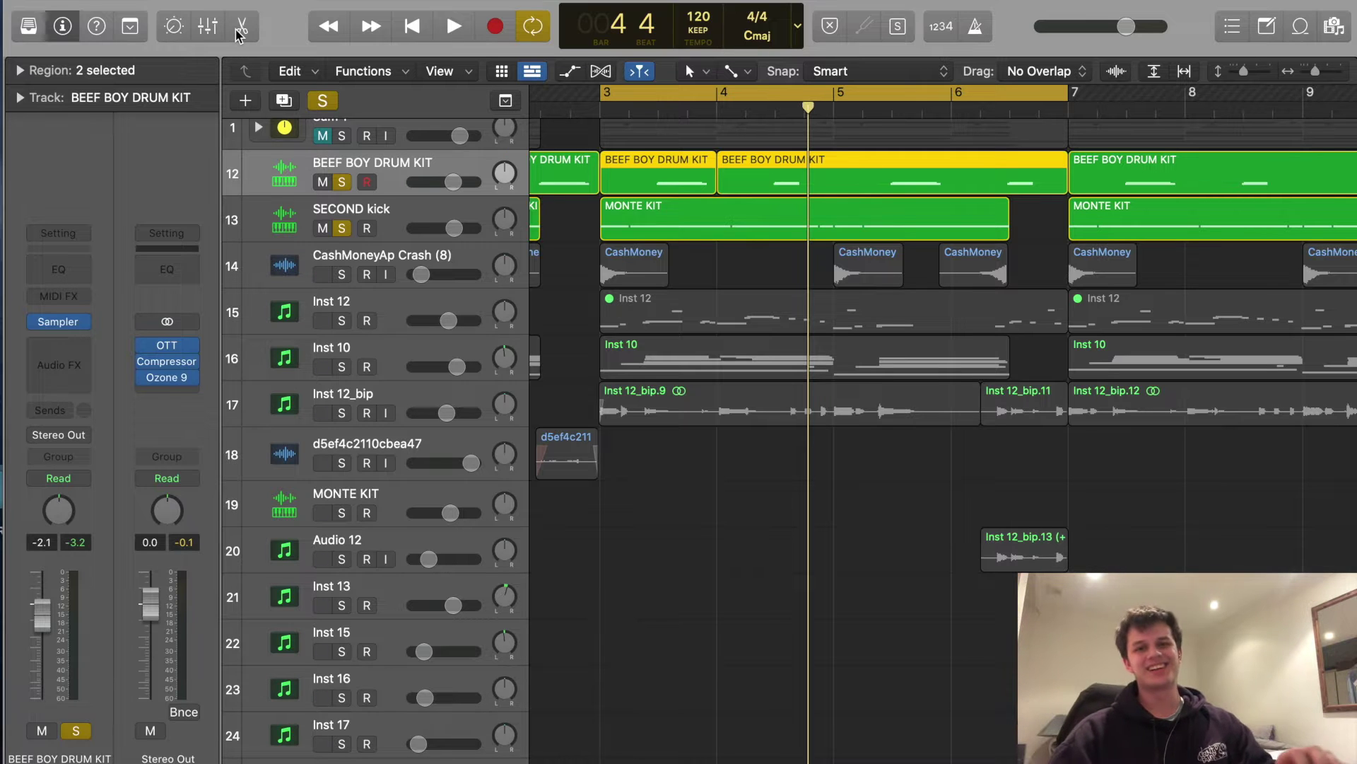
Examine the BEEF BOY DRUM KIT notes in bars 3 and 4 in the Piano Roll and play the soloed loop.
double_click(622, 172)
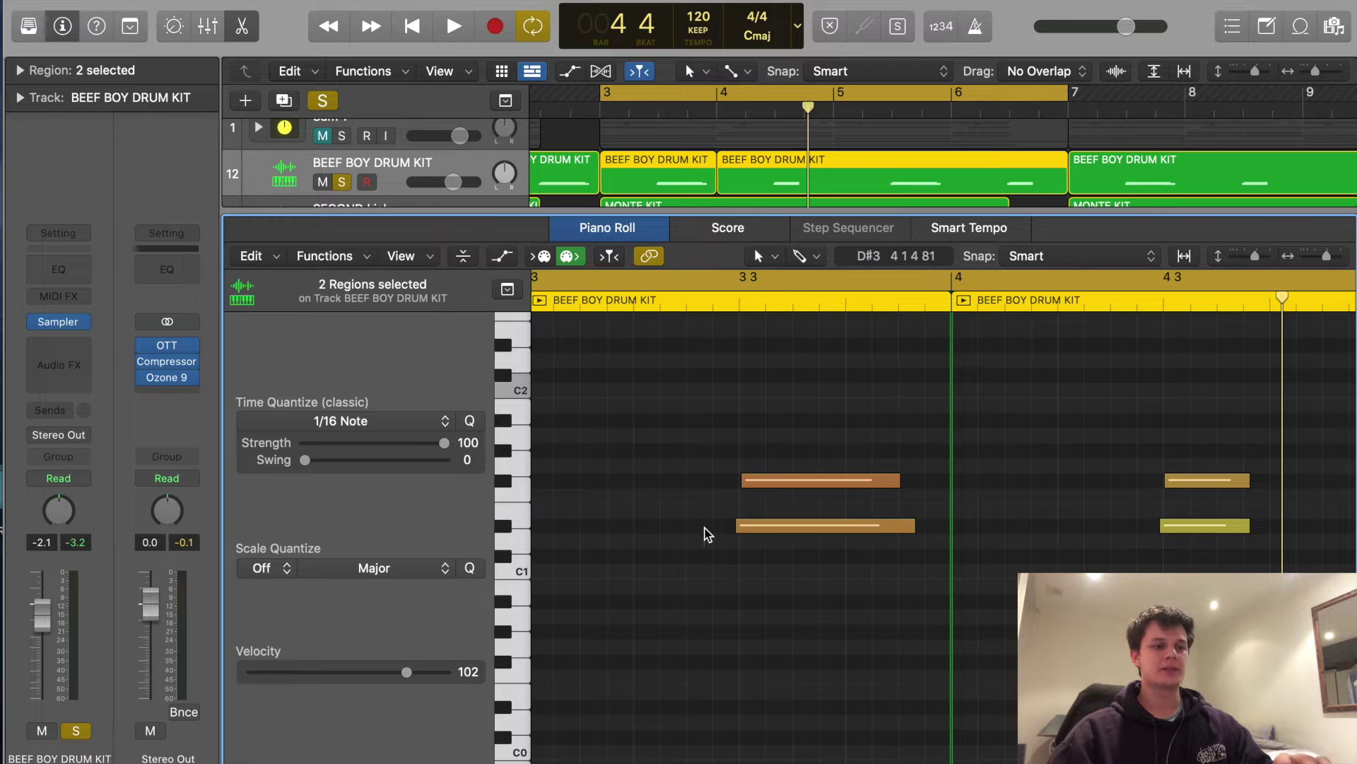
left_click_drag(719, 505, 721, 501)
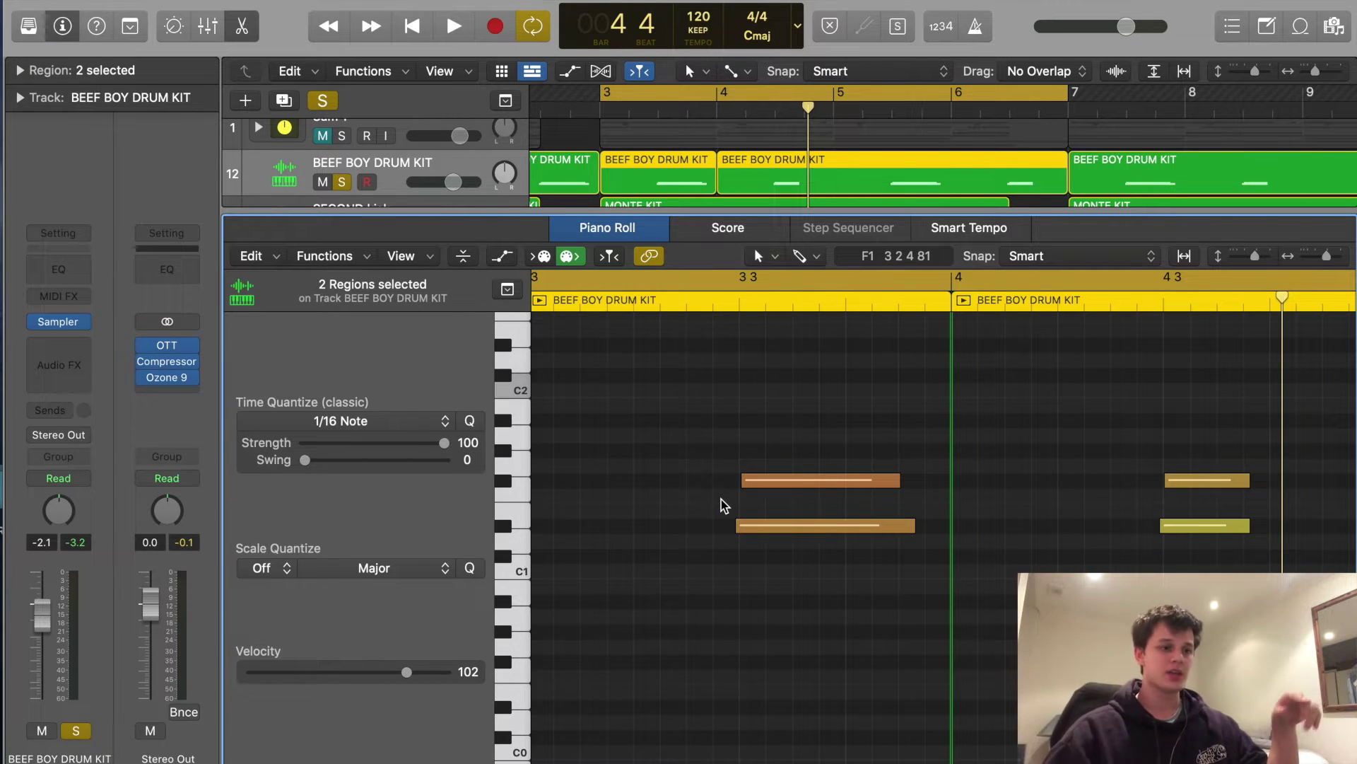
scroll(854, 608, "right", 5)
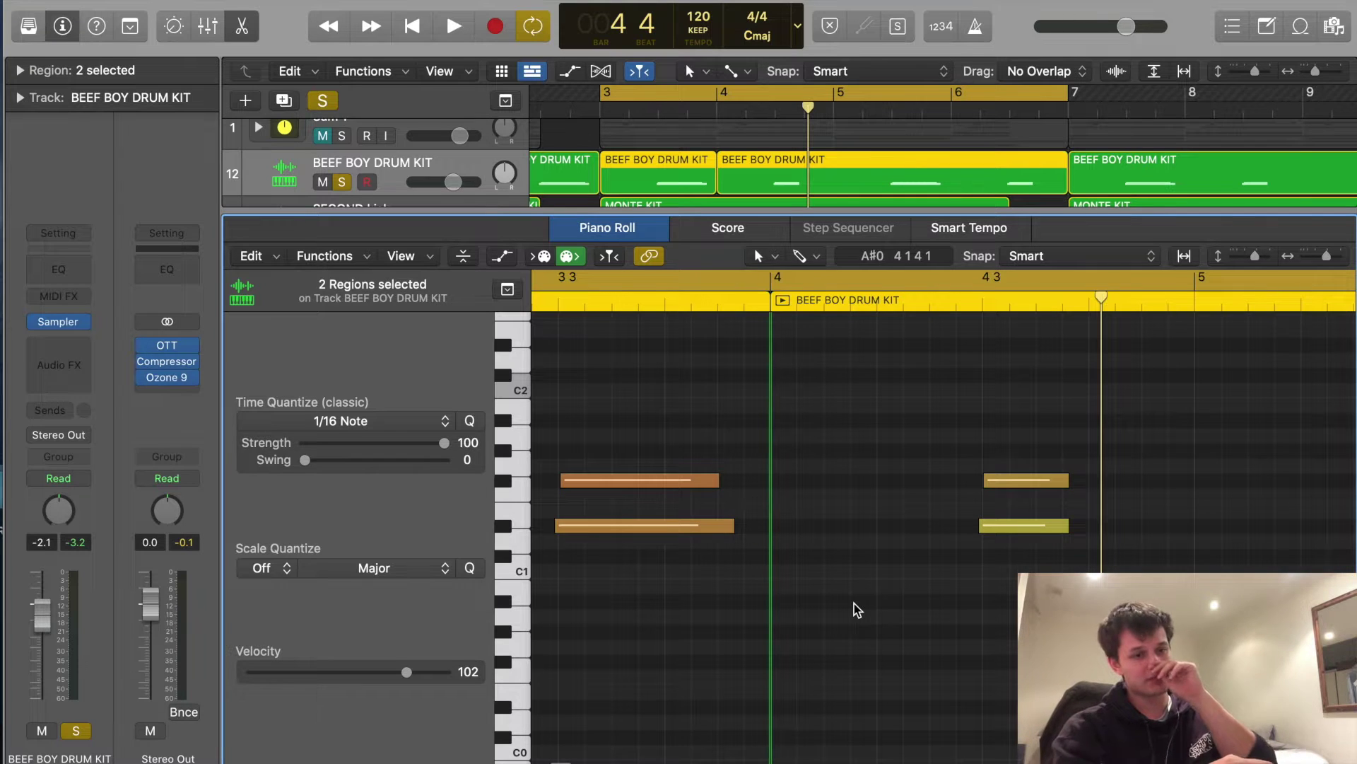
scroll(858, 610, "left", 3)
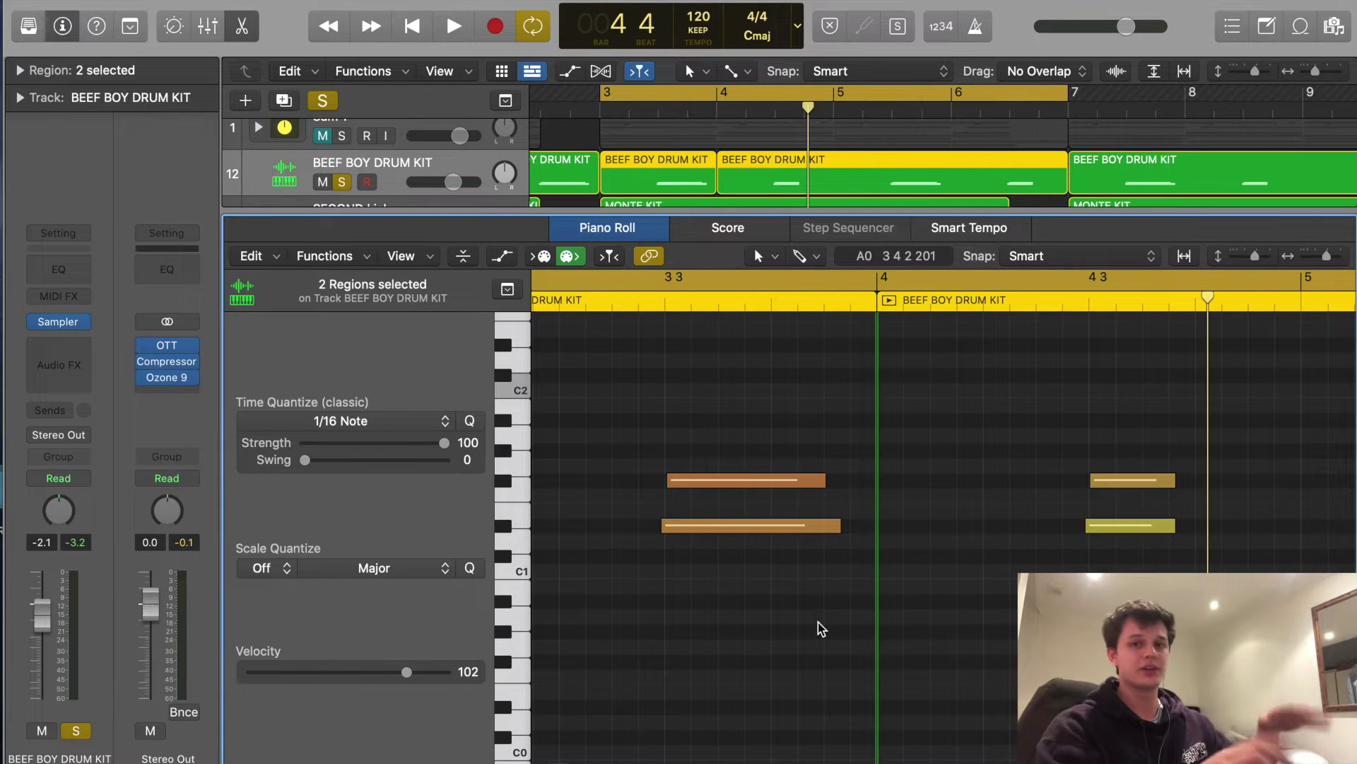
key("space")
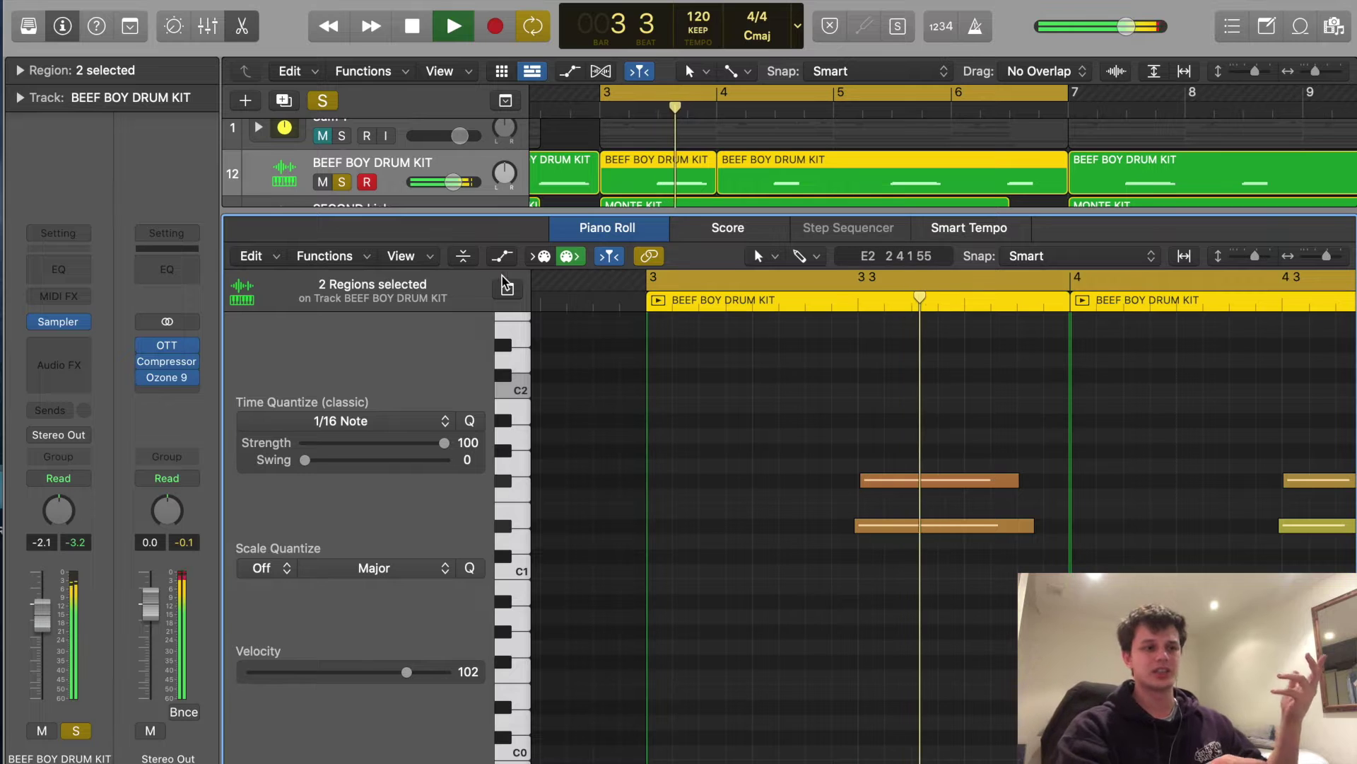
Clear all track solos, listen to the full beat with the Piano Roll closed, and stop playback.
left_click(323, 100)
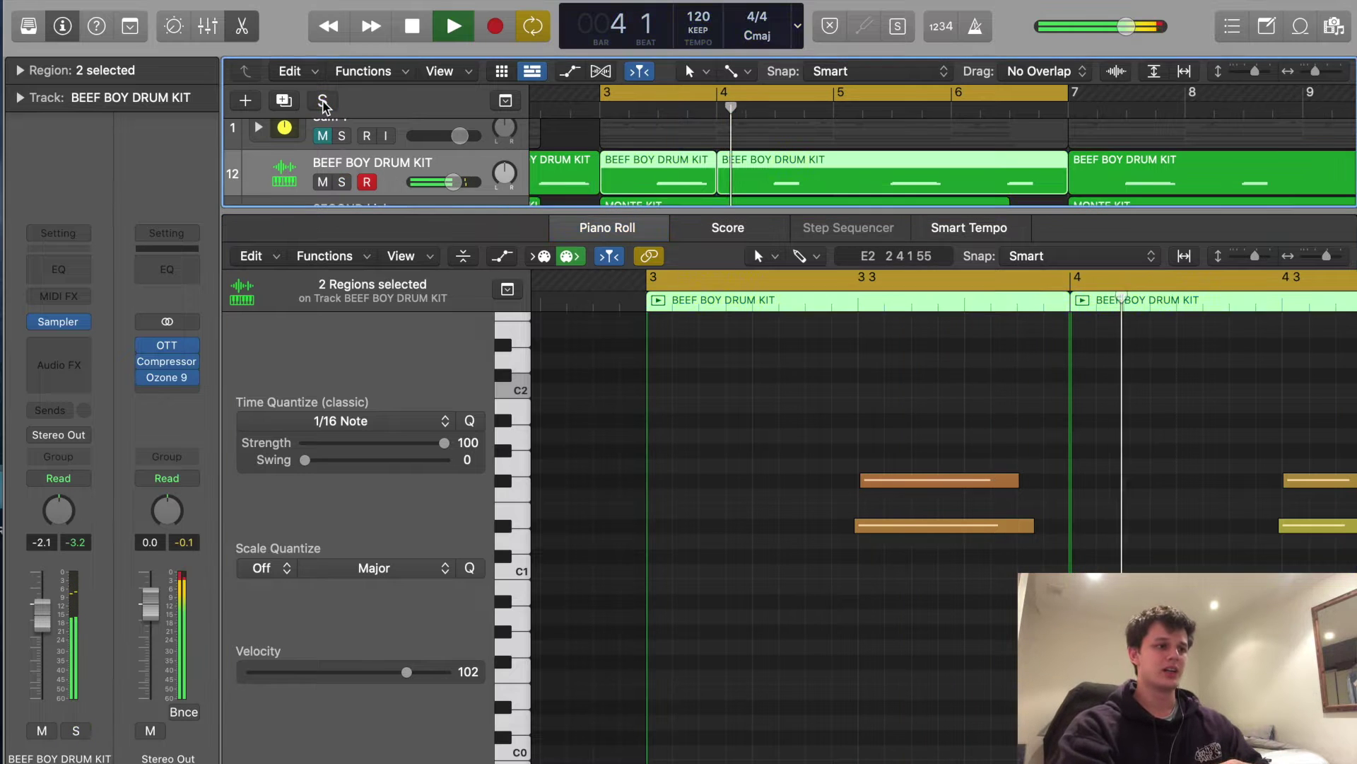
left_click(249, 34)
key("space")
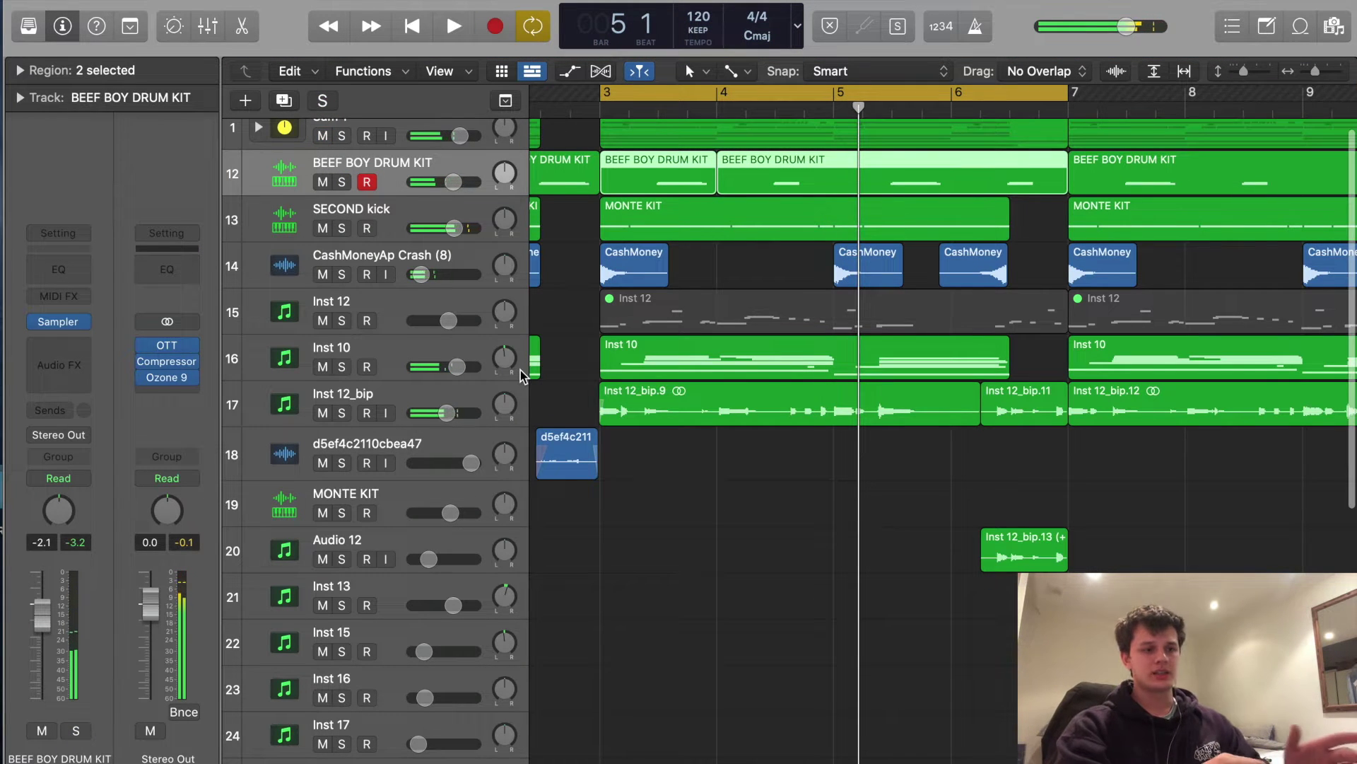
key("super+Left")
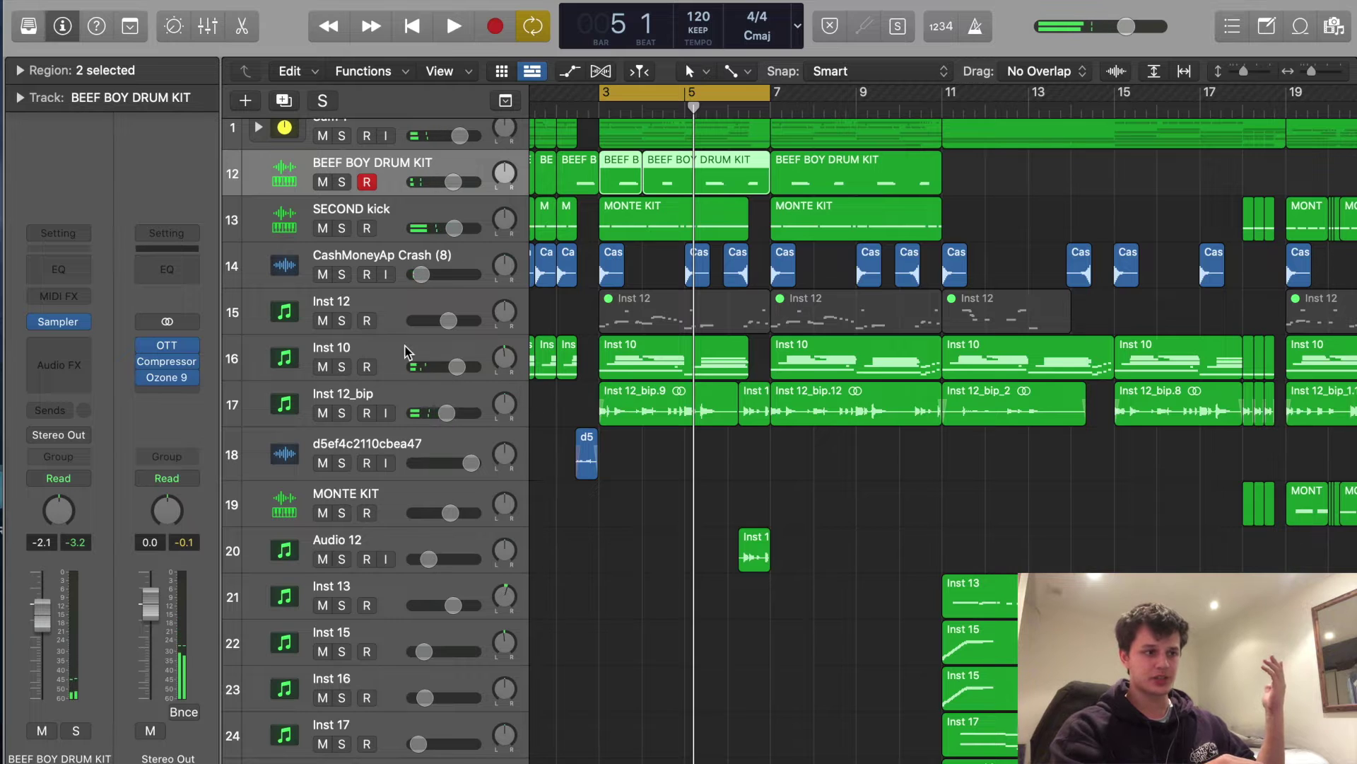
Solo the Inst 10 track, play it from bar 3, and select the track.
left_click(342, 367)
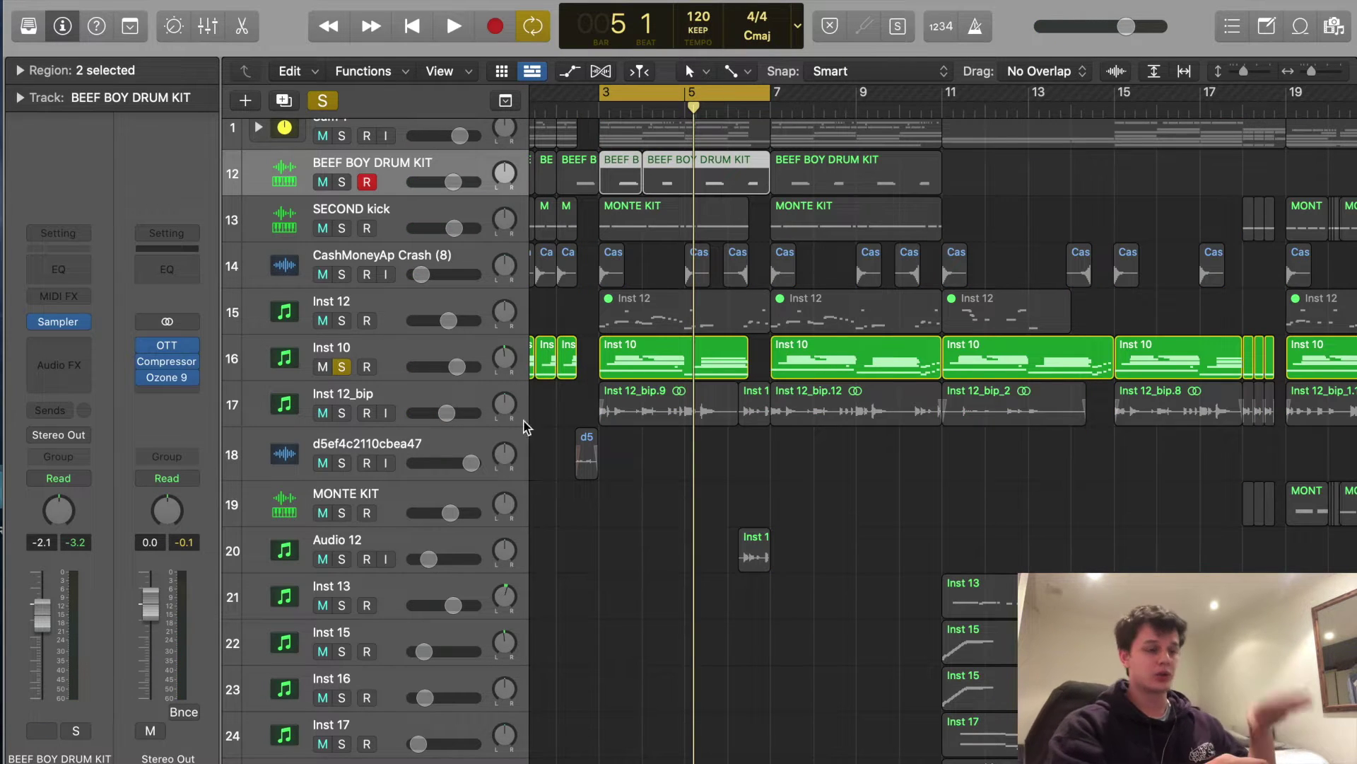
key("space")
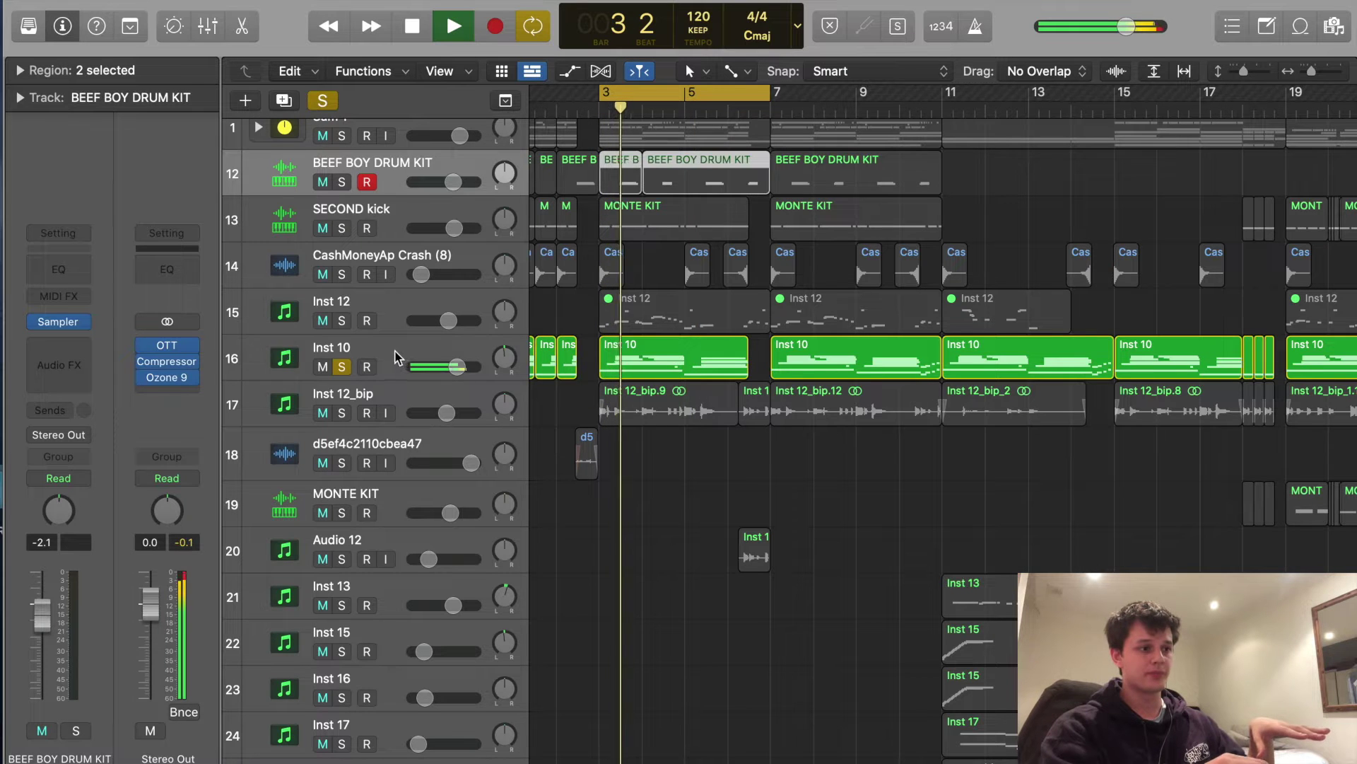
left_click(396, 357)
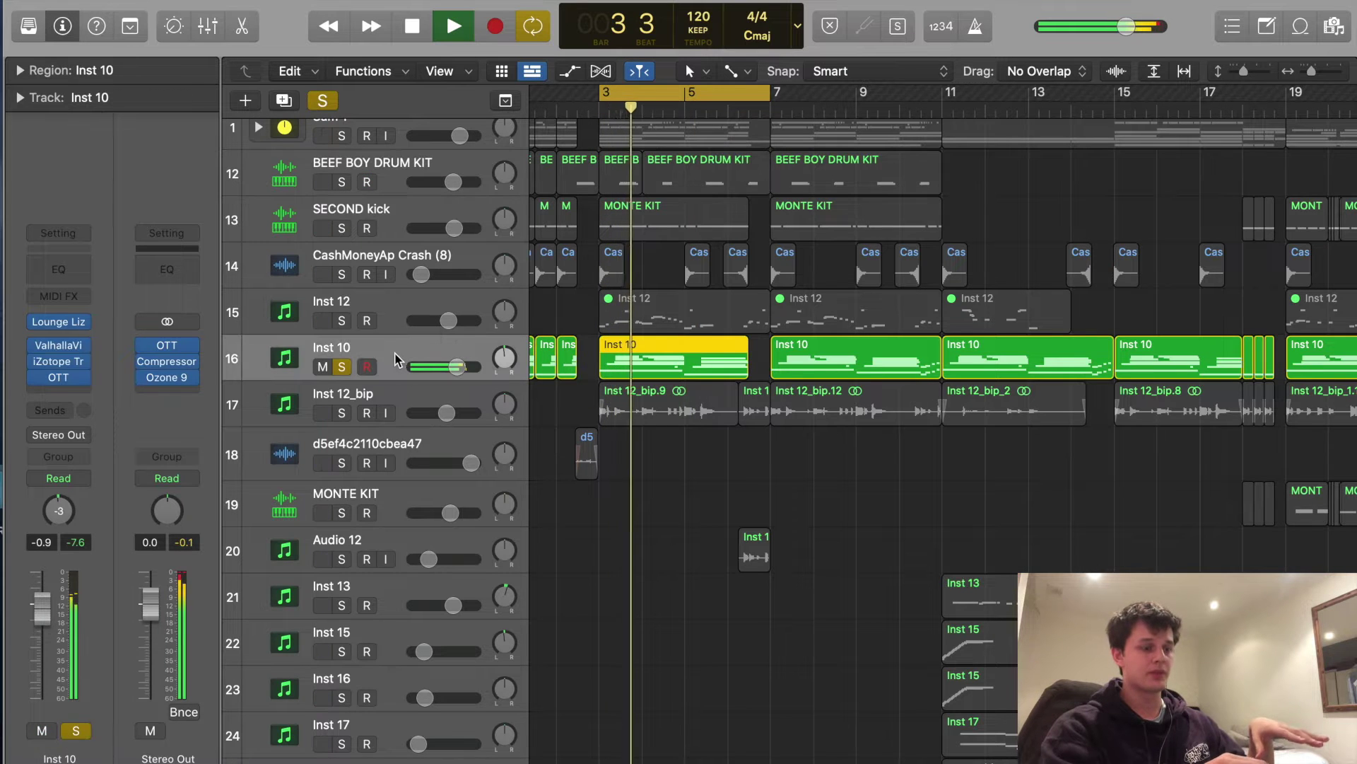
Examine the chord notes of the bar 3 Inst 10 region in the Piano Roll, then close it and stop playback.
double_click(670, 367)
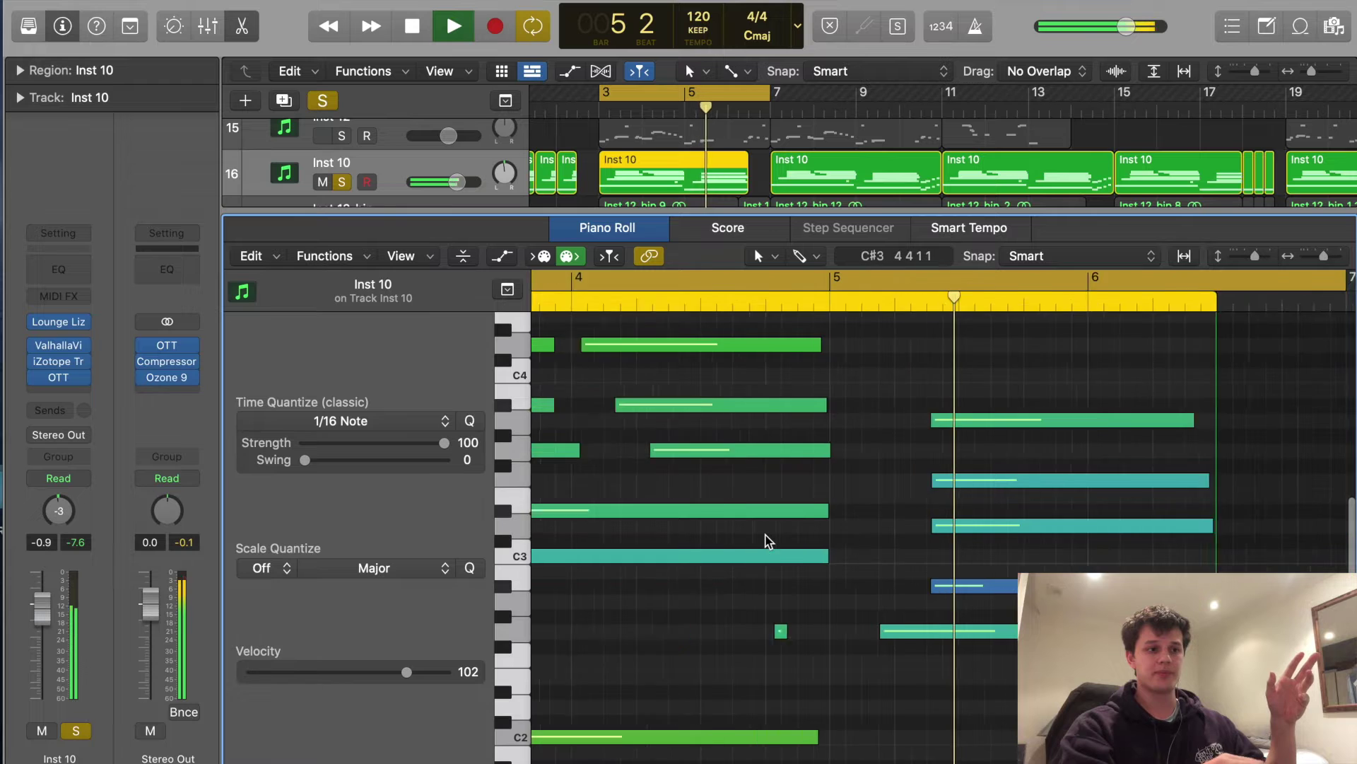
scroll(768, 542, "up", 2)
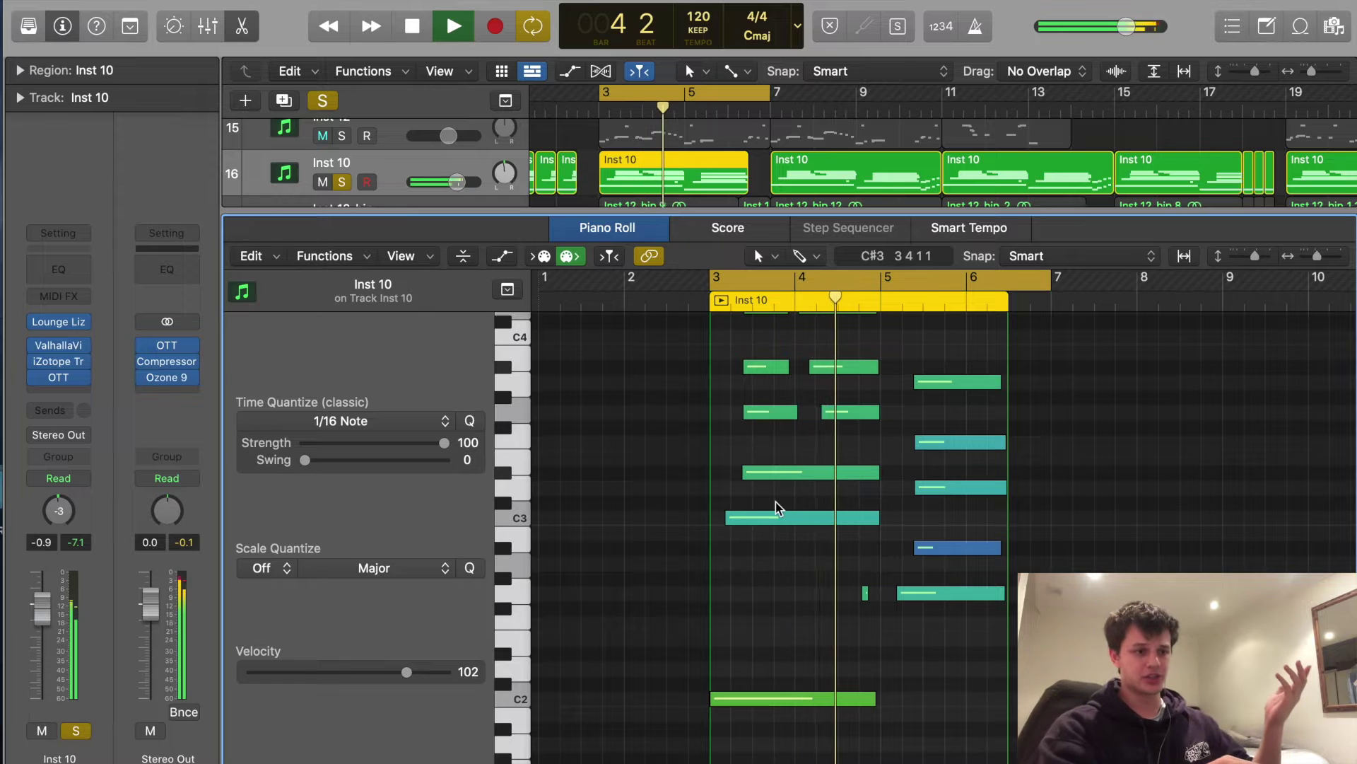
scroll(779, 508, "up", 4)
scroll(777, 507, "up", 1)
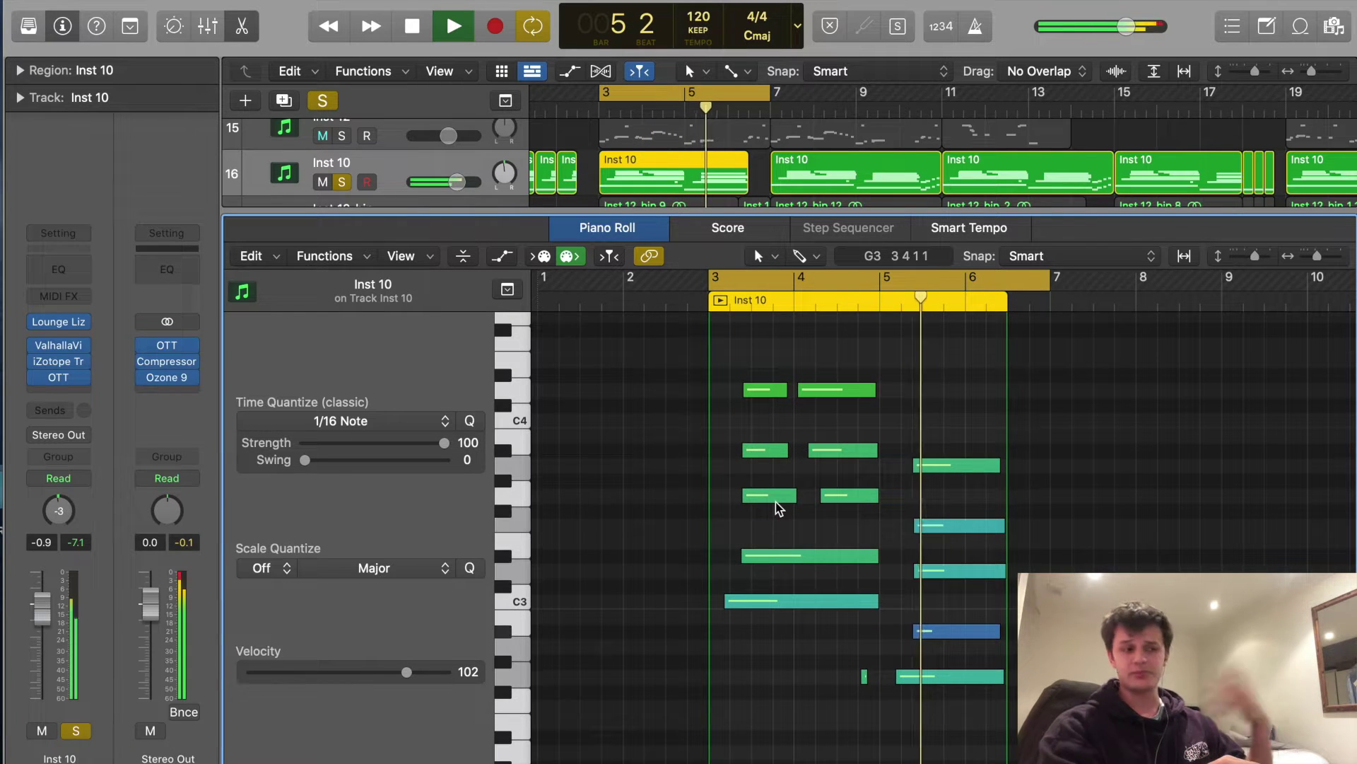
key("e")
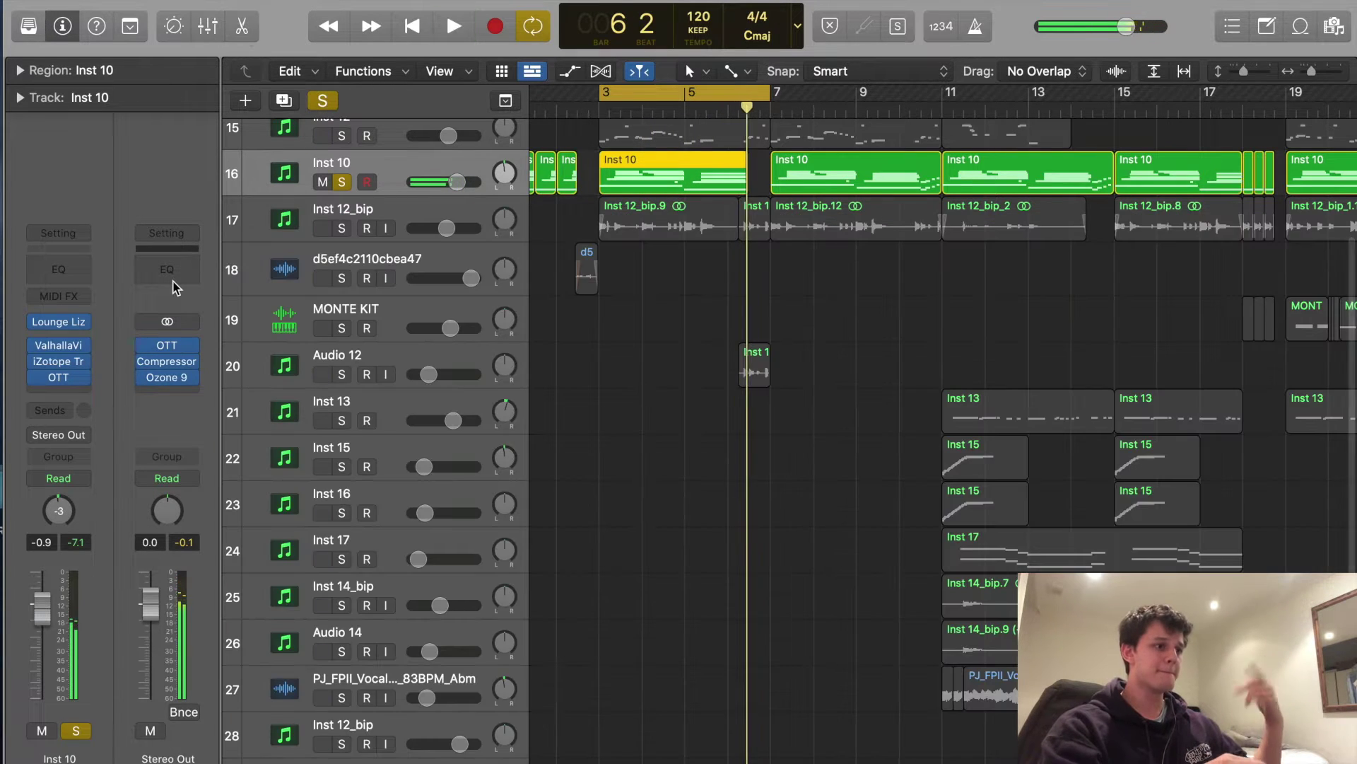
key("space")
Inspect the Lounge Lizard instrument and the ValhallaVintageVerb, Trash 2 and OTT effects on Inst 10, closing each plug-in window.
left_click(62, 320)
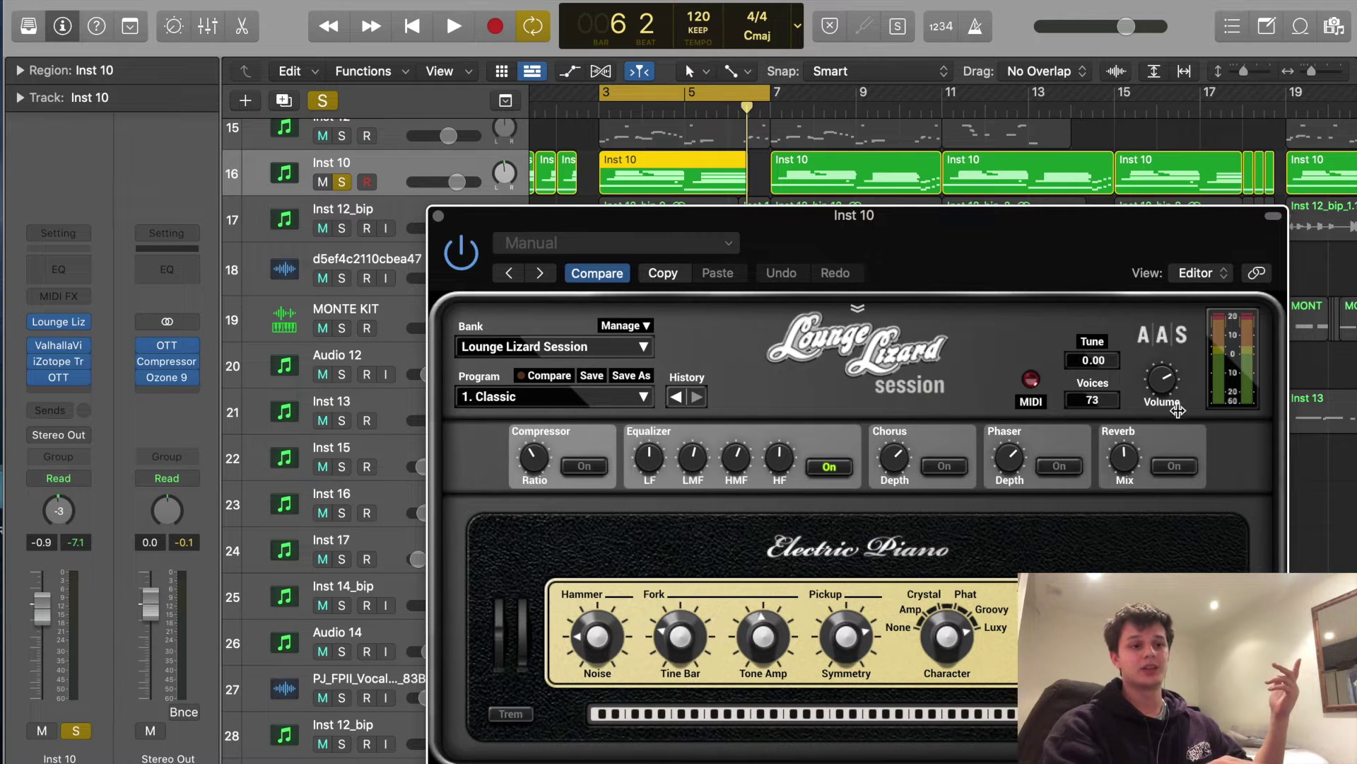
left_click(439, 216)
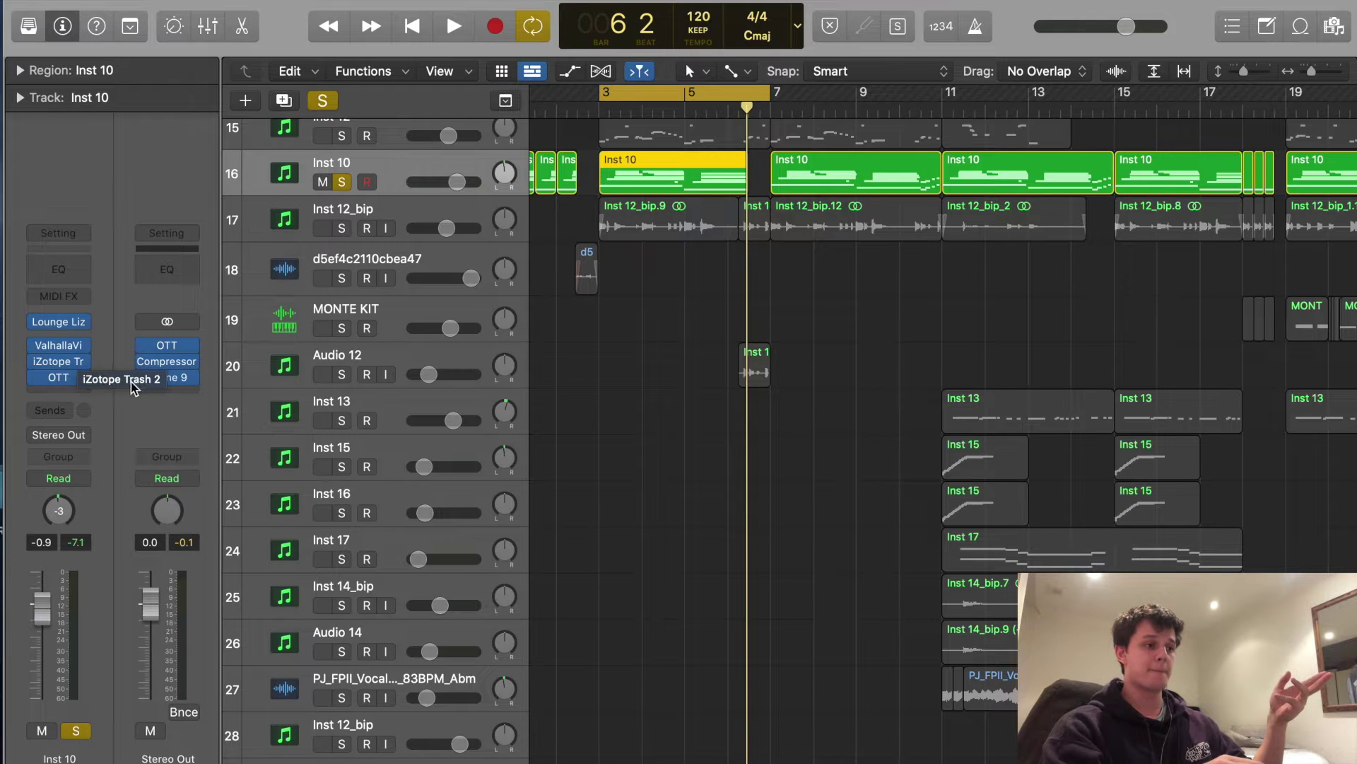
left_click(61, 347)
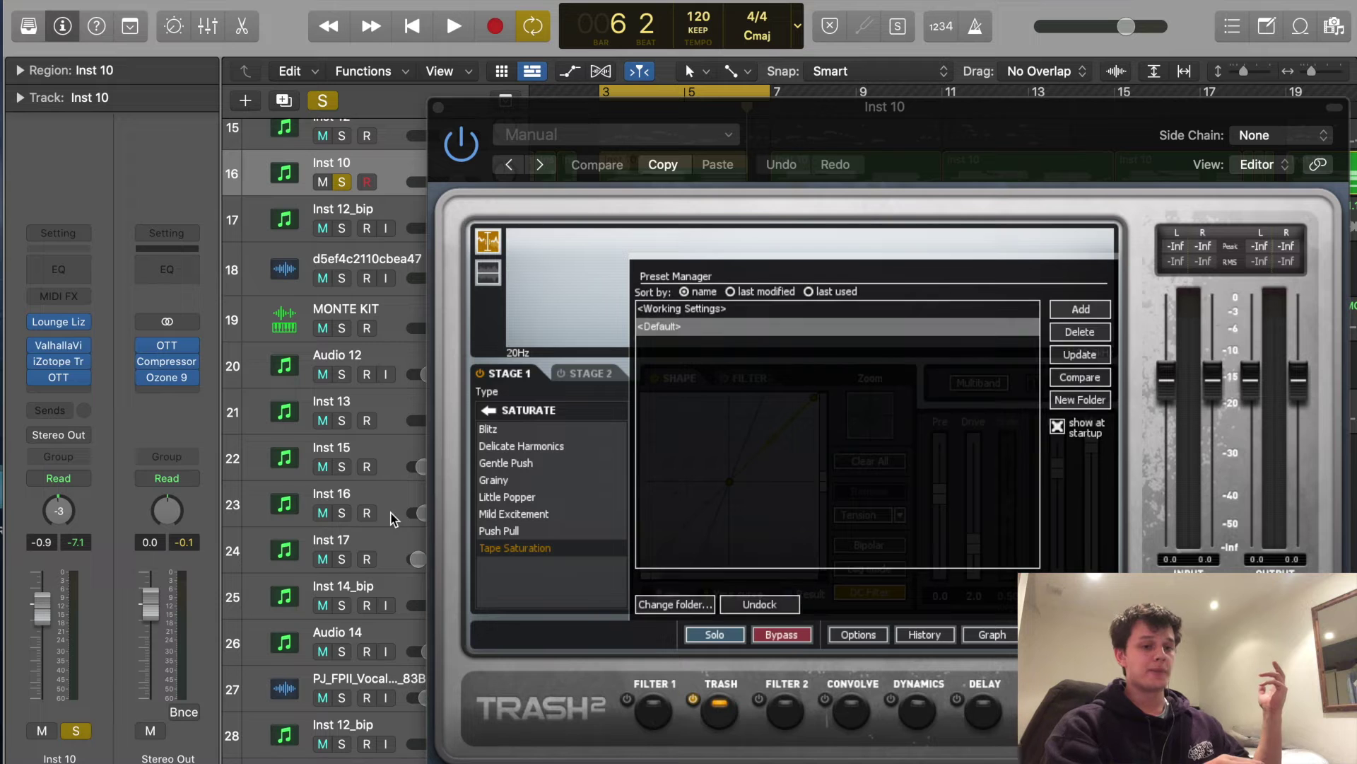
left_click_drag(479, 109, 150, 31)
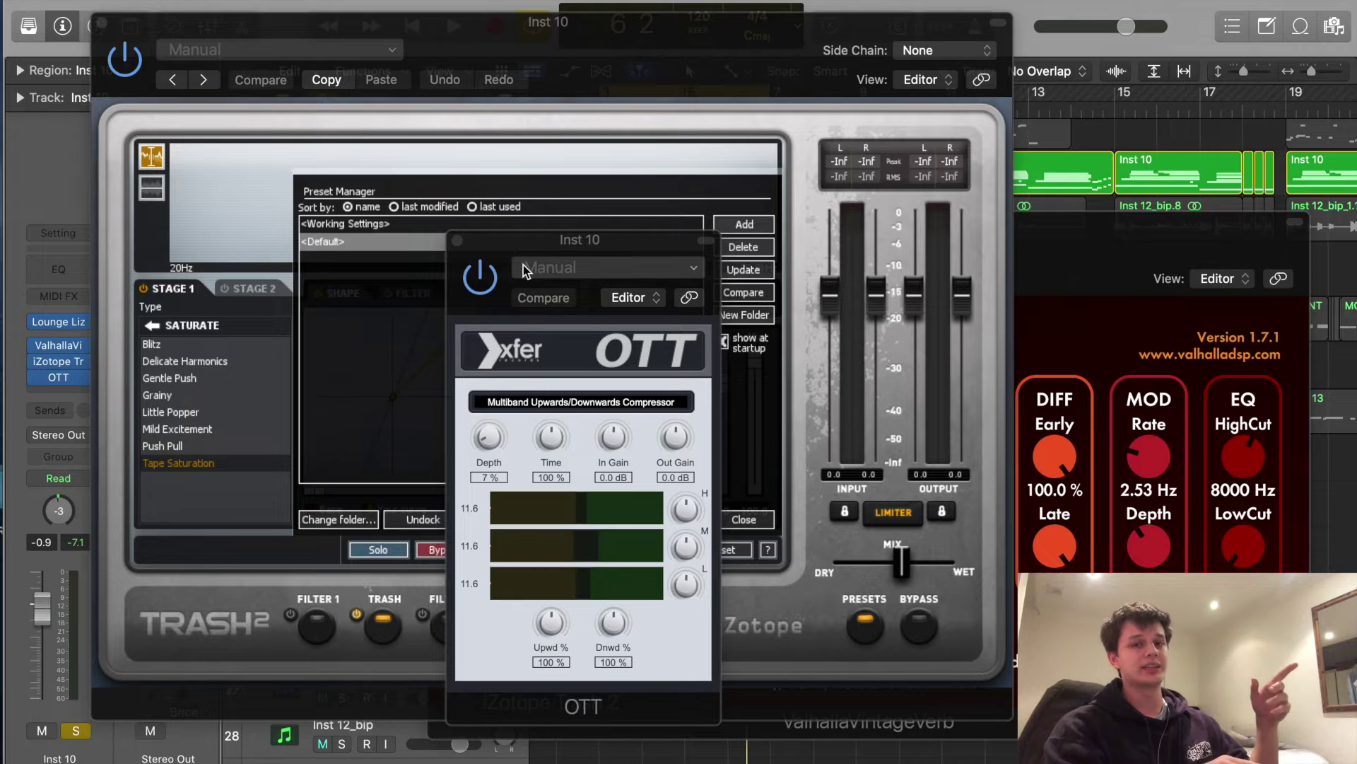
left_click(458, 241)
left_click(107, 26)
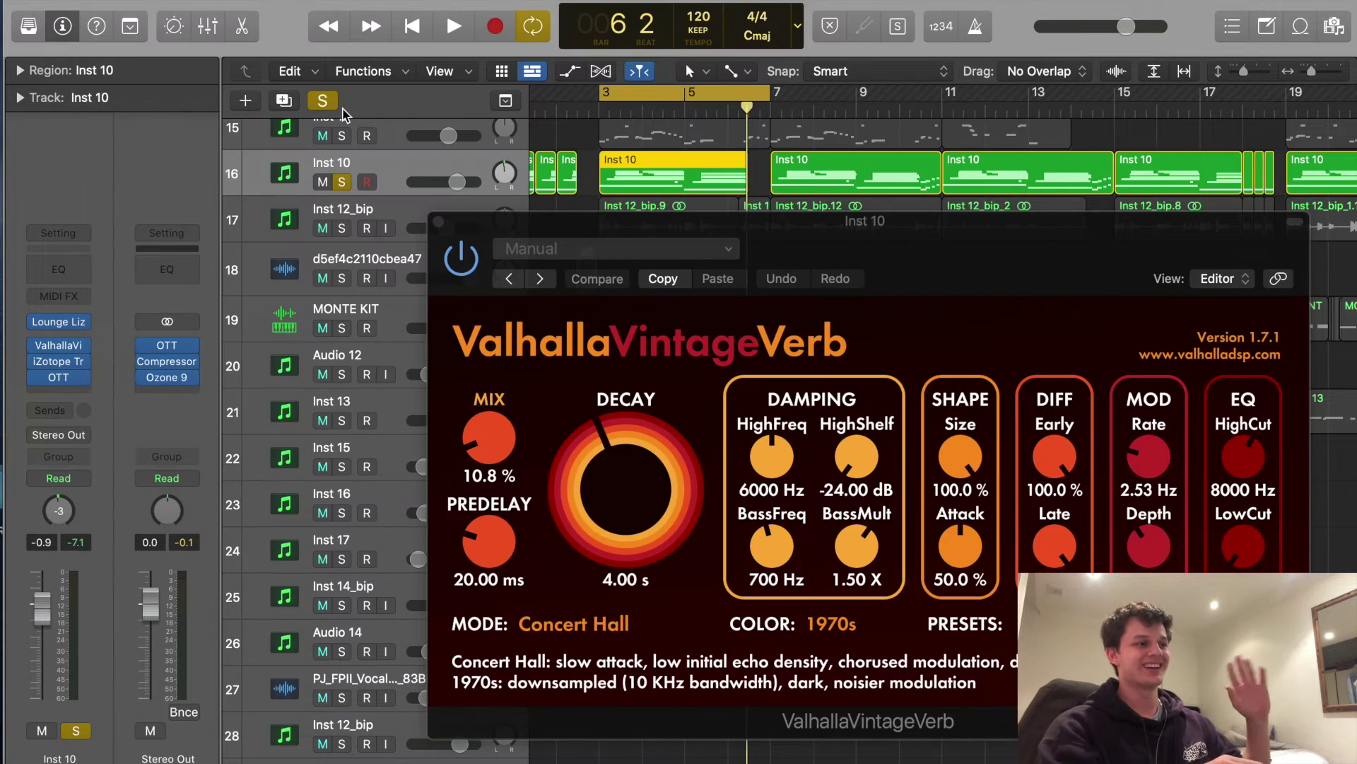
left_click(445, 226)
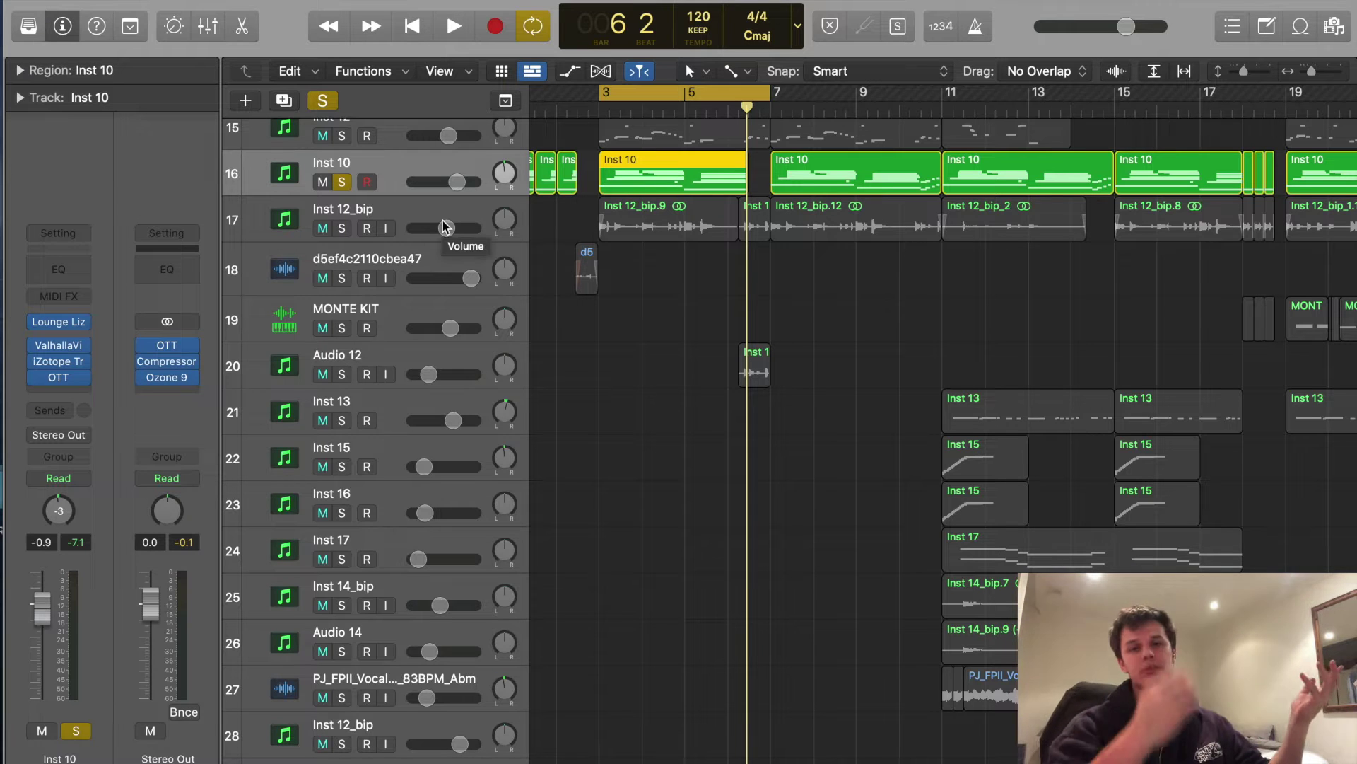
Replace the Inst 10 solo with a solo on track 17, Inst 12_bip, and start playback.
scroll(445, 226, "up", 1)
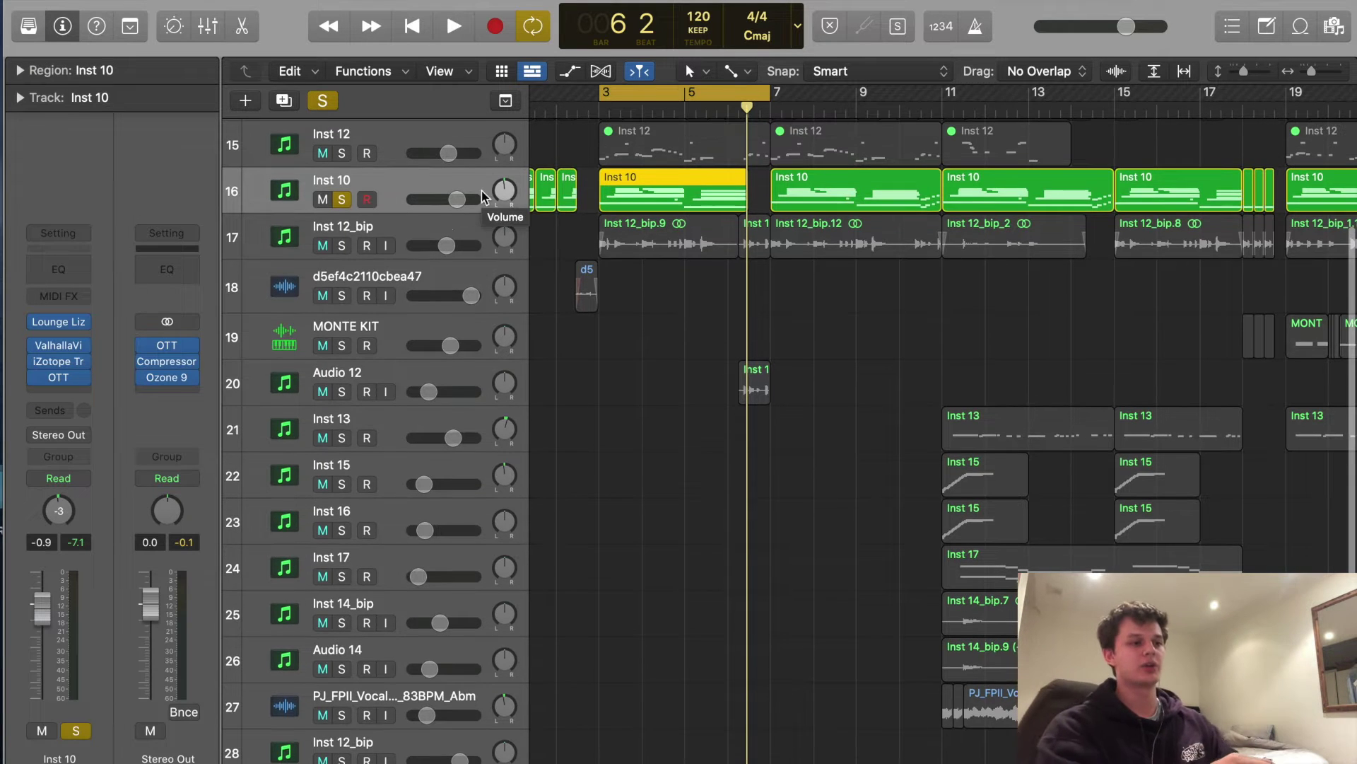
left_click(349, 227)
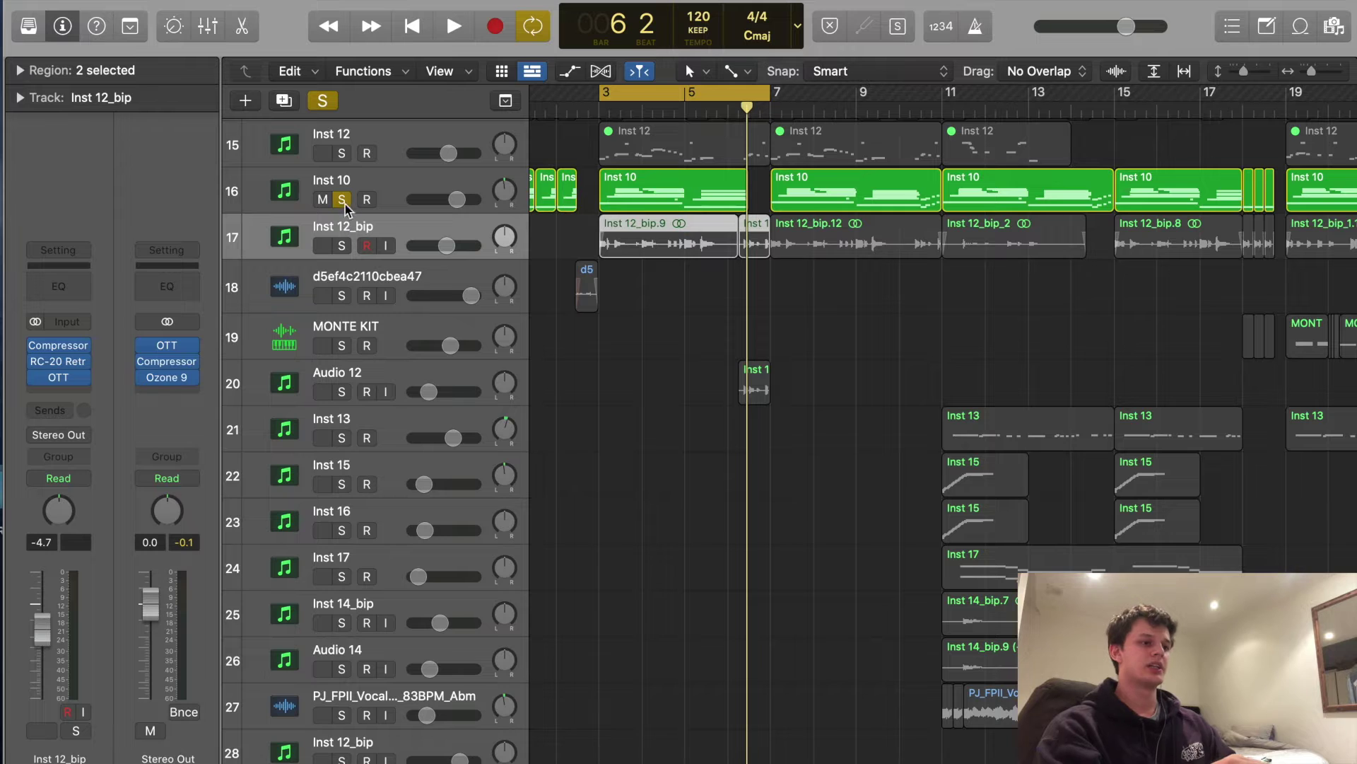
left_click(322, 102)
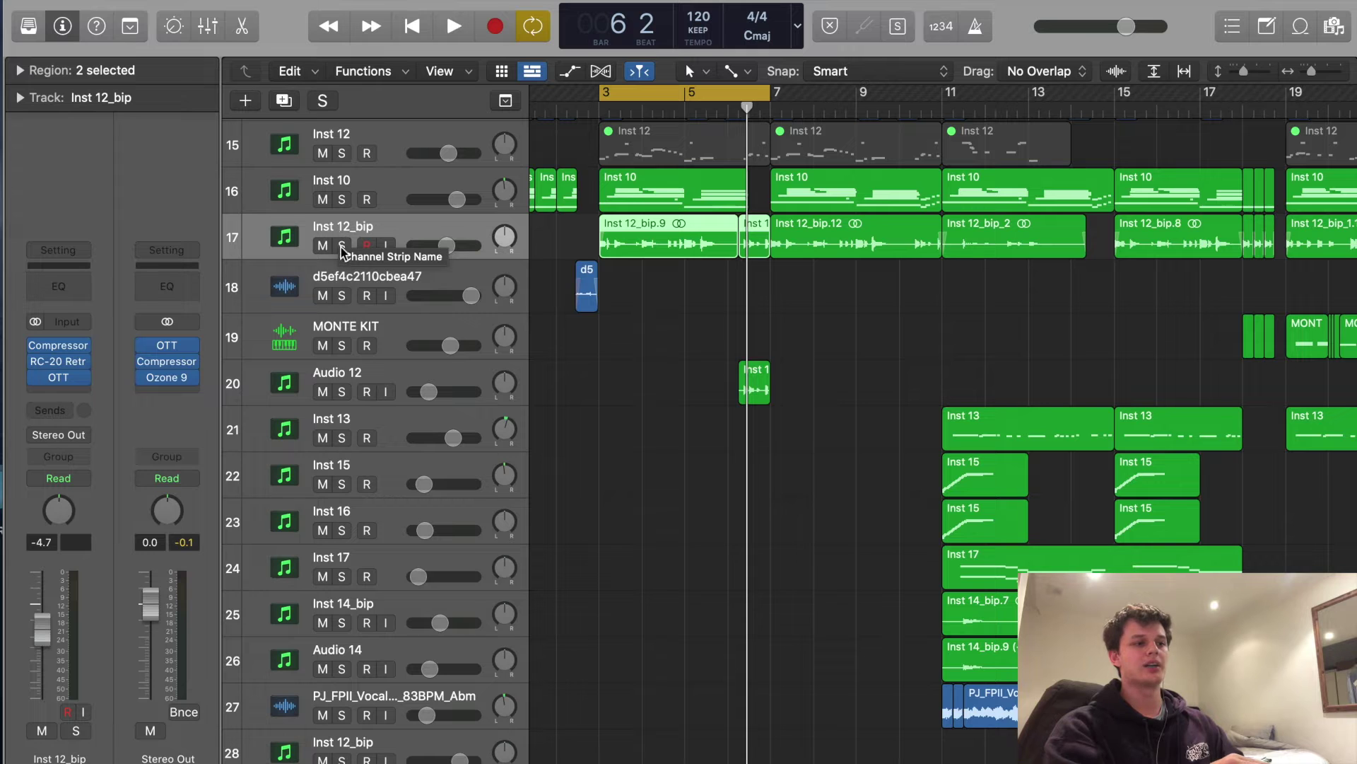
left_click(342, 246)
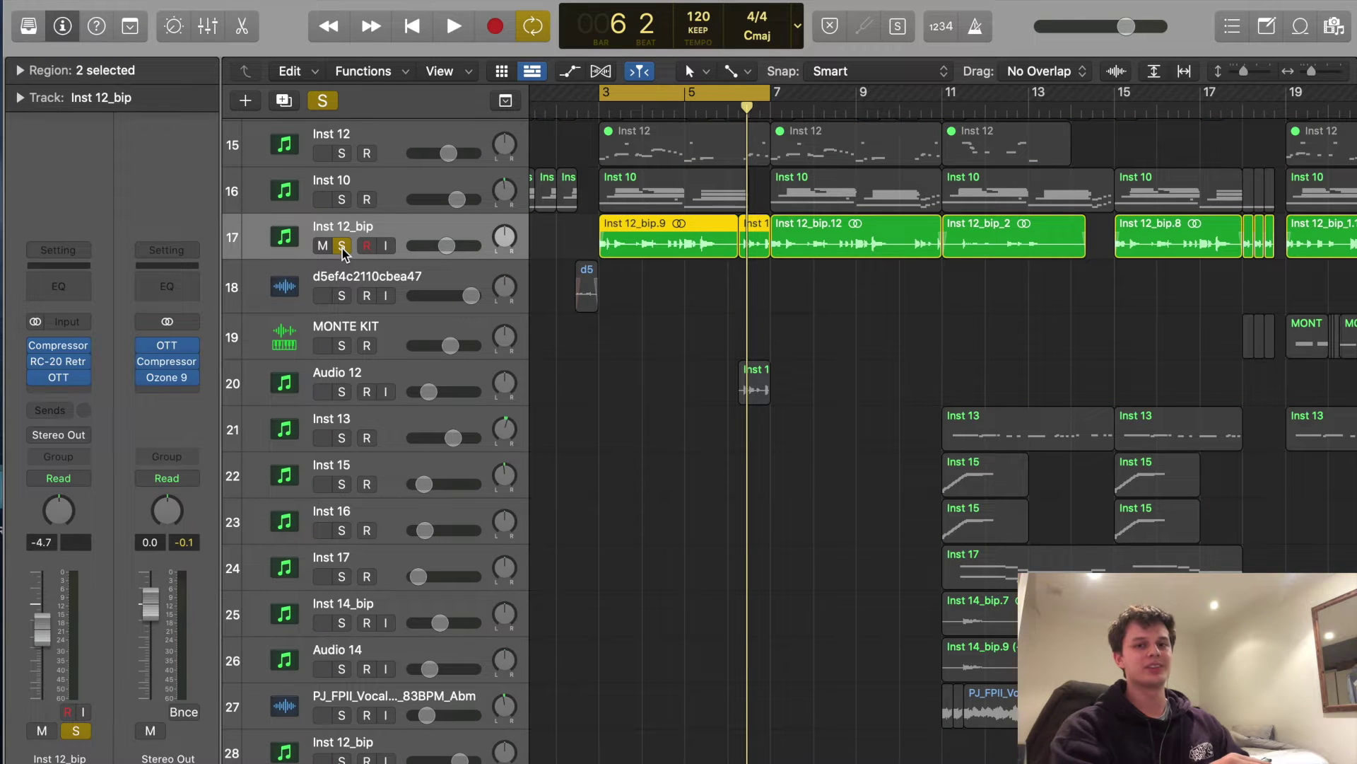
mouse_move(85, 346)
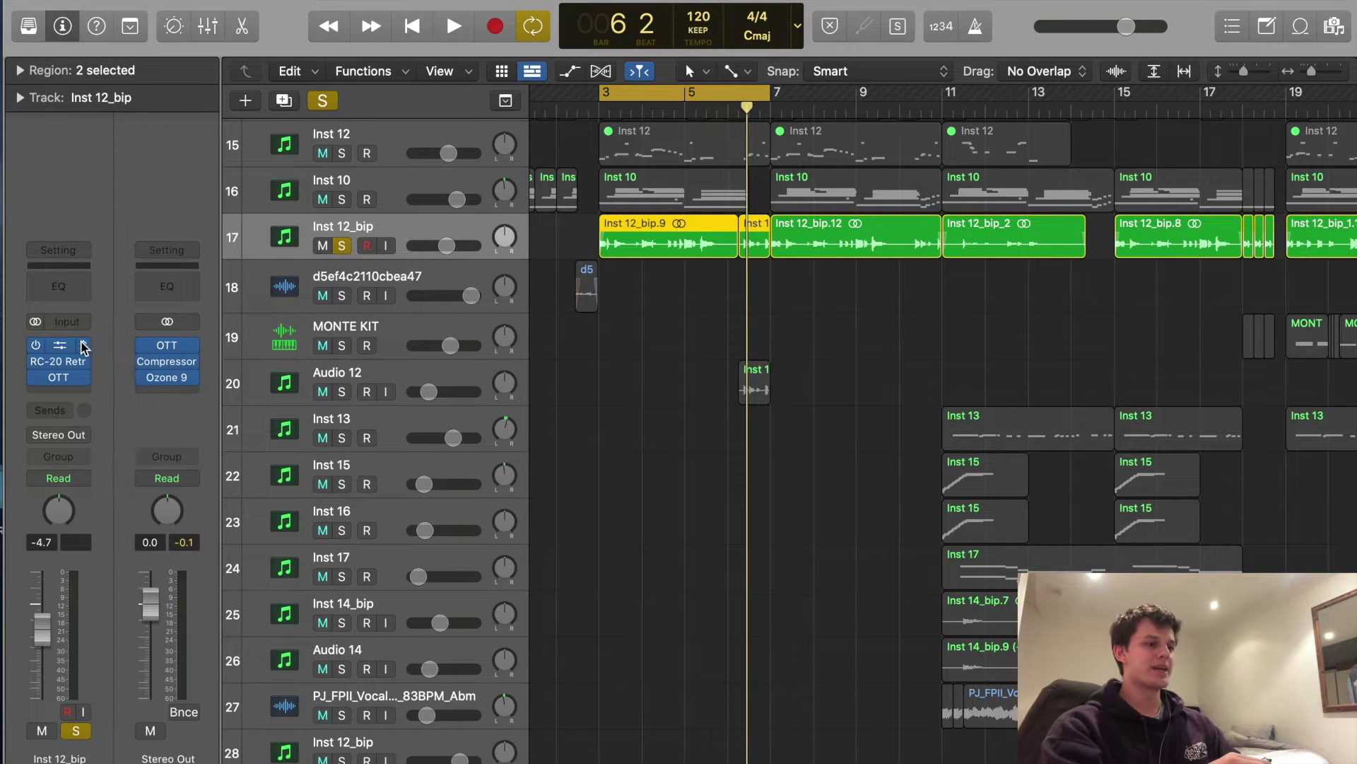
key("space")
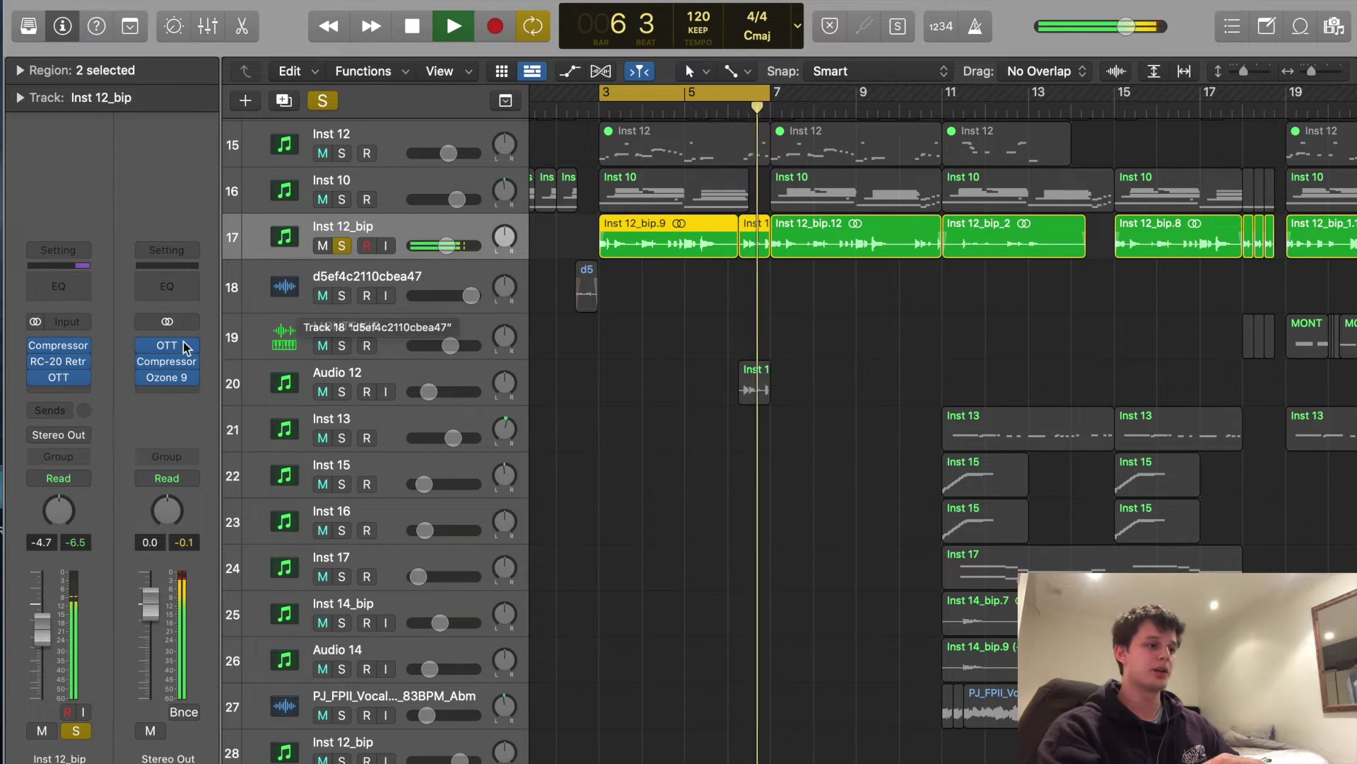
Inspect the Compressor, RC-20 Retro Color and OTT effects on Inst 12_bip, stopping playback and closing each plug-in window.
left_click(58, 345)
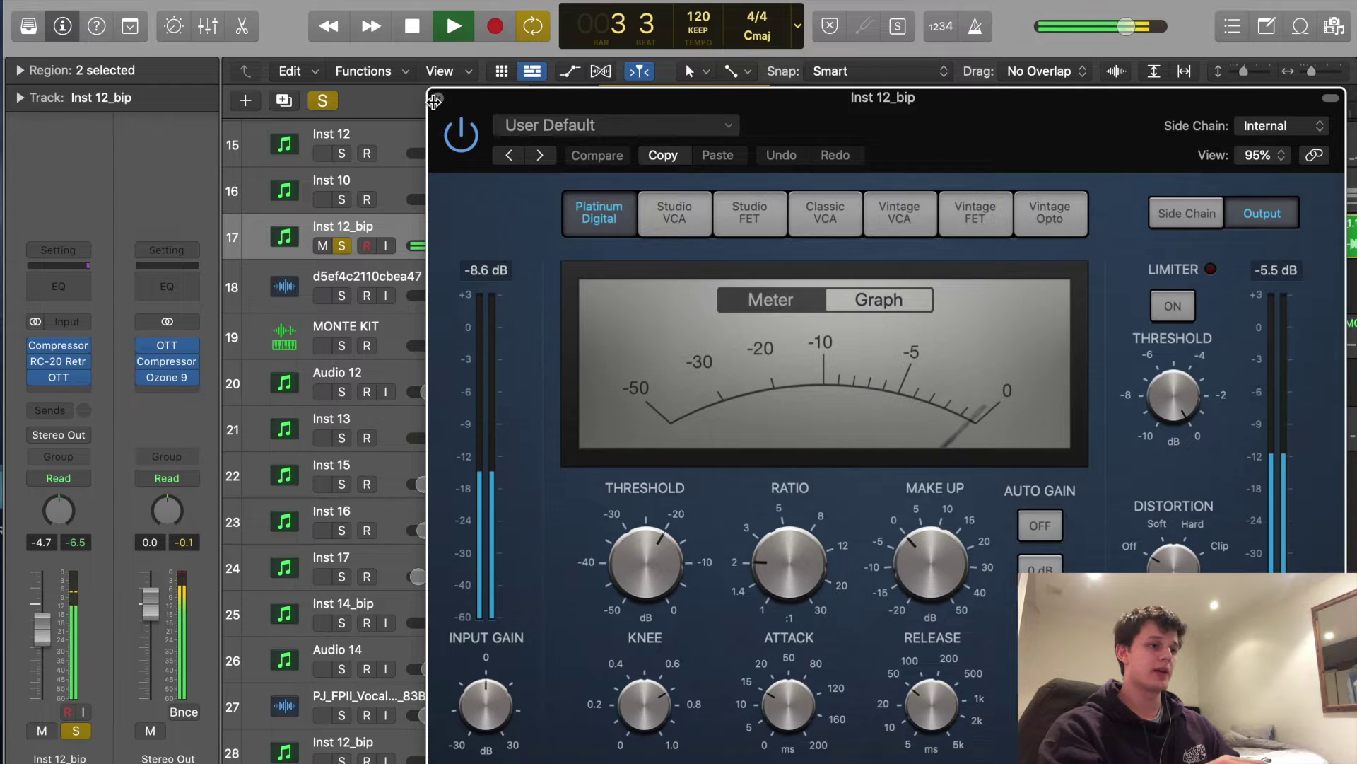
left_click(434, 100)
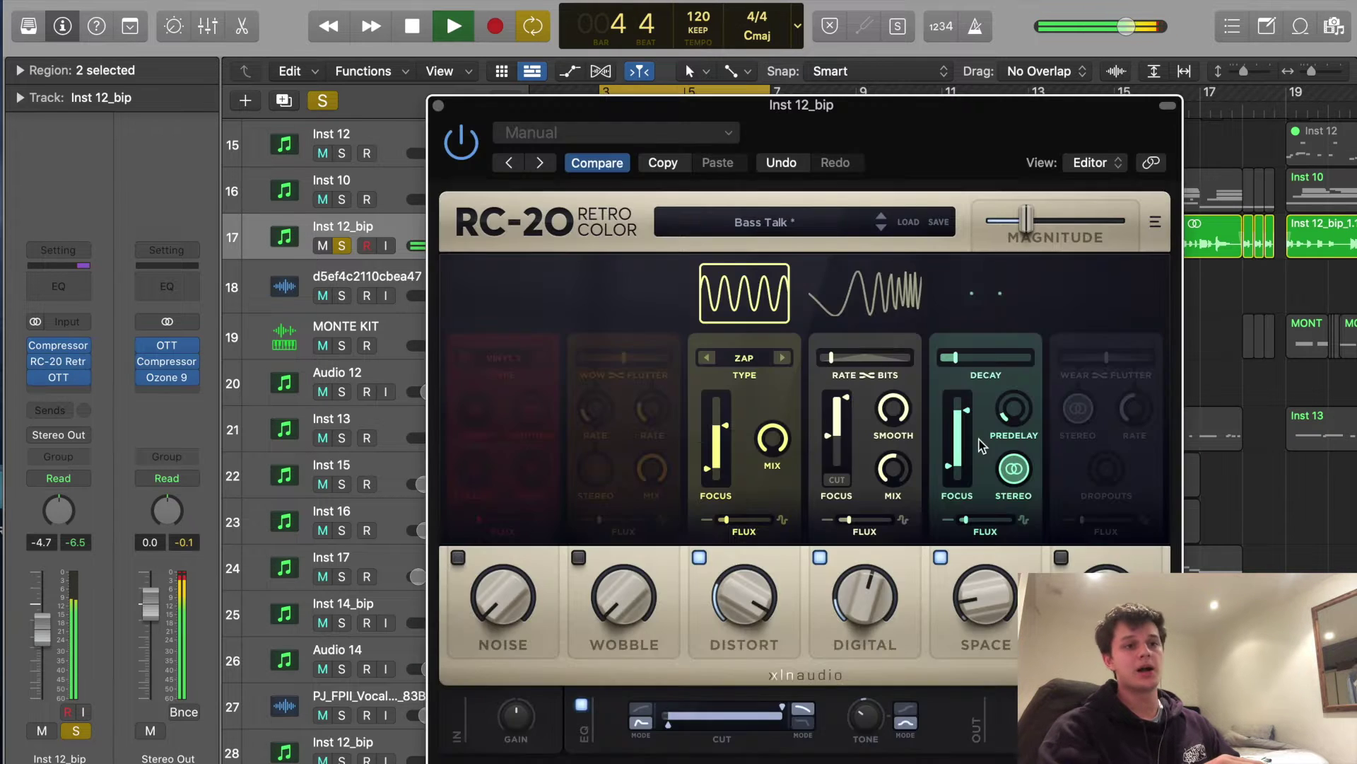
key("space")
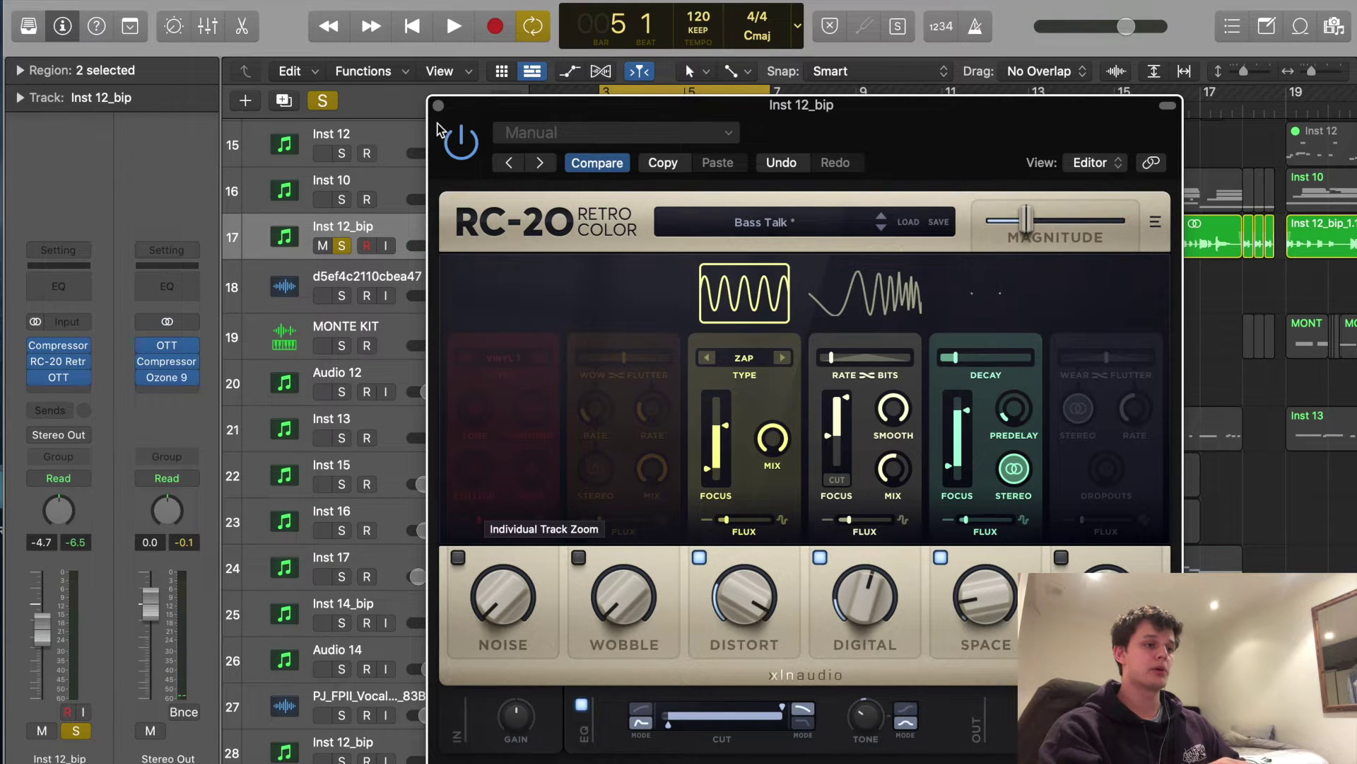
left_click(438, 106)
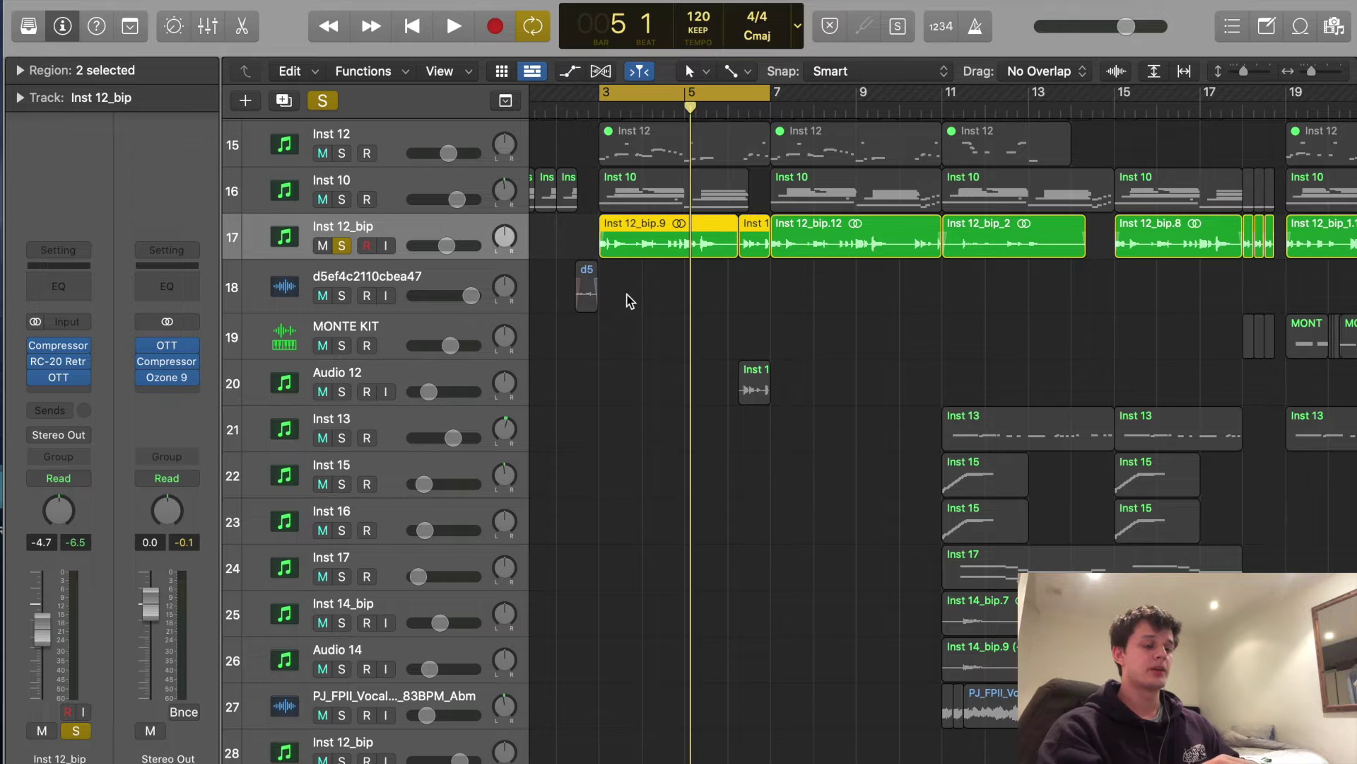
left_click(51, 381)
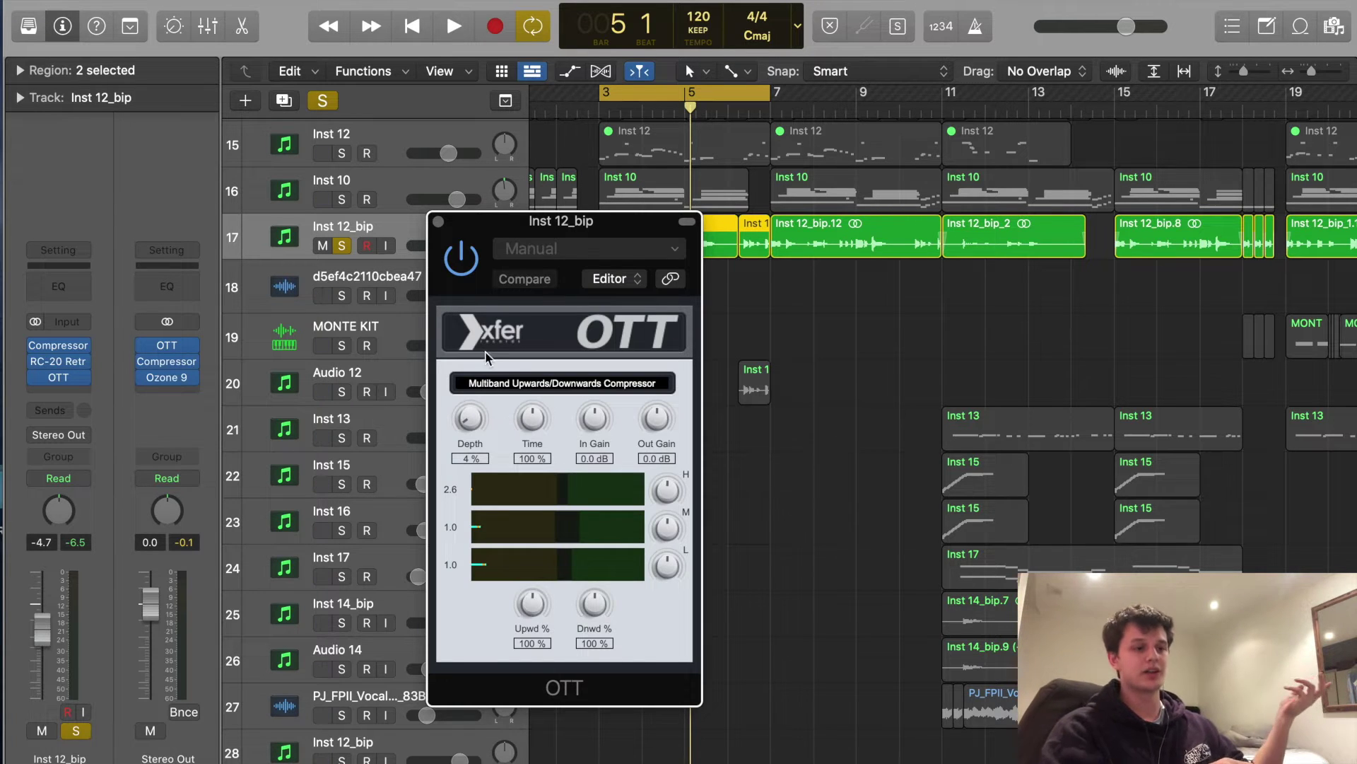
left_click(438, 222)
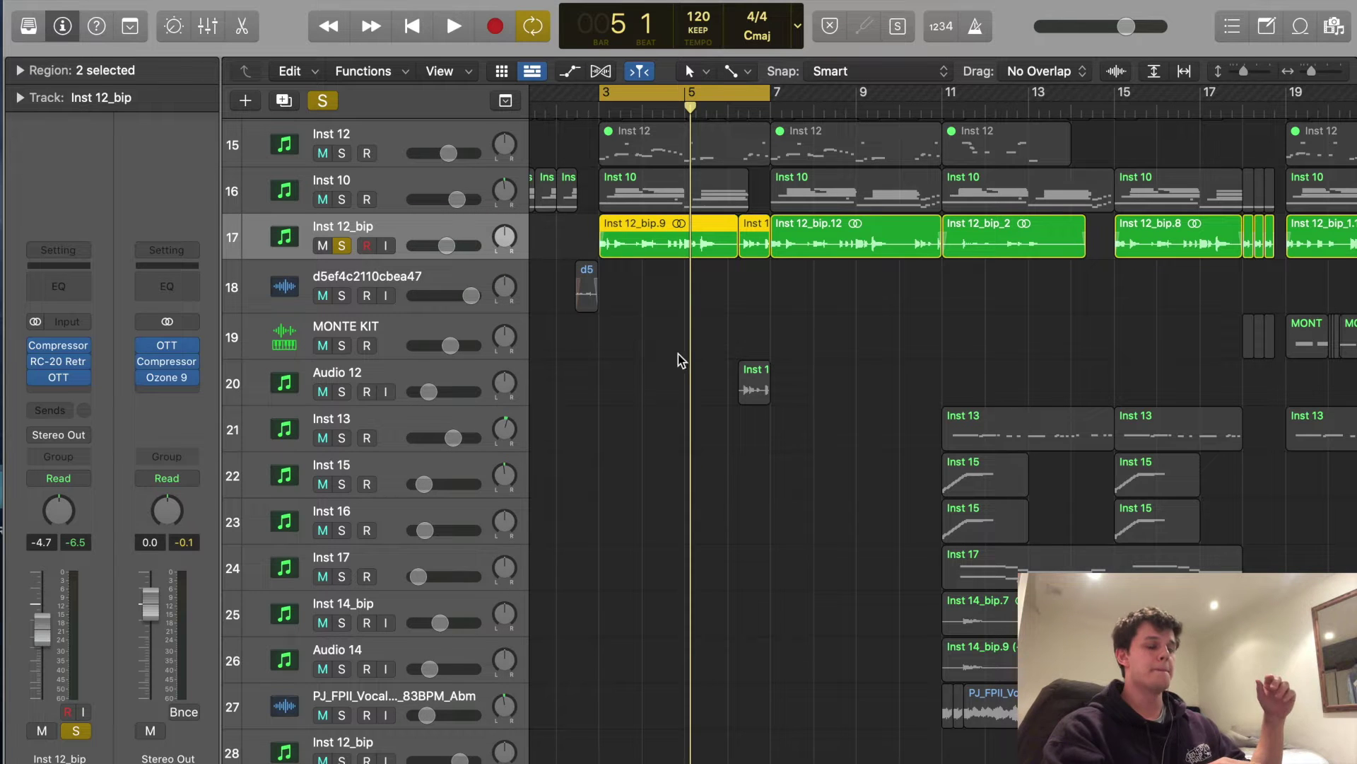
Play the soloed Inst 12_bip track from bar 3, stop it and clear all solos.
key("space")
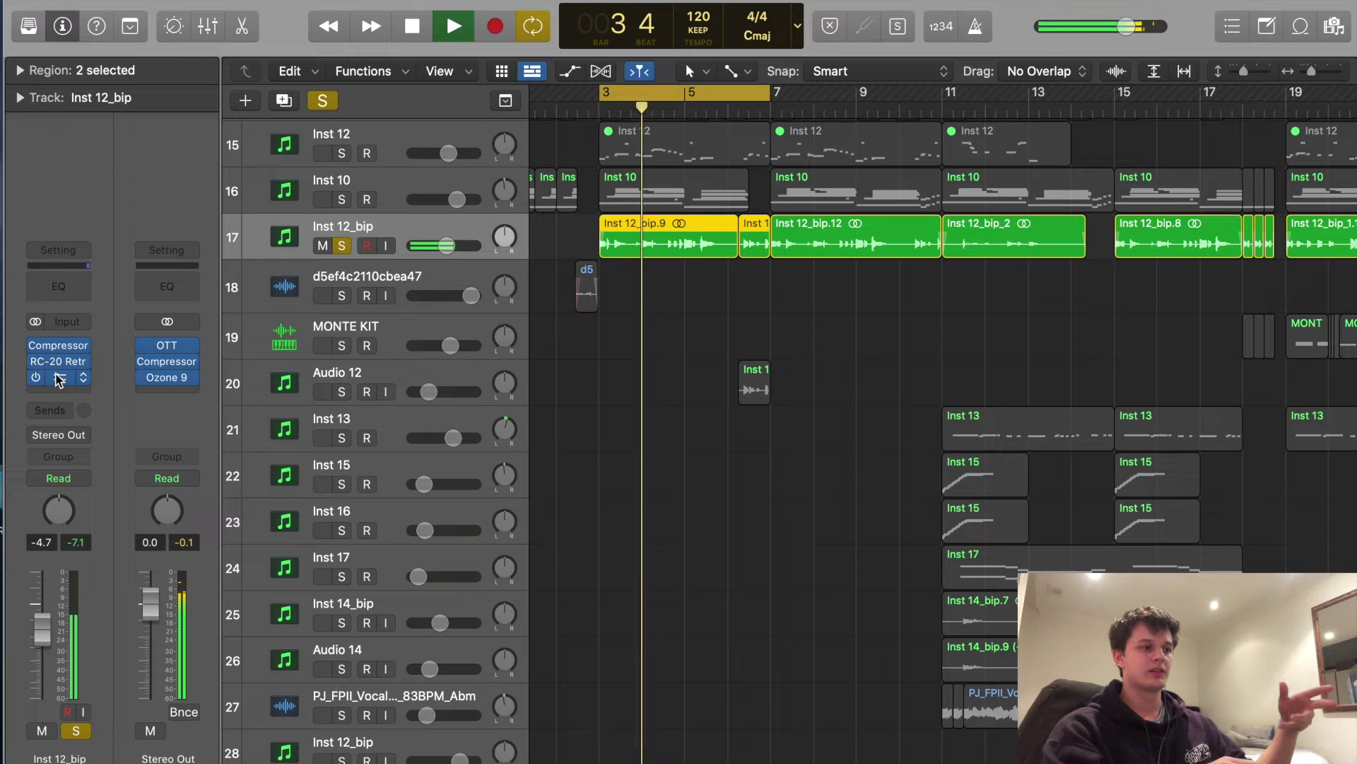
key("space")
key("super+Left")
key("super+Left")
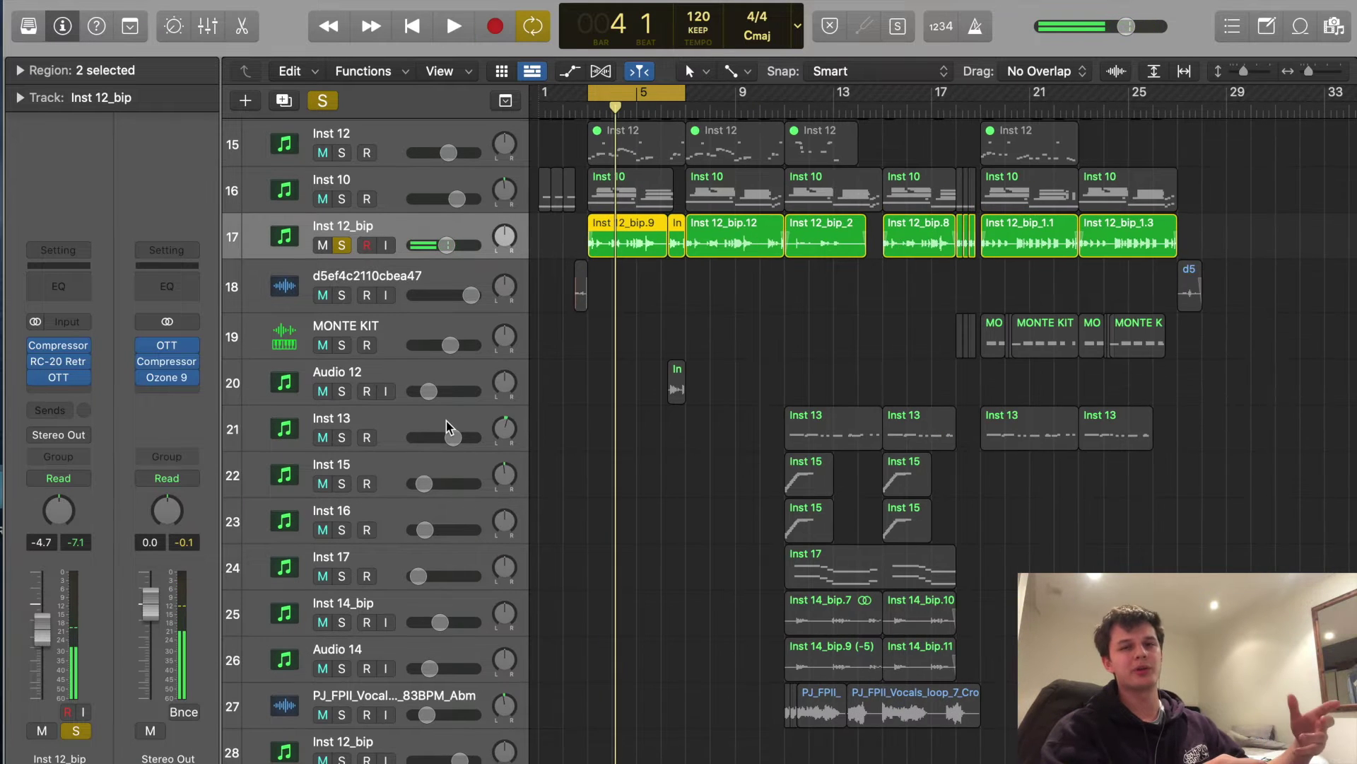
key("super+Right")
key("super+Right")
scroll(320, 188, "up", 5)
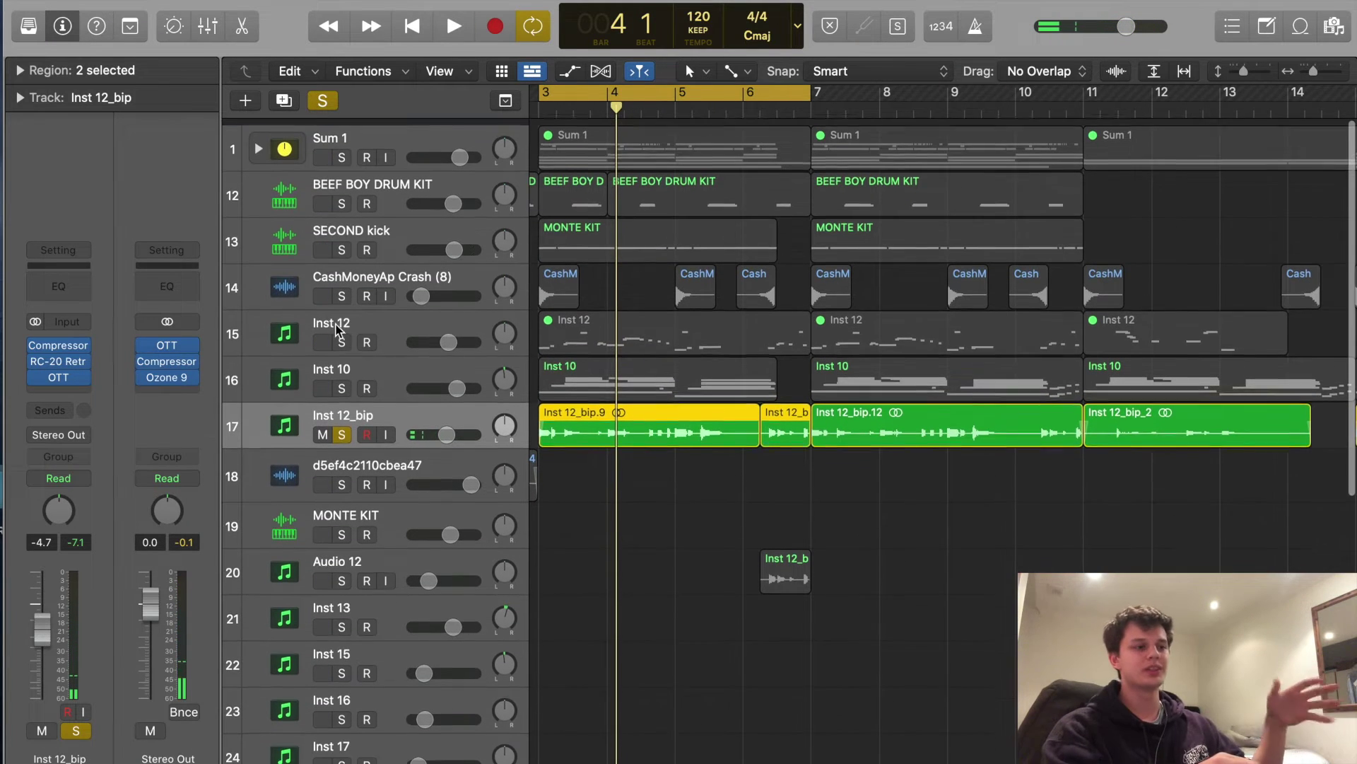
left_click(319, 102)
Cycle bar 6 to 7, solo Inst 12_bip and Audio 12, and play them together while selecting the Audio 12 region.
scroll(503, 394, "down", 2)
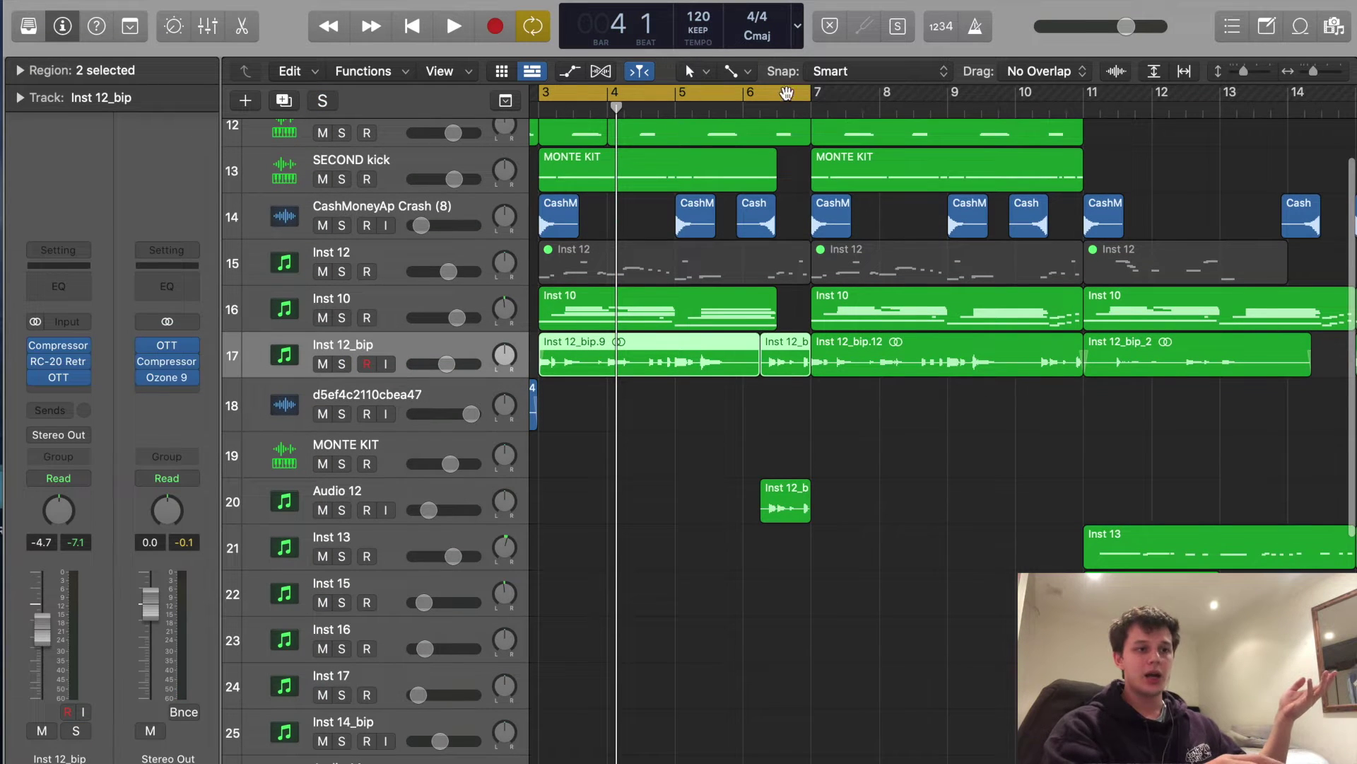
left_click_drag(769, 95, 820, 99)
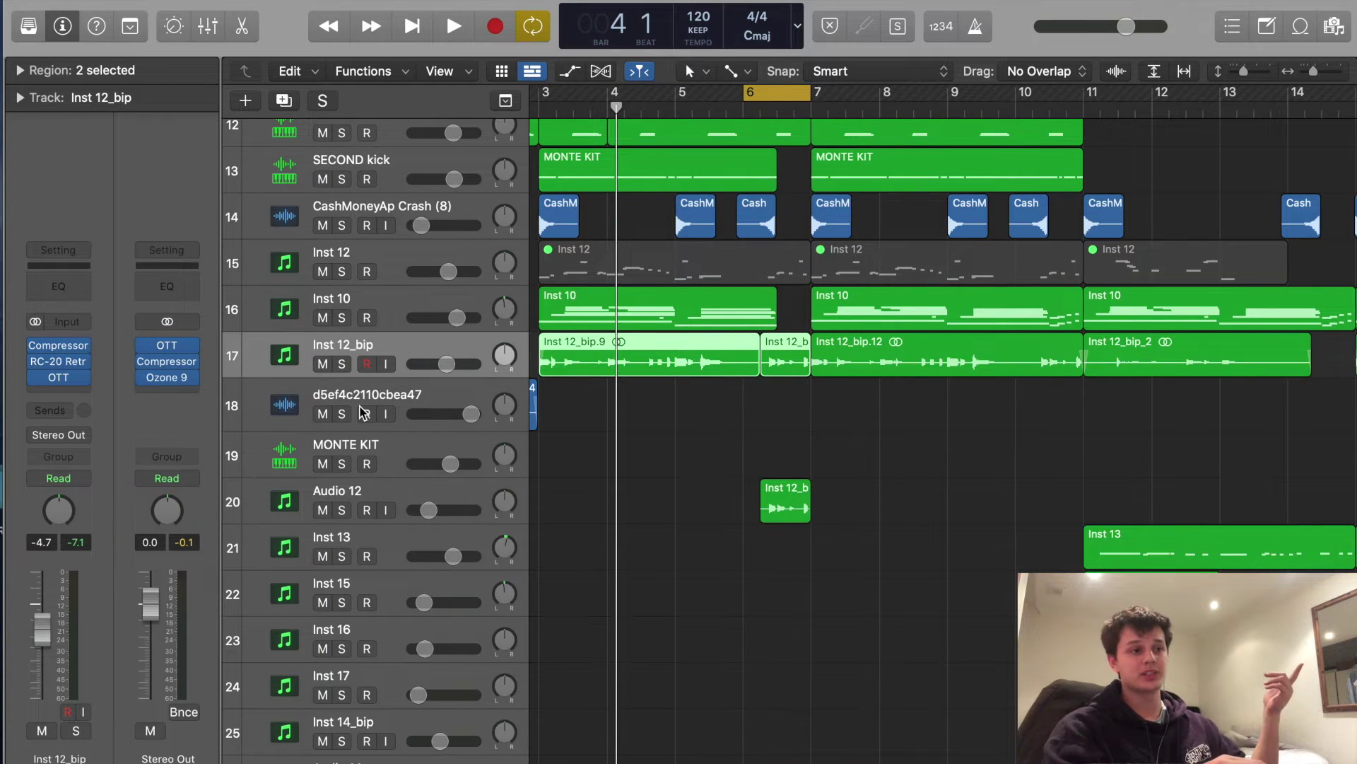
left_click(343, 364)
left_click(343, 511)
key("space")
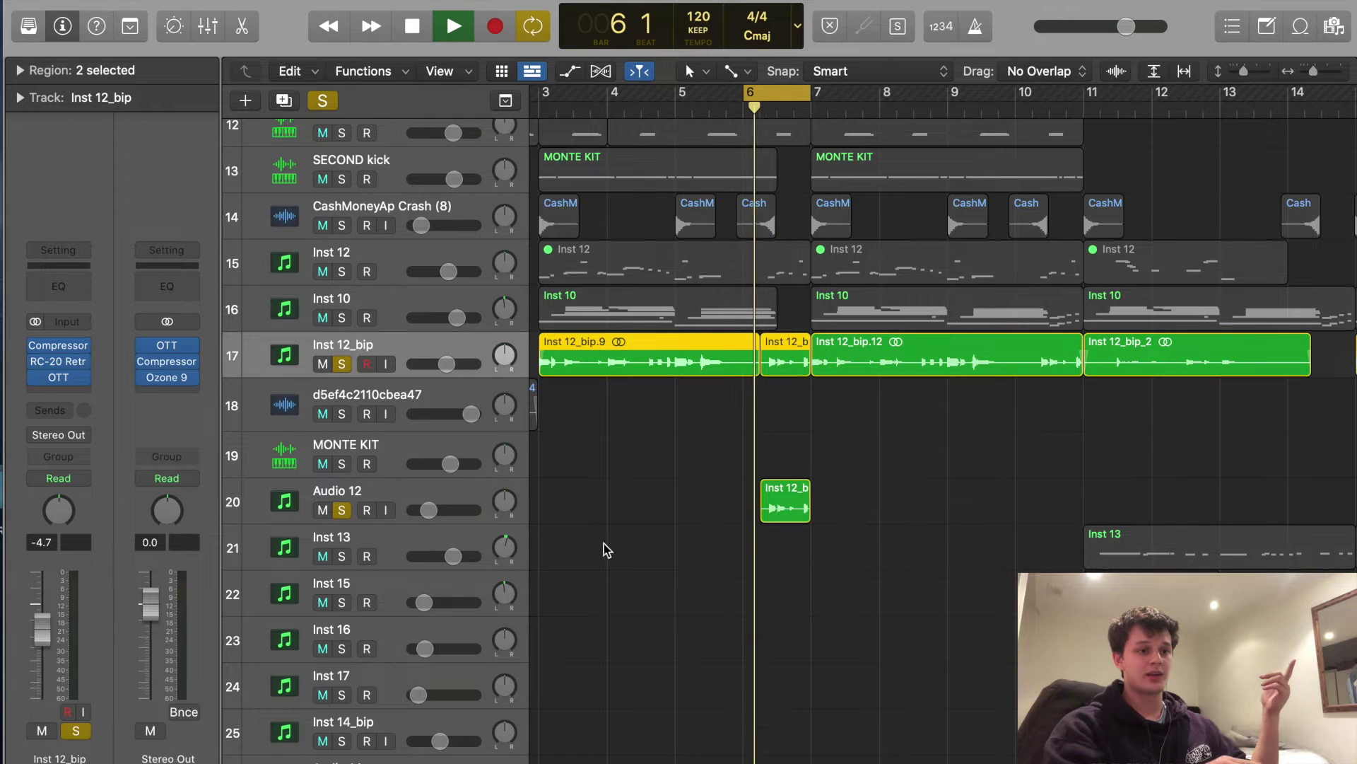
left_click(786, 506)
key("space")
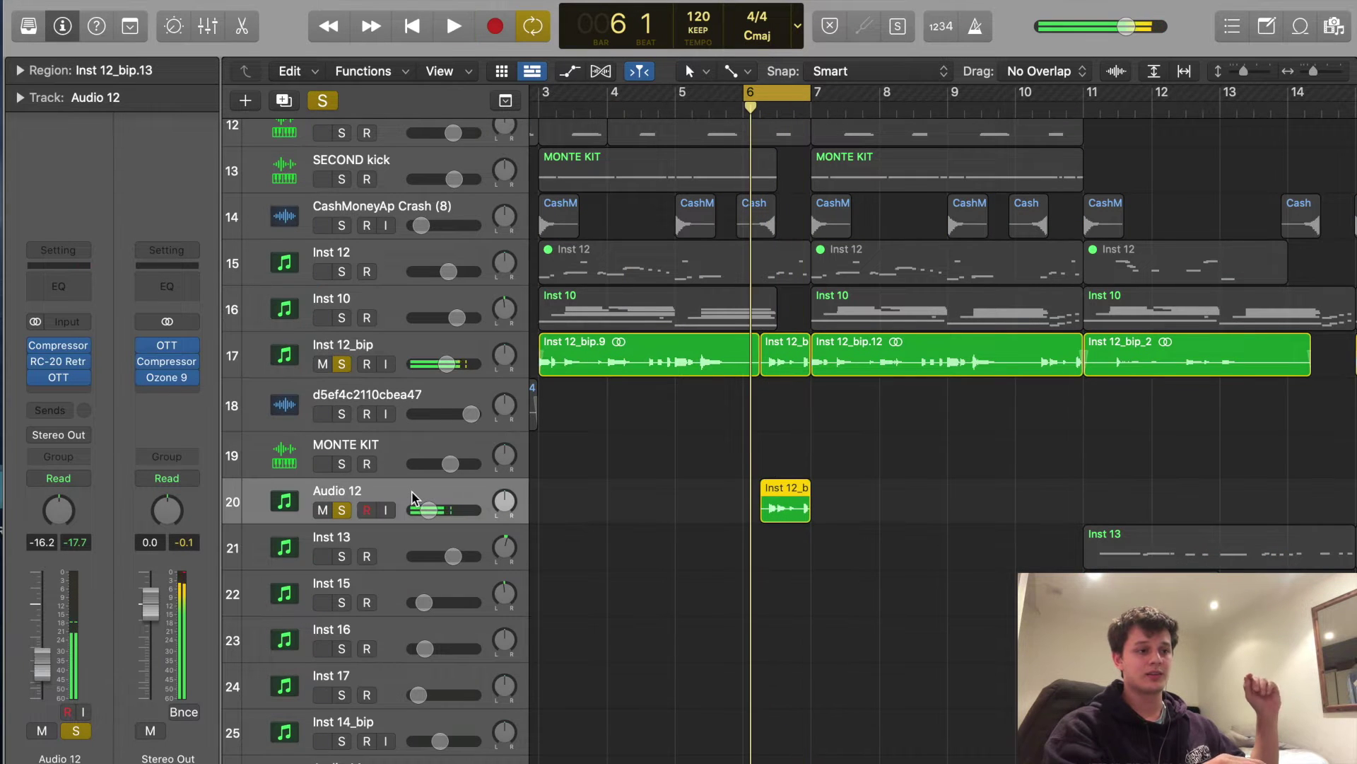
Compare the short Inst 12_bip region in bar 6 with the matching region on Audio 12 up close.
left_click(797, 350)
key("super+Right")
key("super+Right")
key("super+Right")
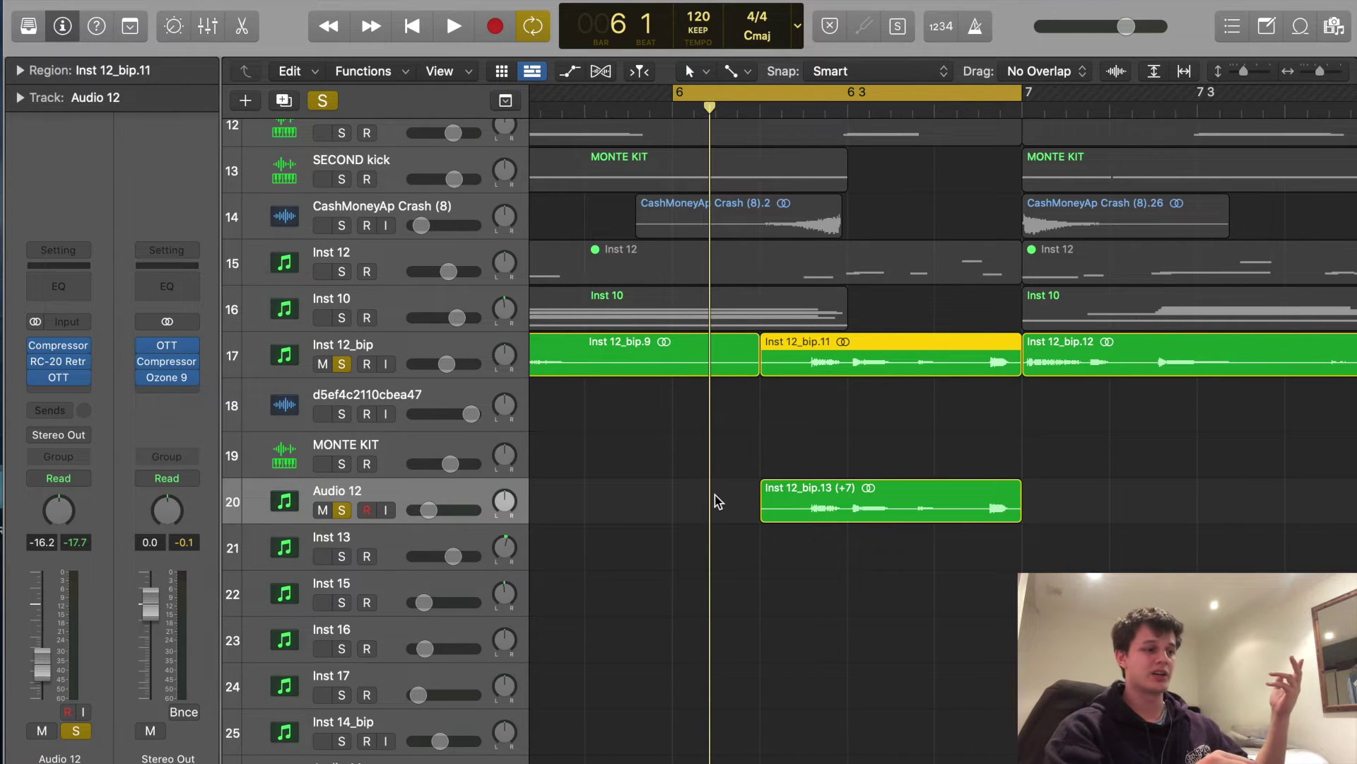
left_click(461, 495)
key("super+Left")
key("super+Left")
key("super+Left")
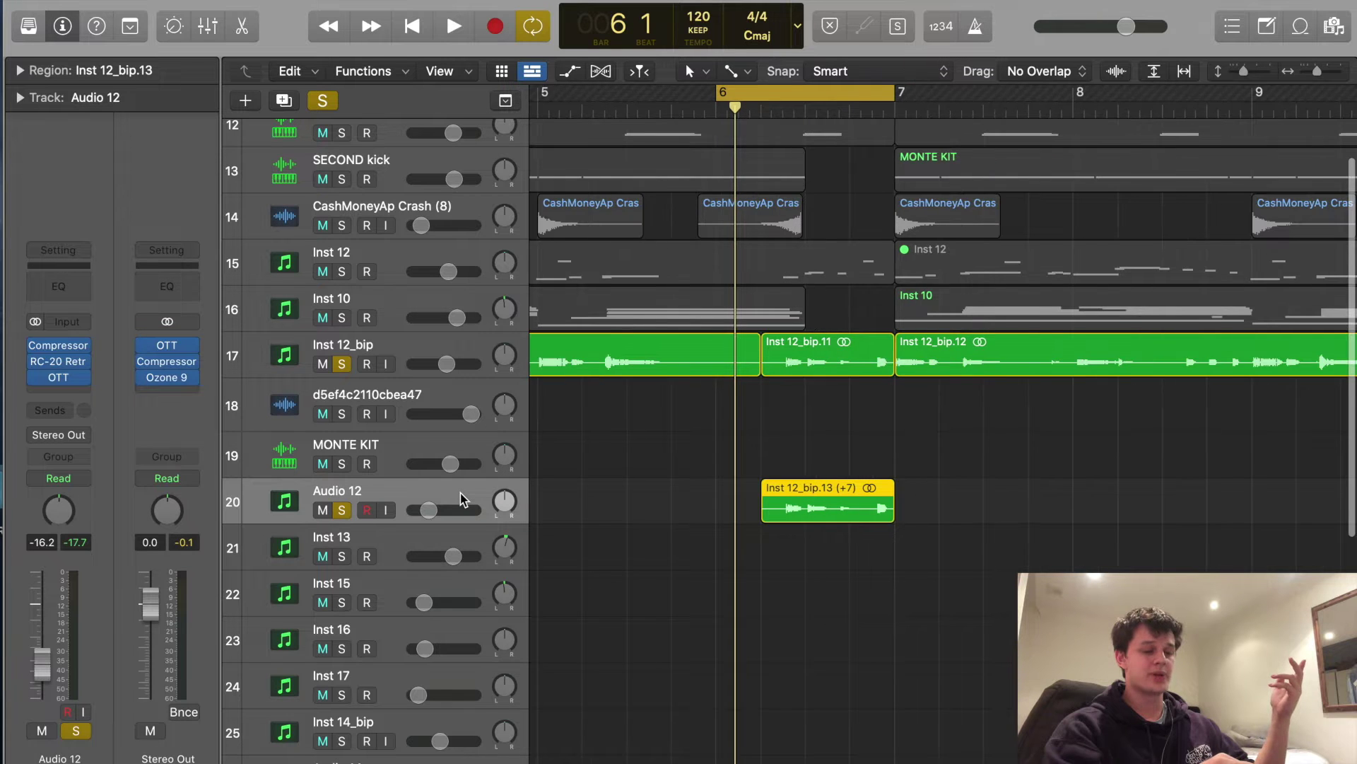
Set the cycle range to bars 3 to 11 and clear all solos to hear the full mix.
key("super+Left")
key("super+Left")
key("super+Left")
left_click_drag(614, 96, 983, 111)
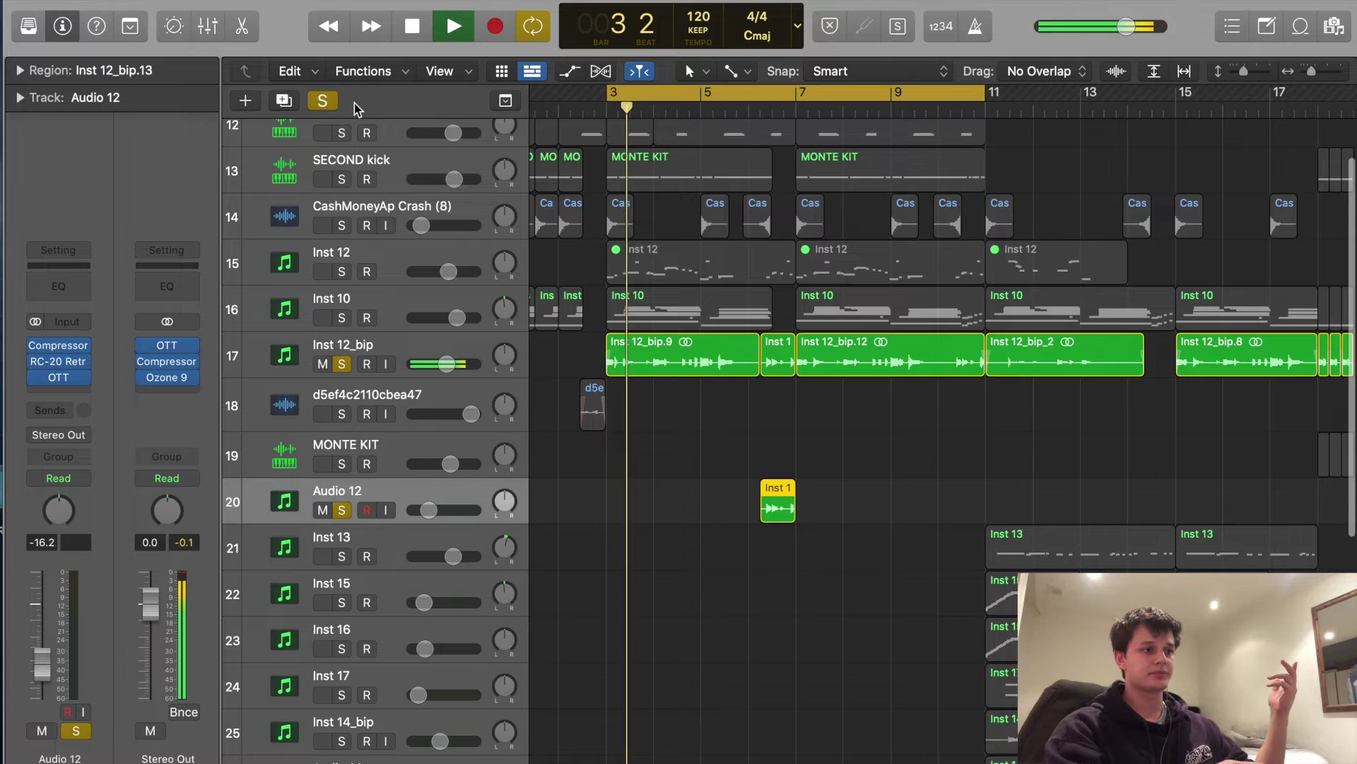
left_click(322, 101)
scroll(676, 341, "down", 8)
scroll(676, 341, "up", 8)
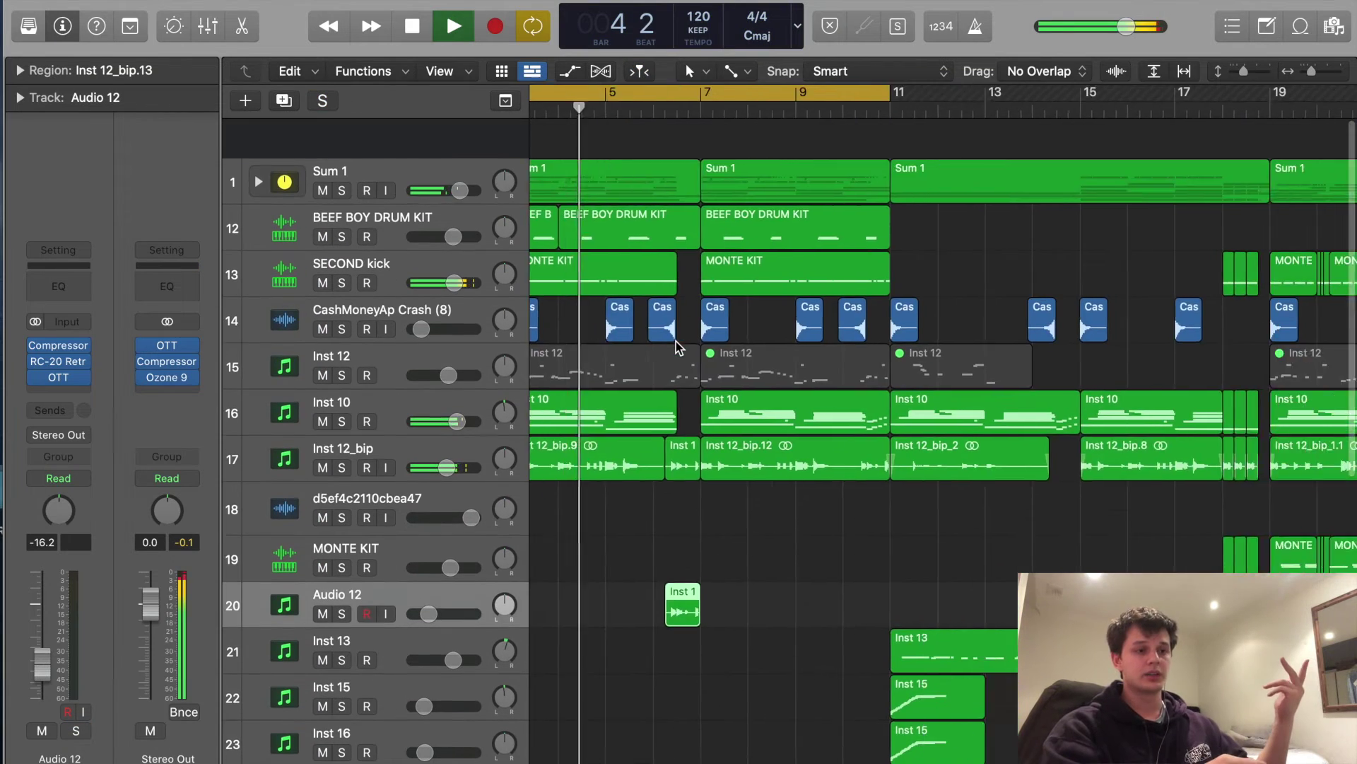
Stop playback, return to the start of the project and play the full mix from bar 1.
key("space")
key("space")
key("Return")
key("space")
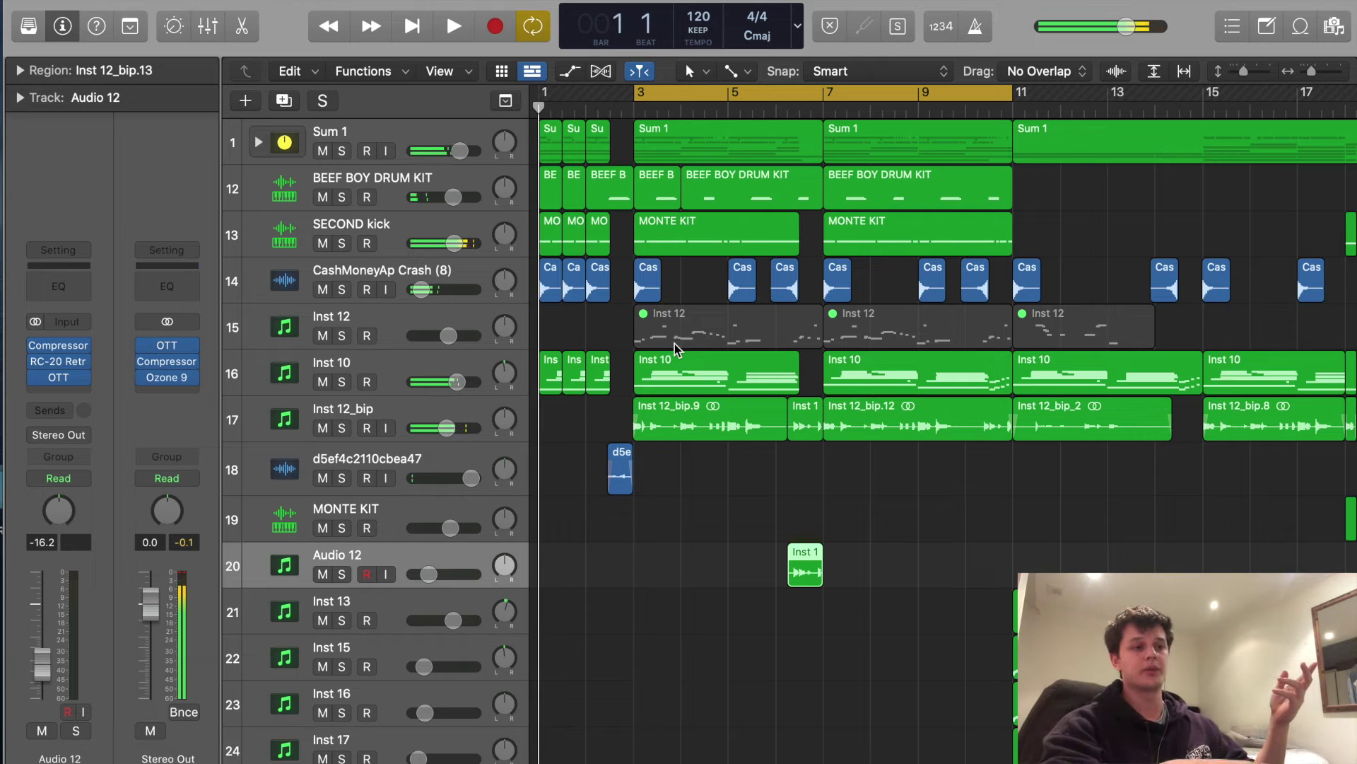
key("space")
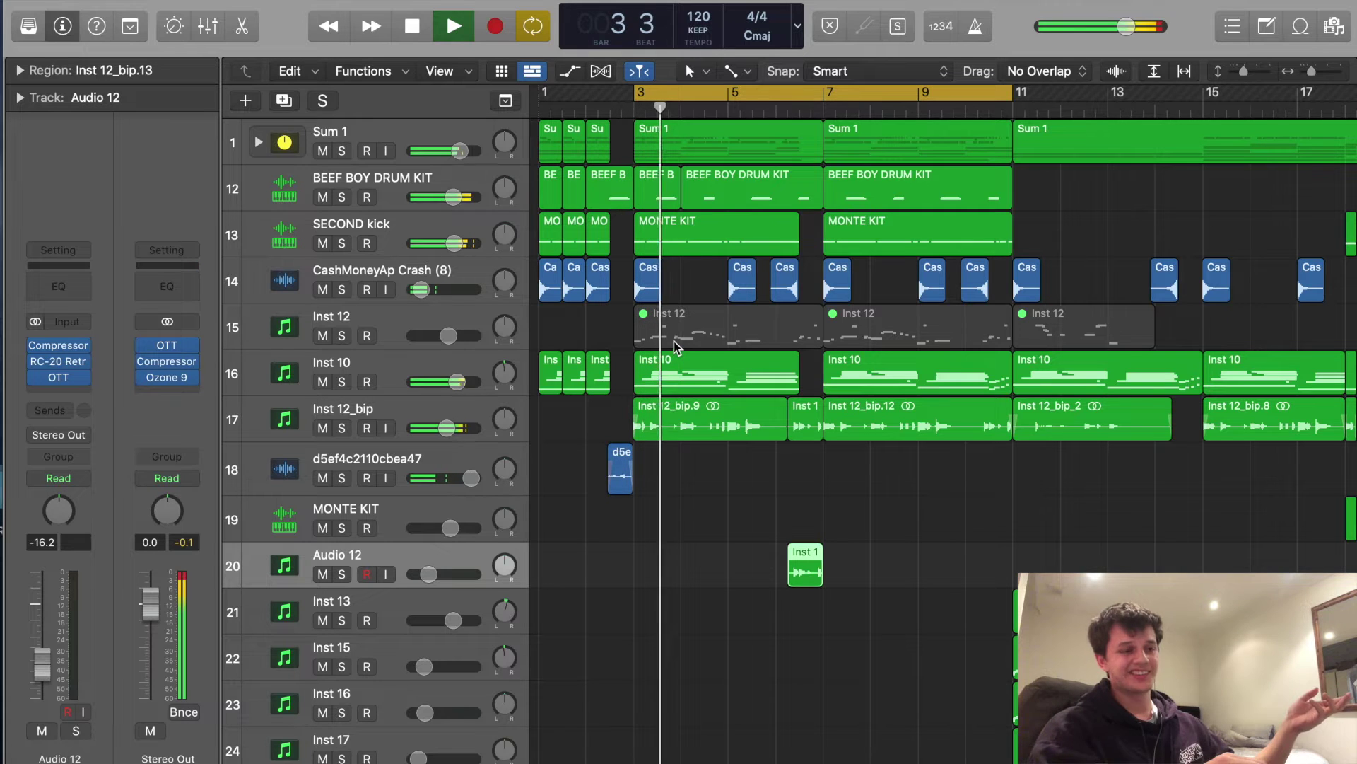
Set the cycle range to bars 11 to 19 and expand the Sum 1 track stack to show its drum tracks.
scroll(673, 341, "right", 5)
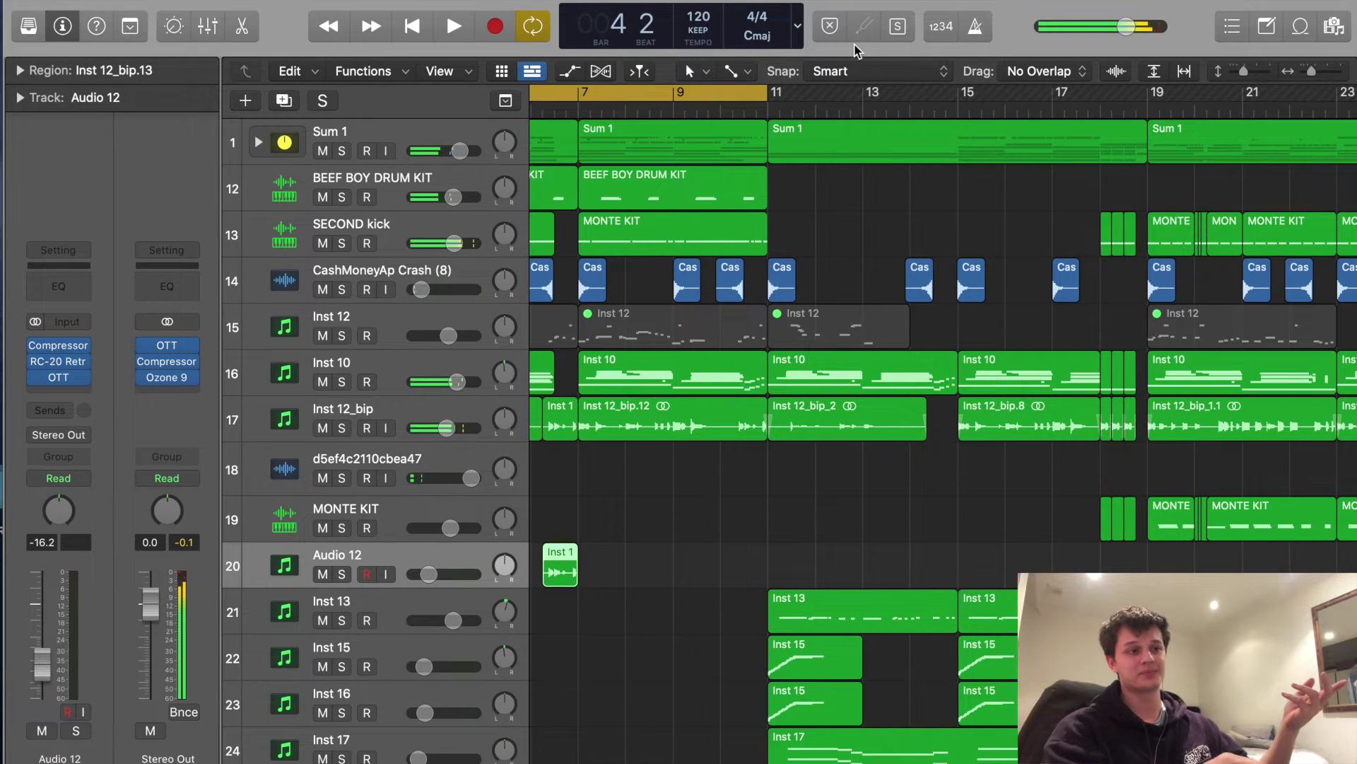
left_click_drag(792, 89, 1142, 114)
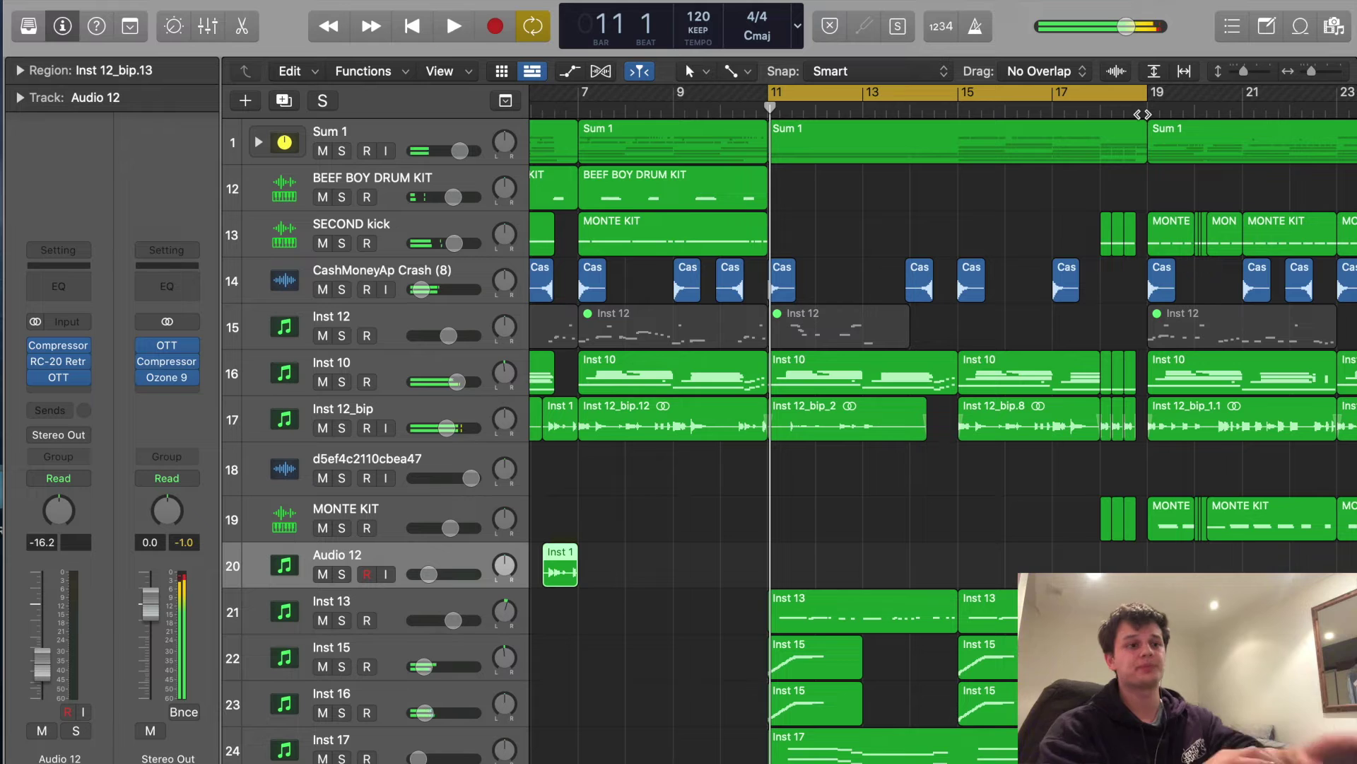
left_click(257, 144)
scroll(808, 610, "down", 1)
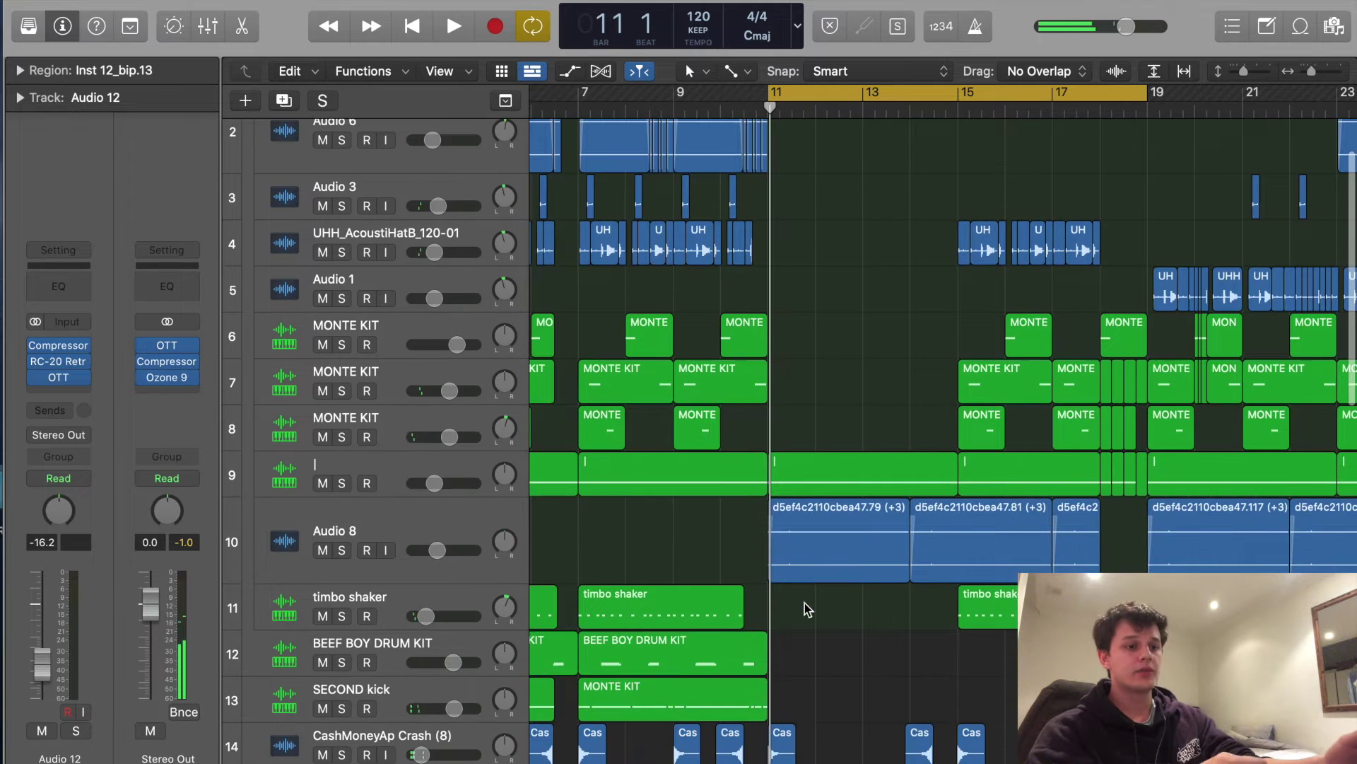
scroll(742, 332, "up", 1)
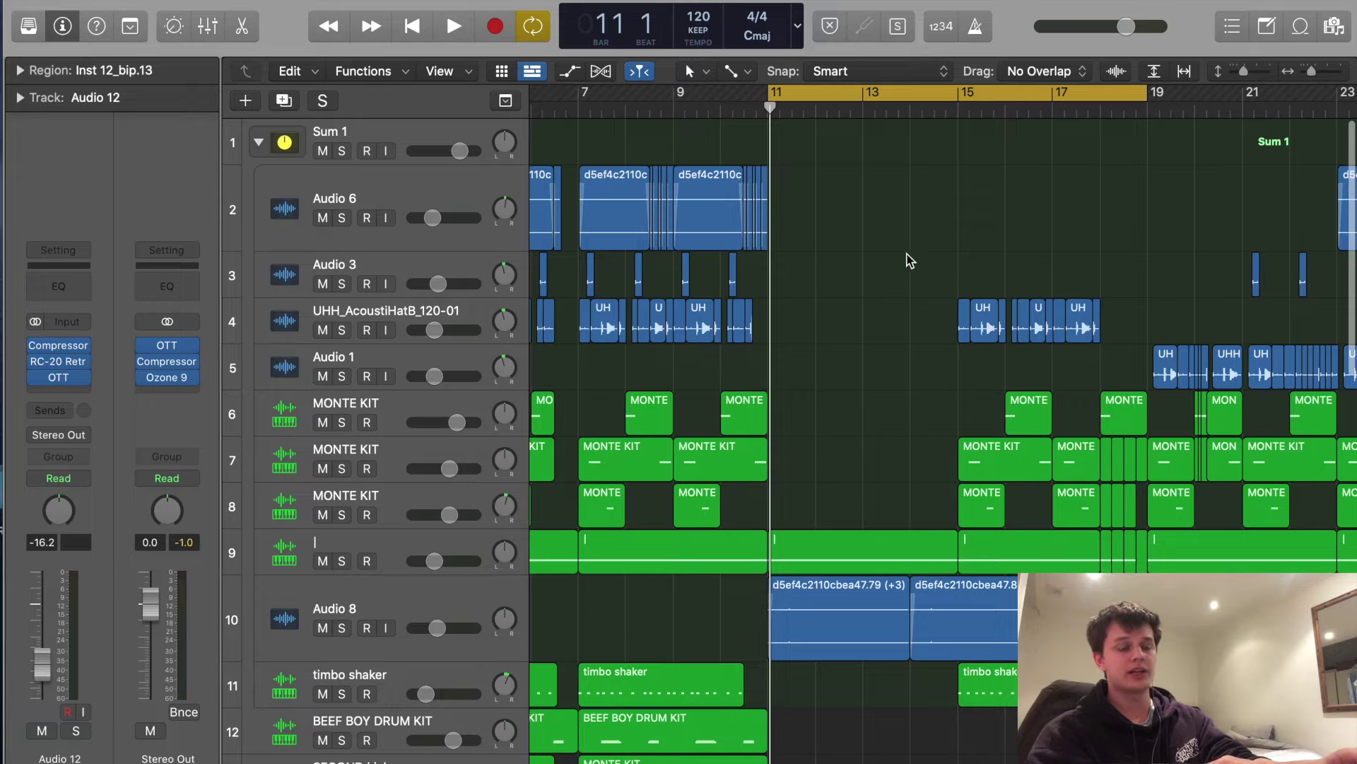
scroll(871, 520, "down", 4)
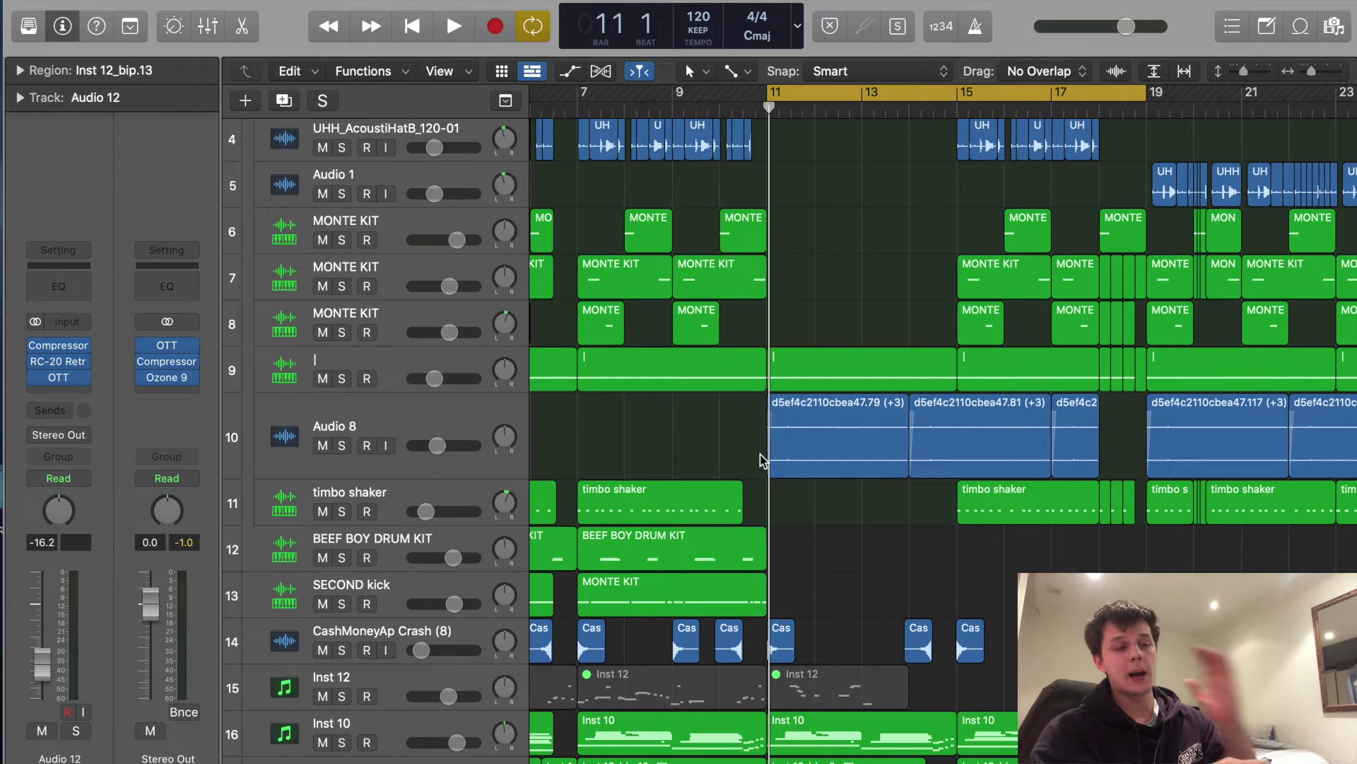
Solo track 10, Audio 8, and play it from bar 11.
left_click(352, 443)
left_click(343, 445)
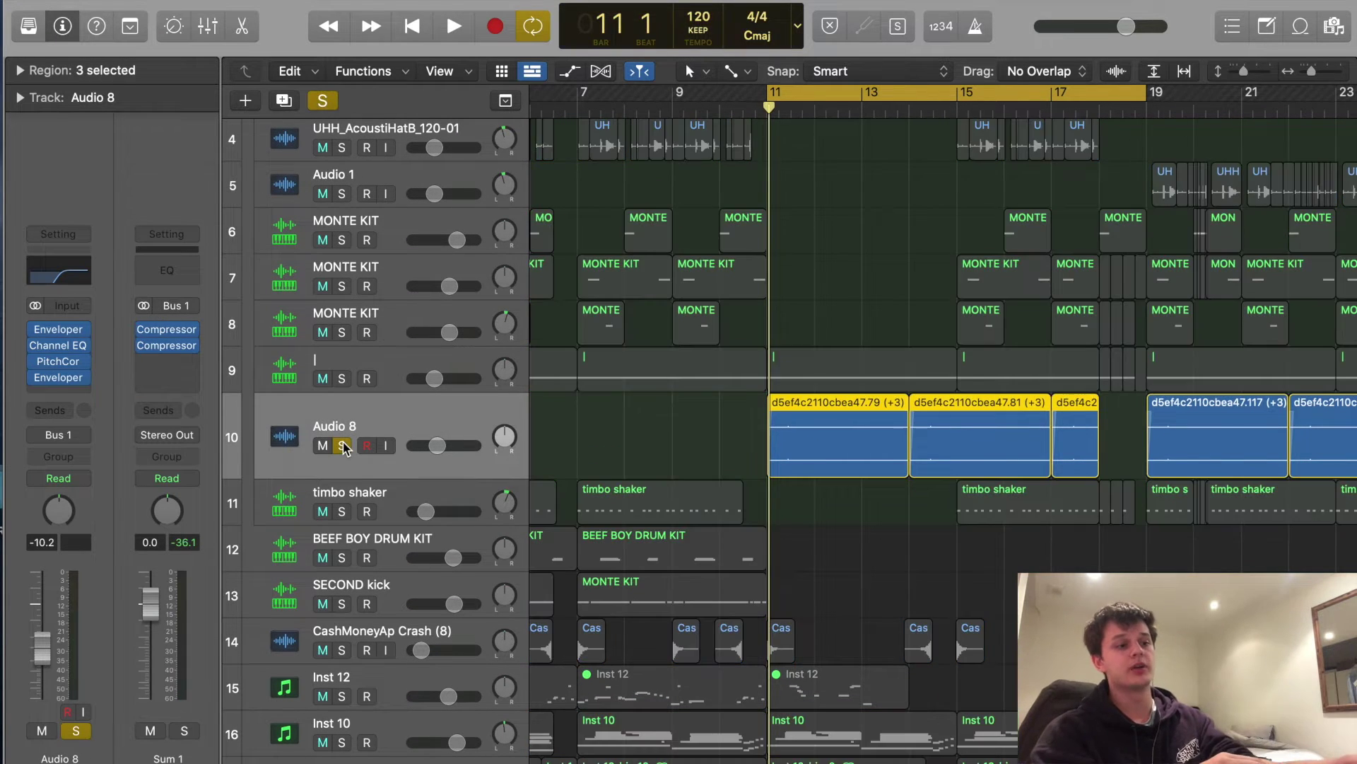
key("space")
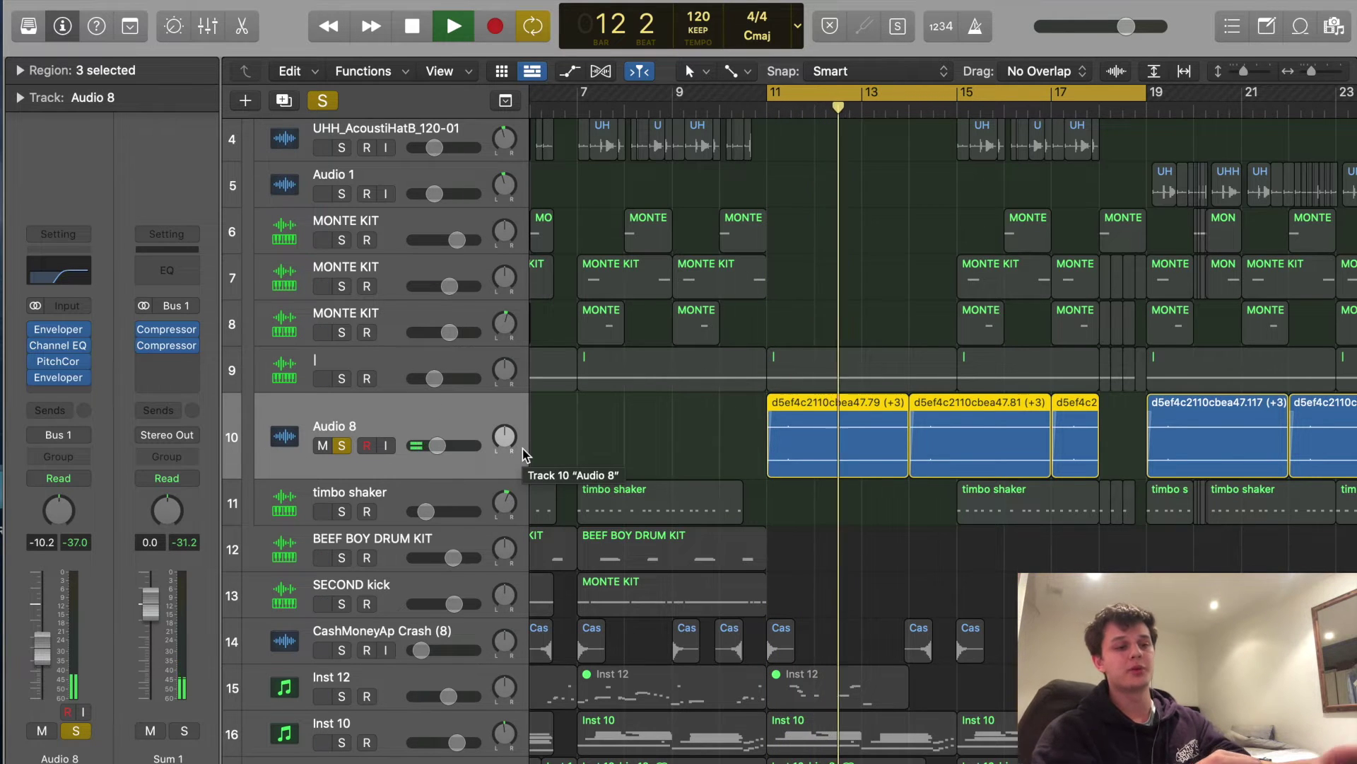
Add solos on Inst 10 and Inst 12_bip alongside Audio 8, playing the section with each added layer.
scroll(526, 460, "down", 5)
scroll(552, 495, "down", 1)
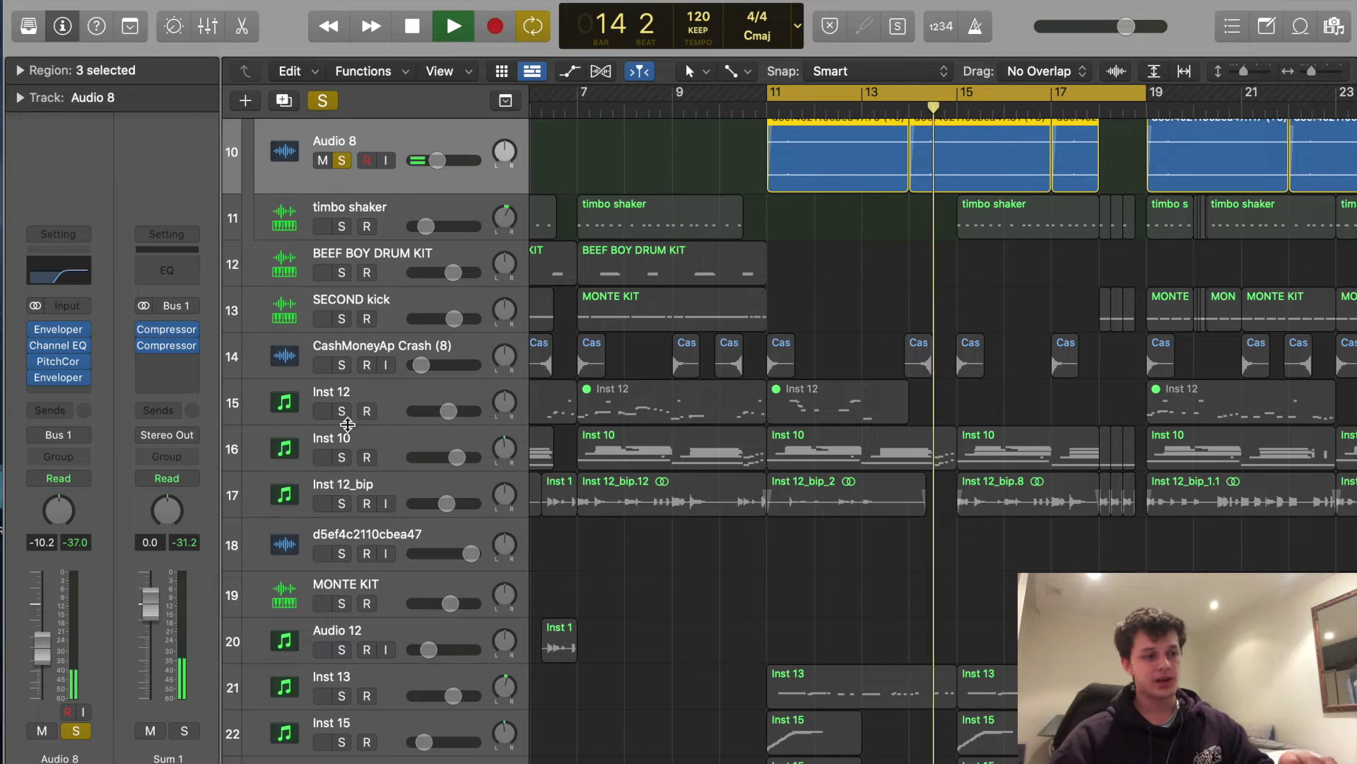
left_click(343, 457)
key("space")
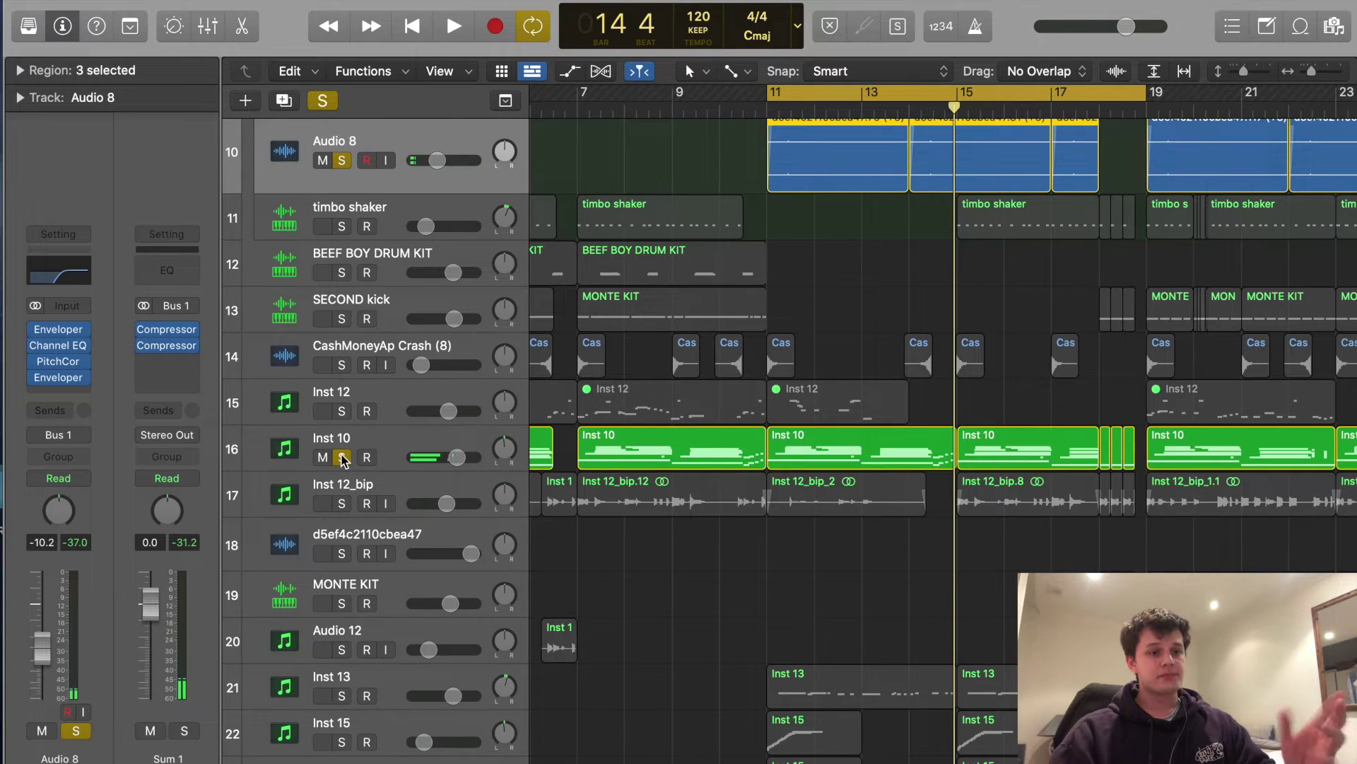
key("space")
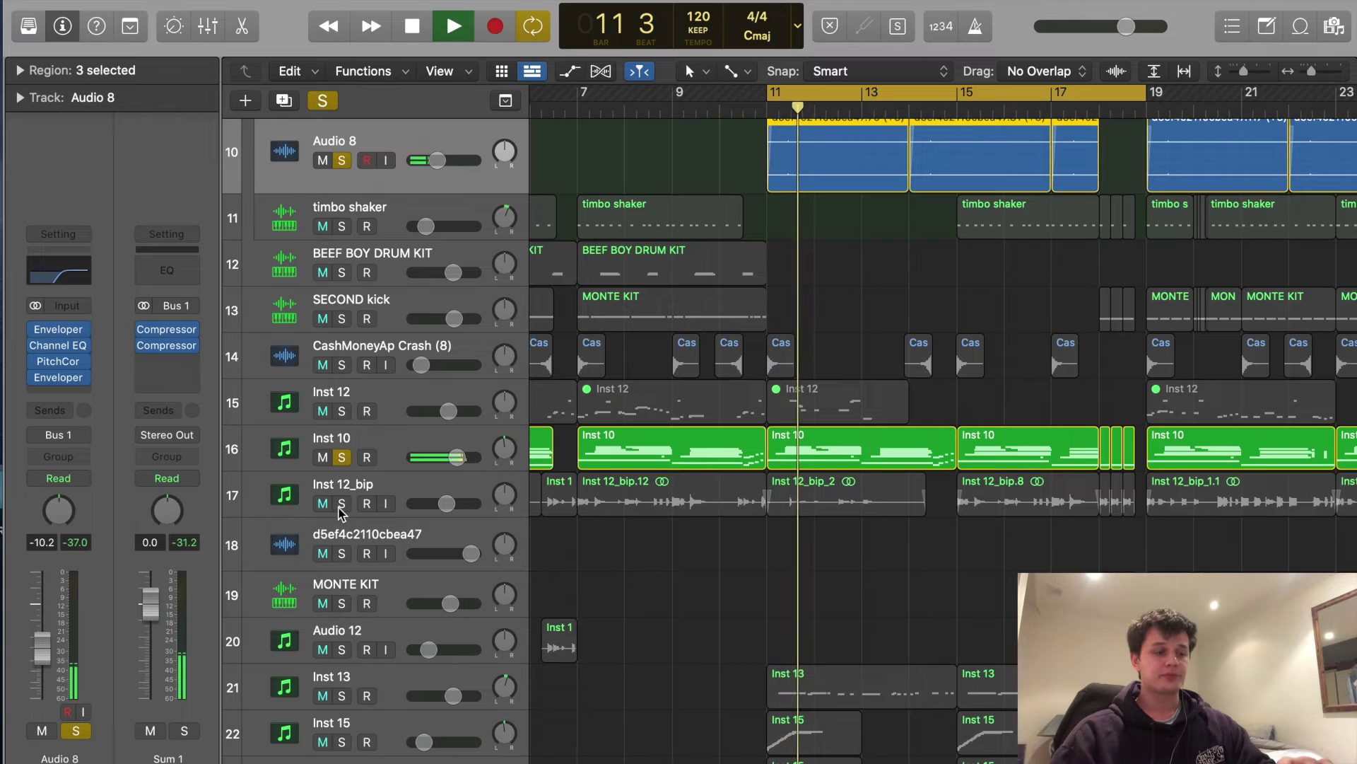
left_click(342, 503)
key("space")
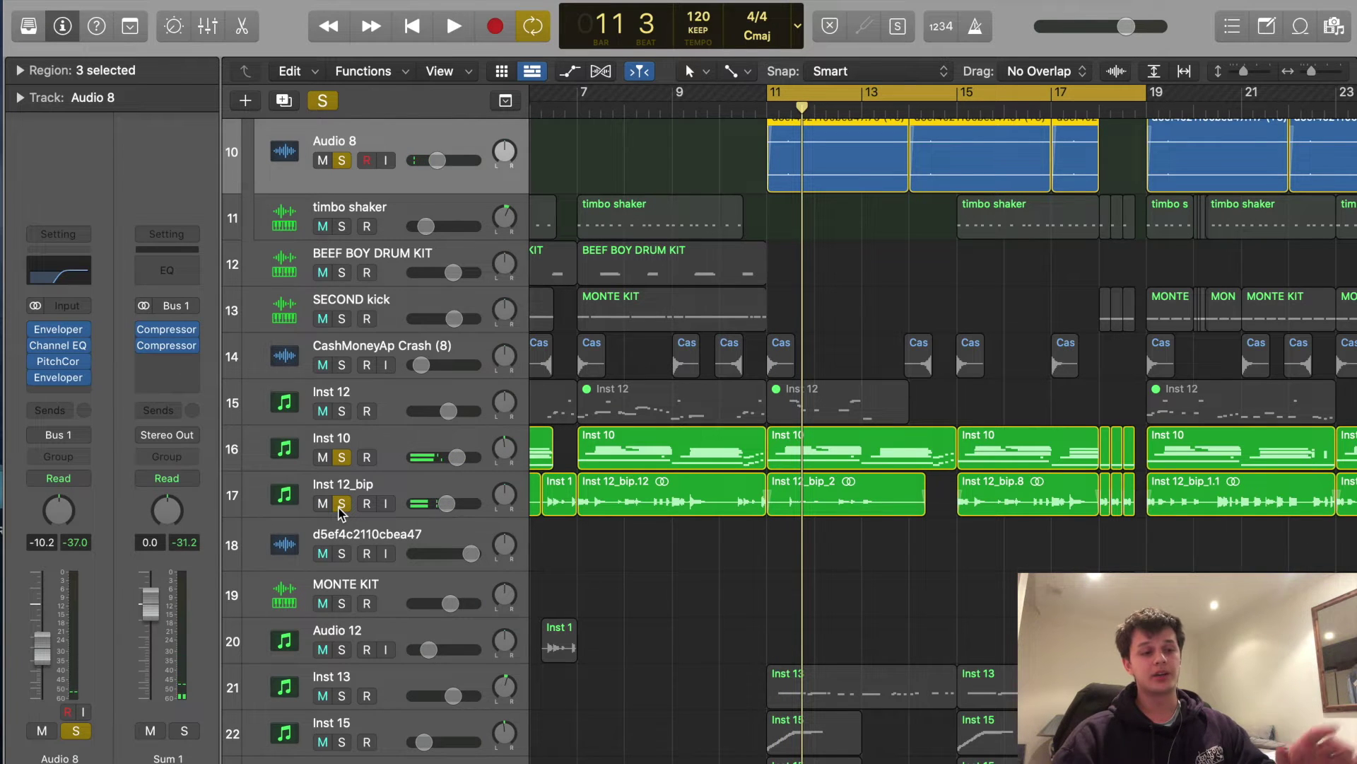
key("space")
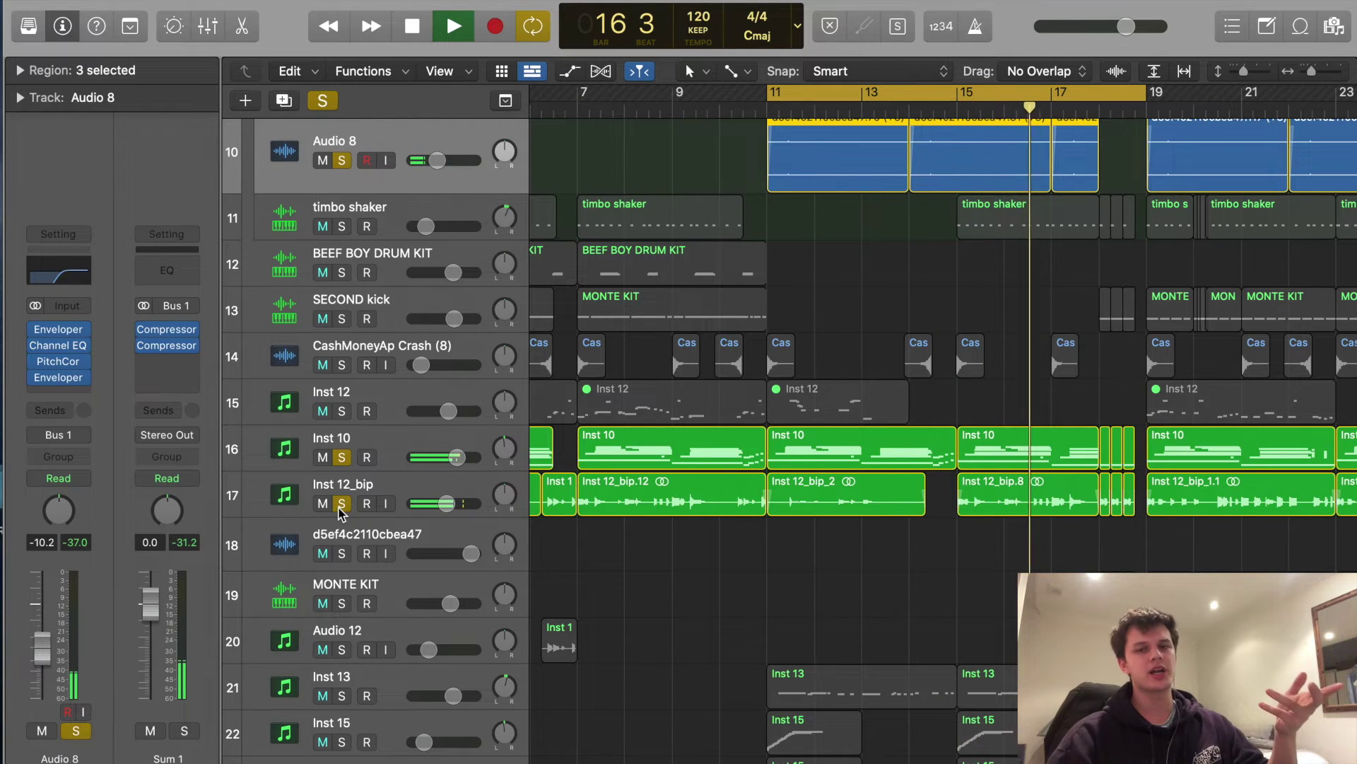
Add a solo on track 21, Inst 13, select the track, and play it with the other soloed layers before stopping.
scroll(341, 509, "down", 5)
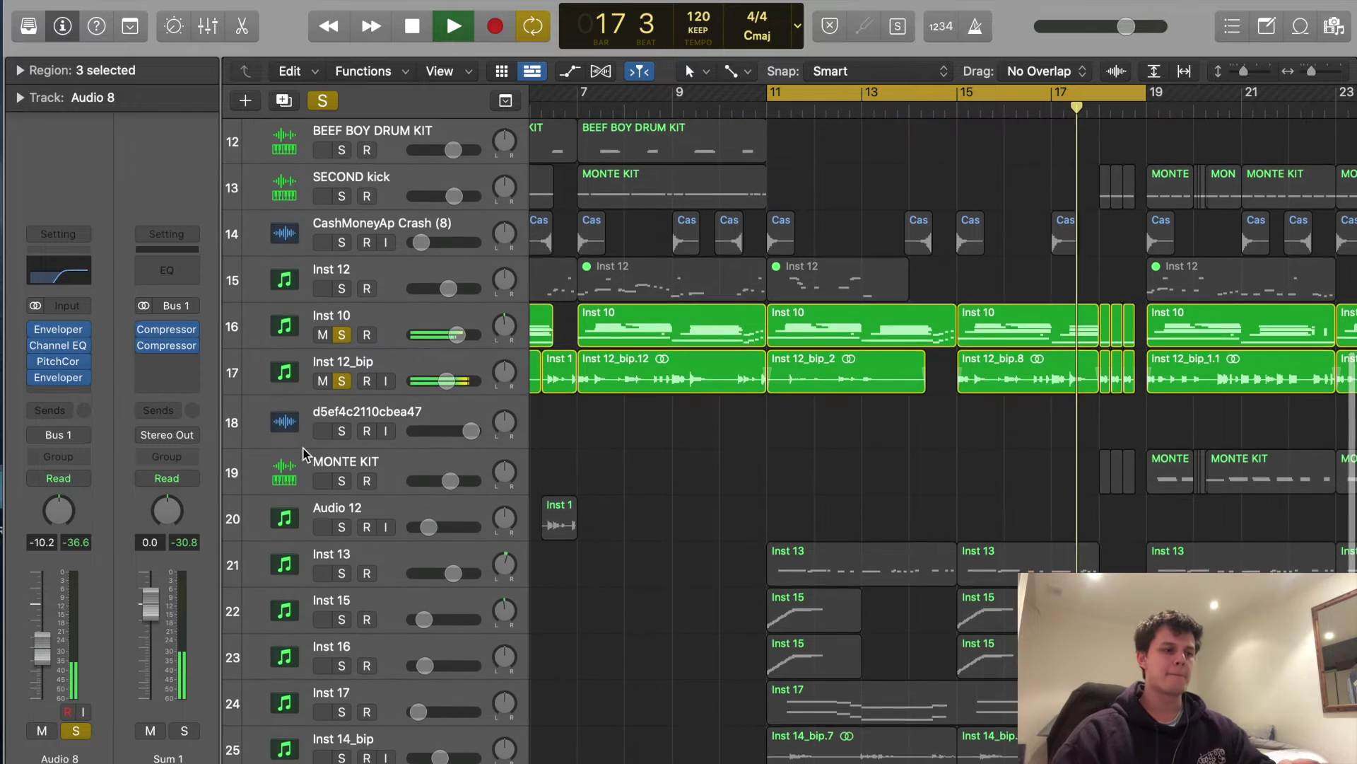
scroll(337, 484, "down", 1)
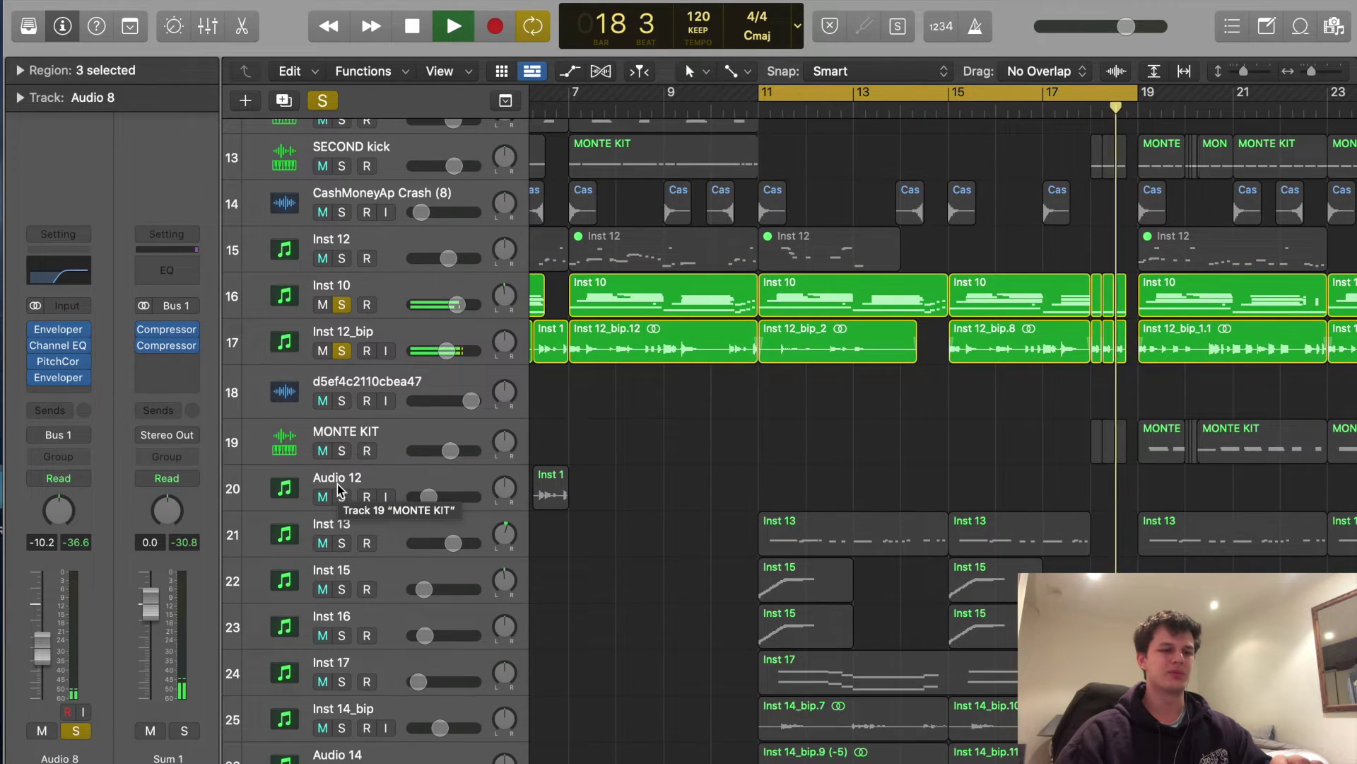
key("space")
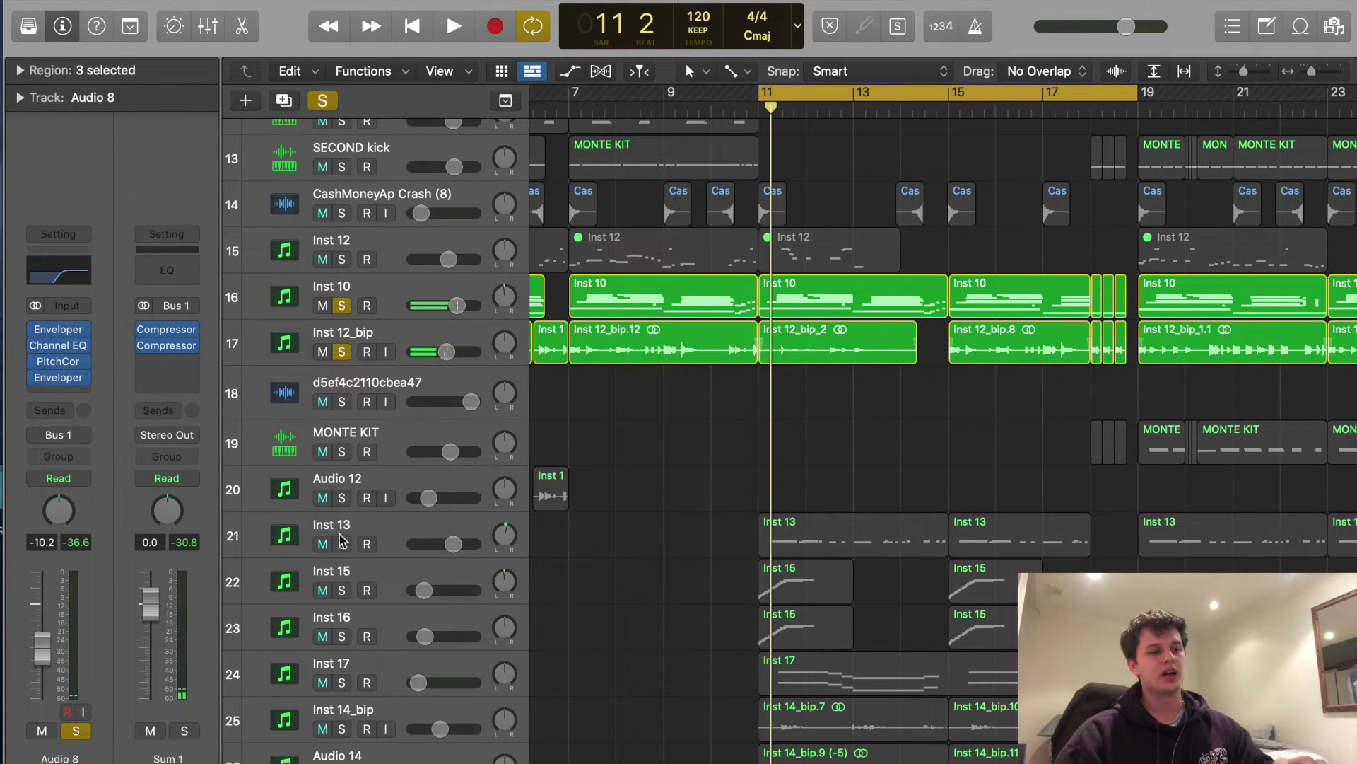
left_click(342, 543)
left_click(358, 522)
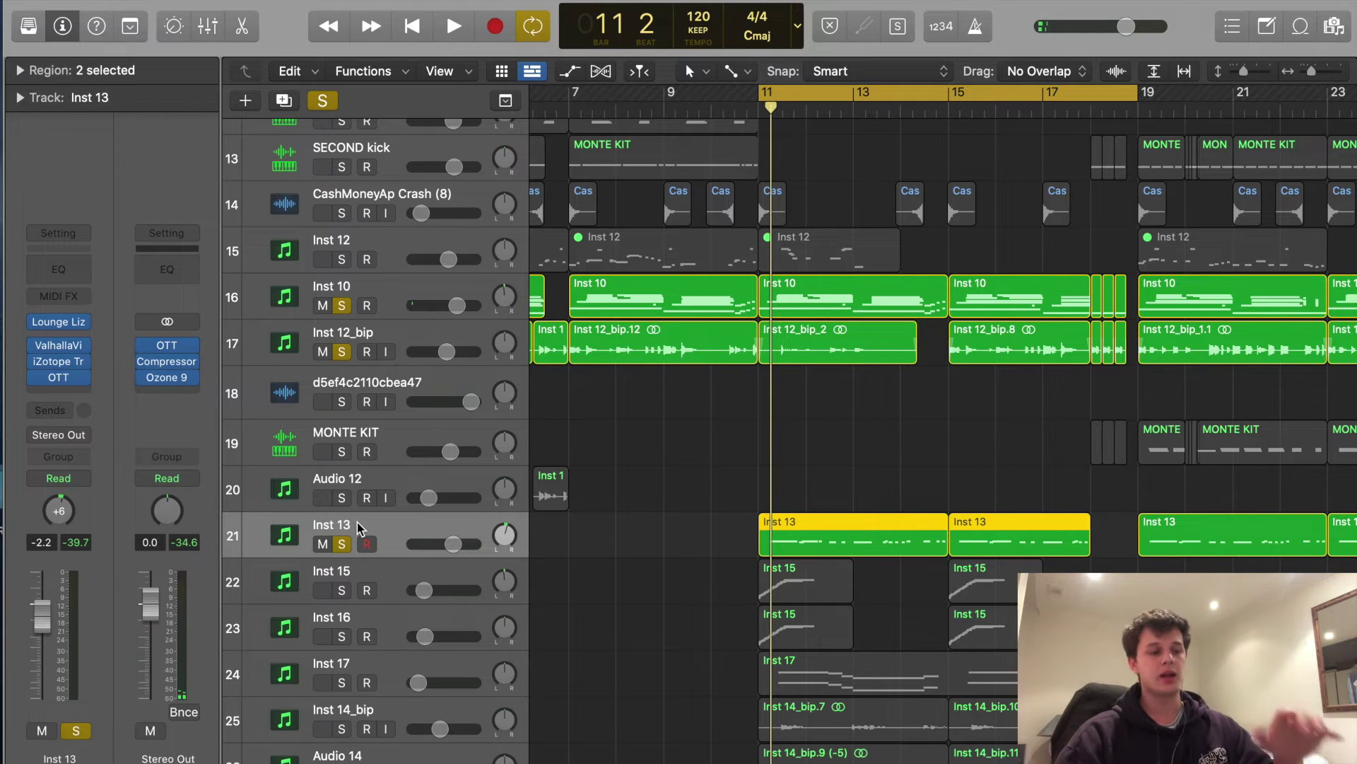
key("space")
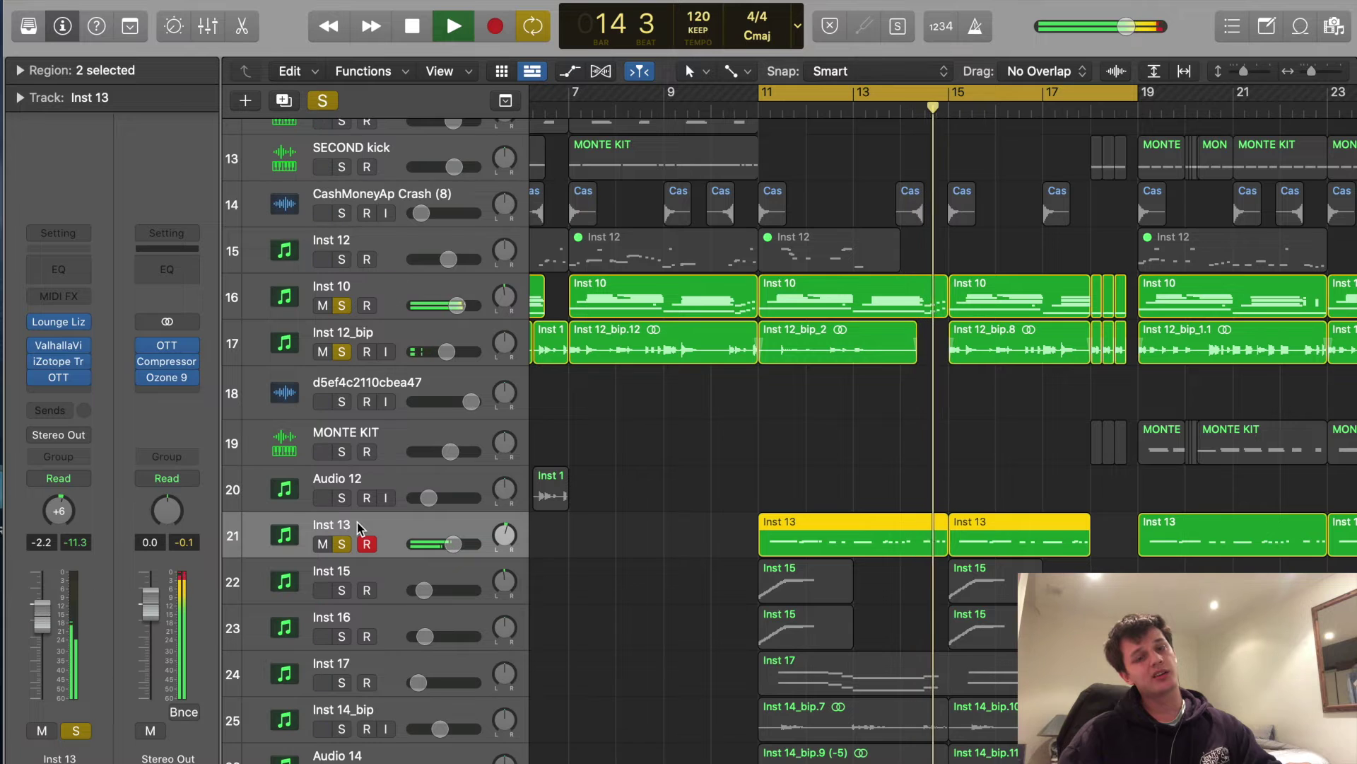
key("space")
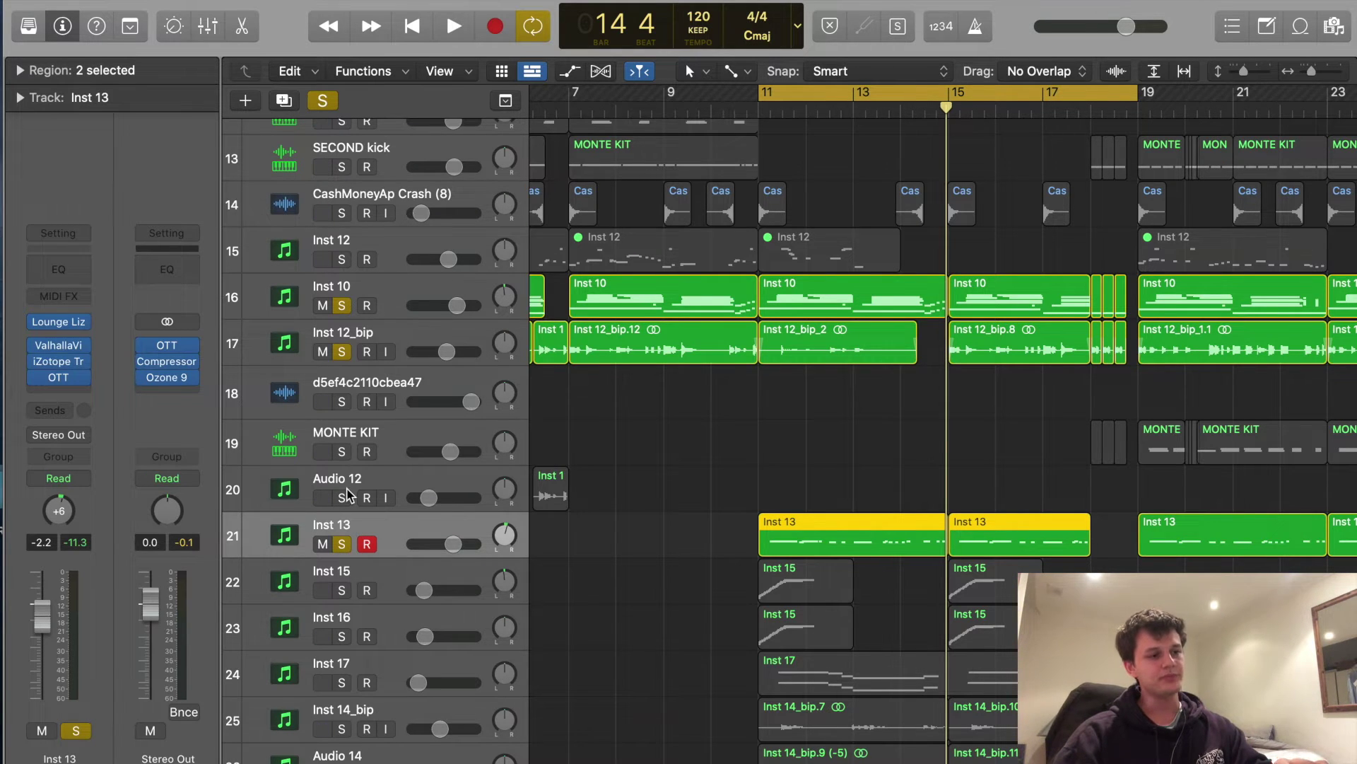
Replace the current solos with Inst 15 and Inst 16, start playback and select the Inst 15 track.
left_click(329, 110)
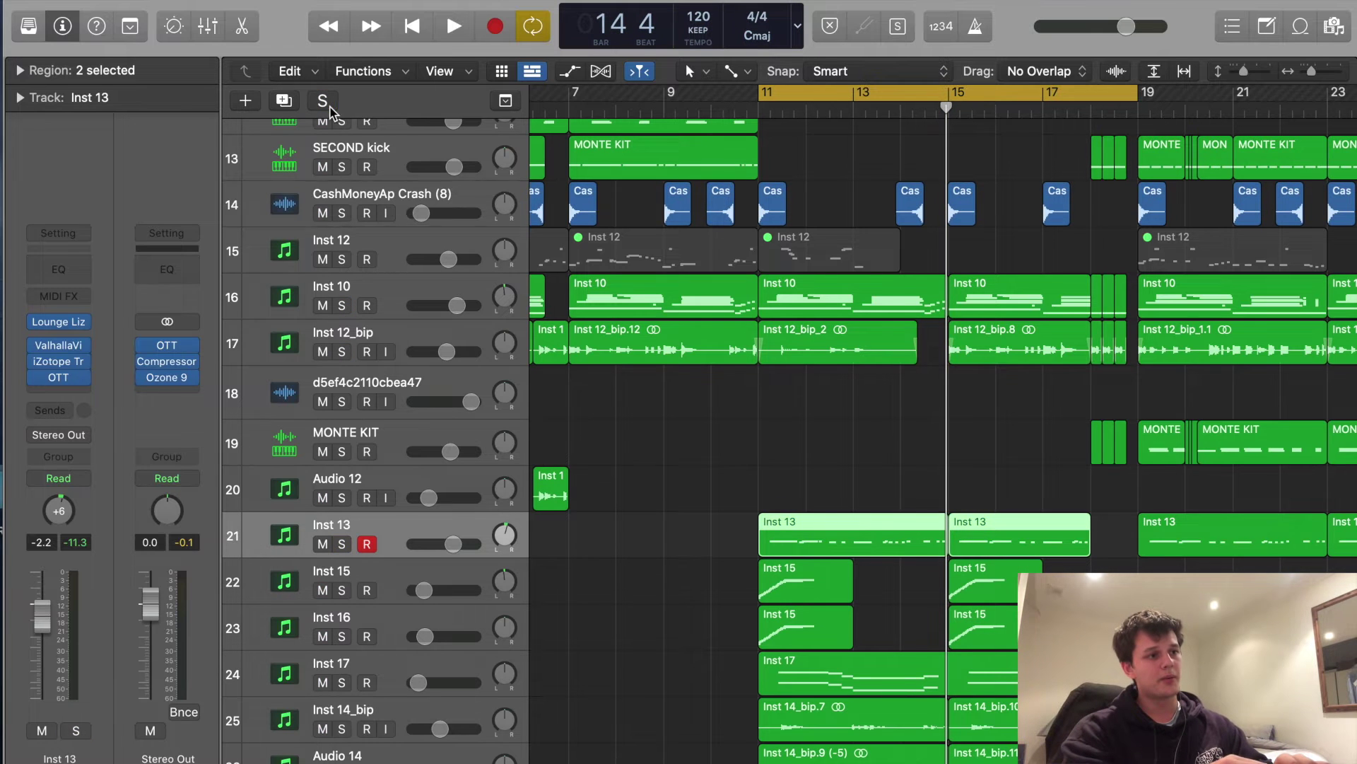
left_click_drag(336, 591, 337, 638)
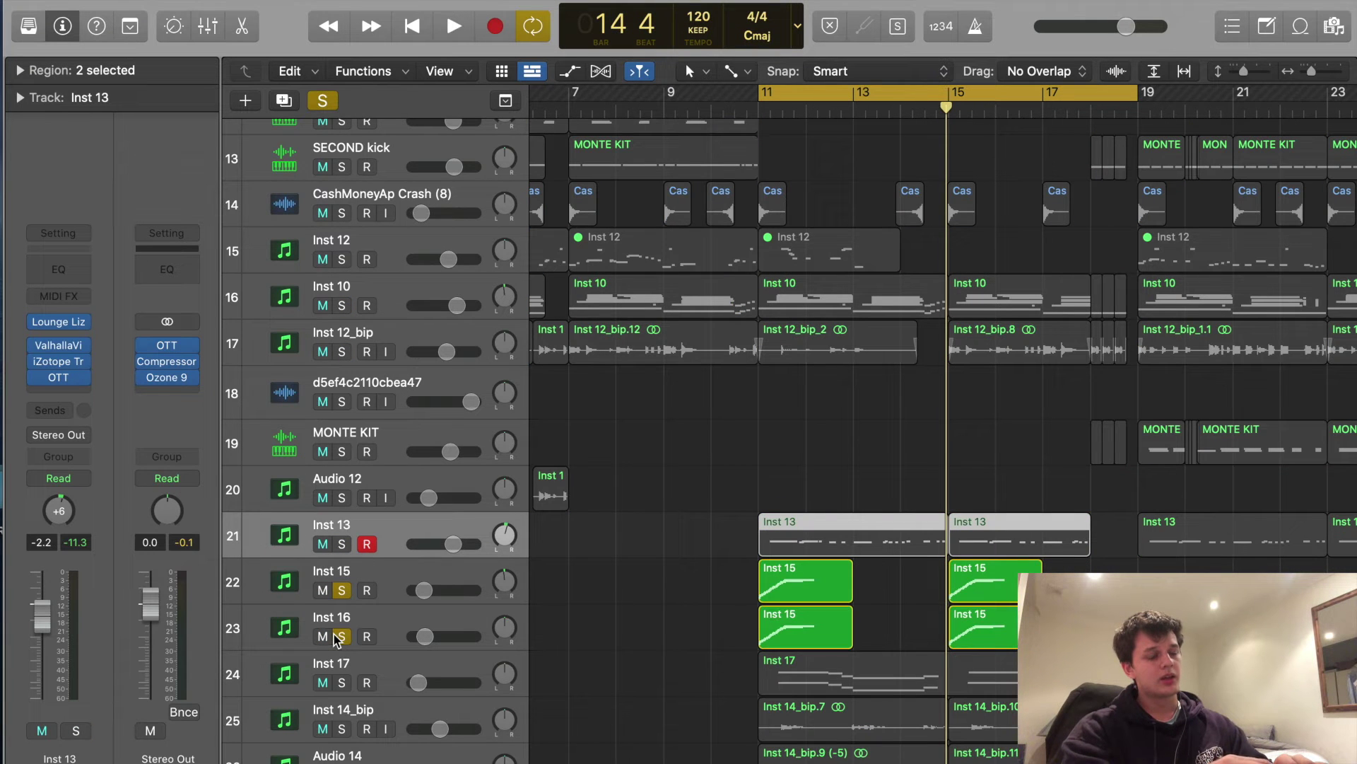
key("space")
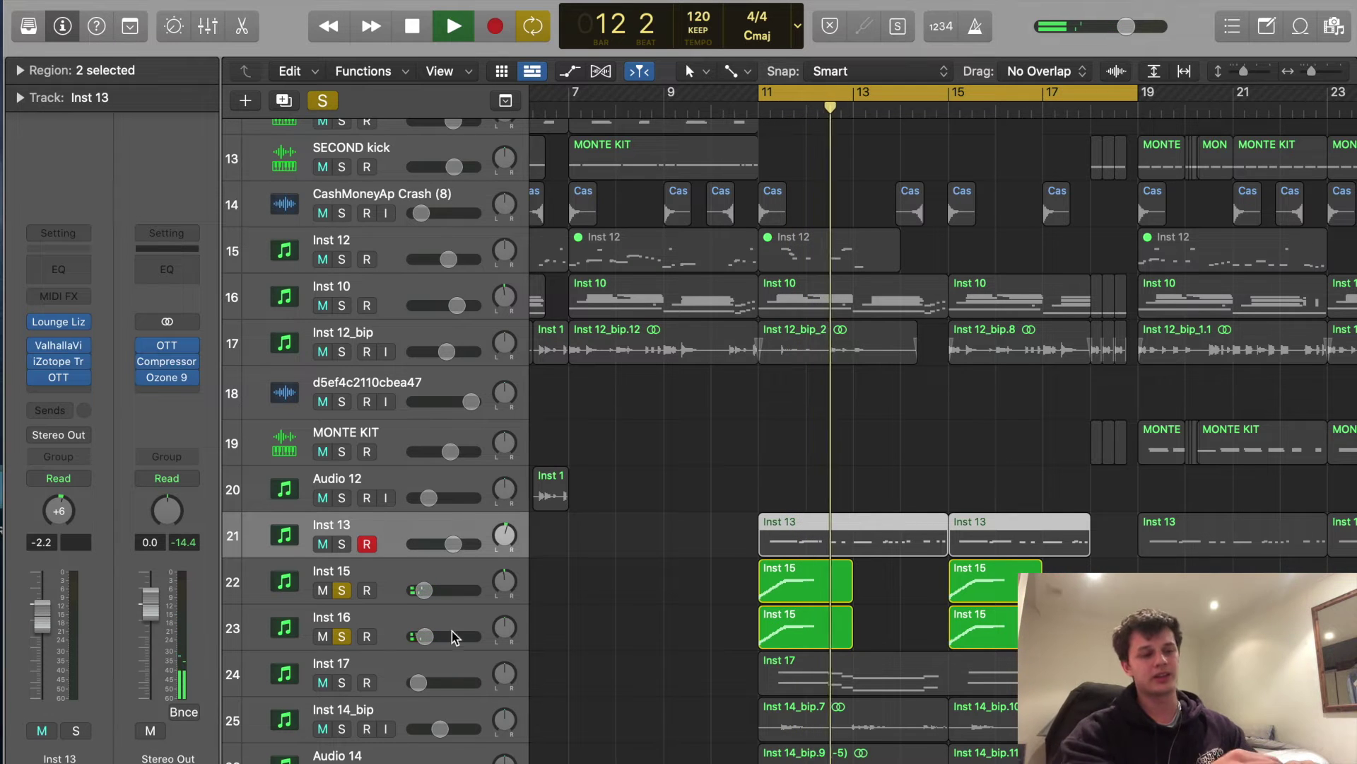
left_click(679, 610)
left_click(380, 578)
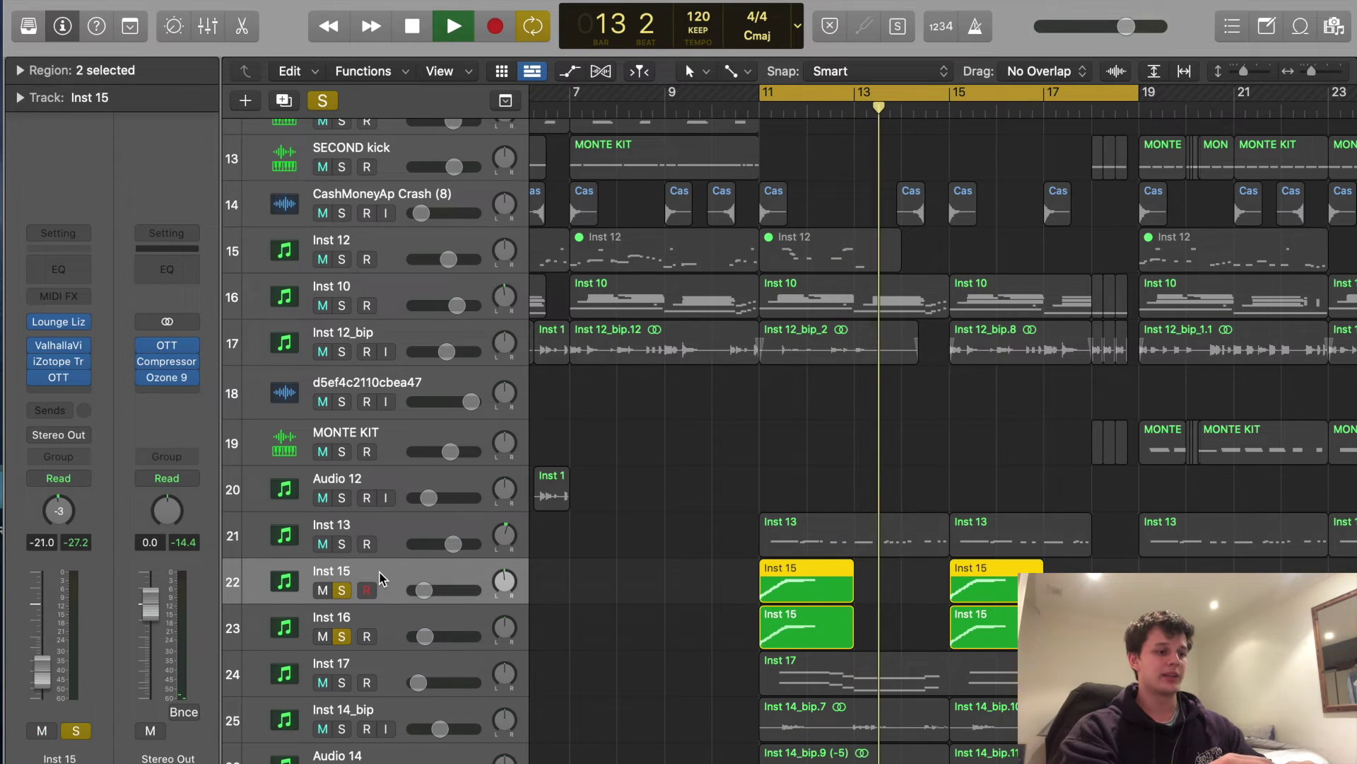
Select the Inst 16 track, stop playback and remove the solos from Inst 15 and Inst 16.
left_click(389, 626)
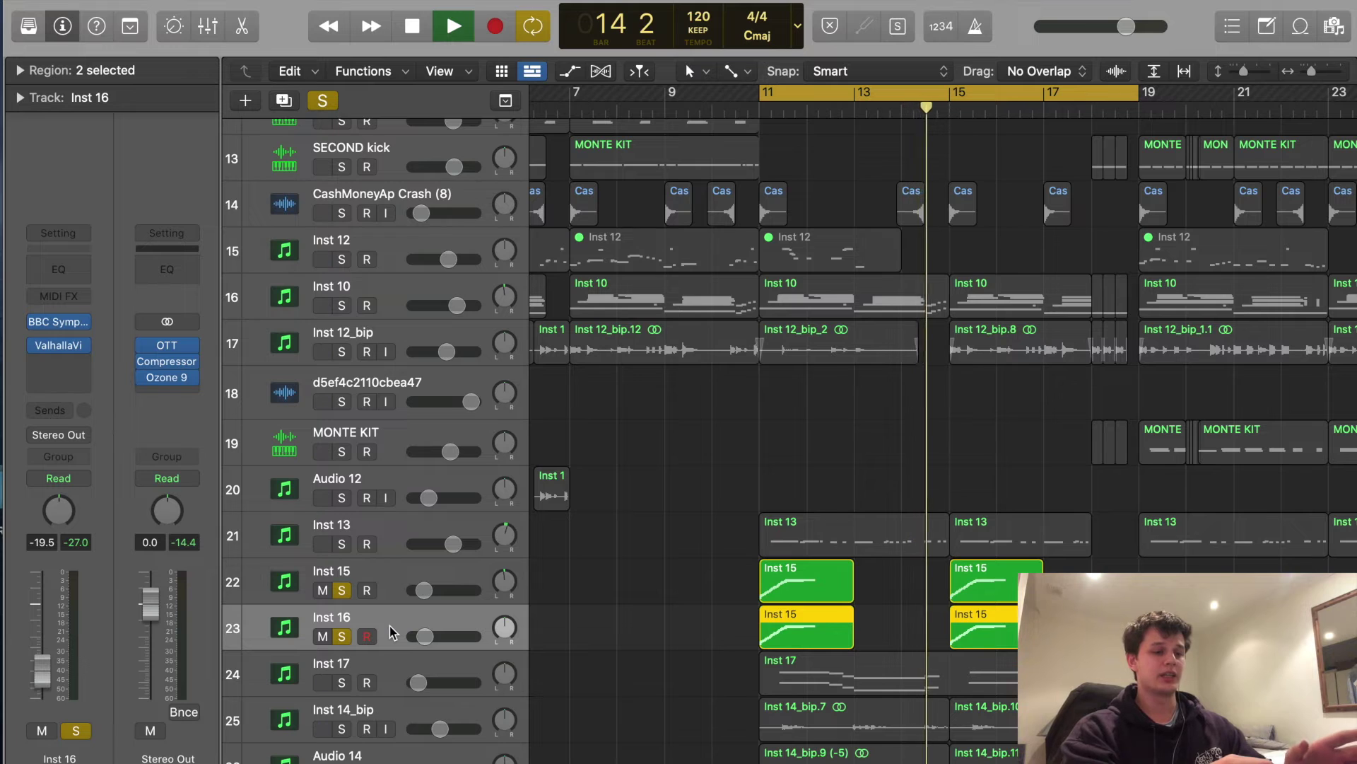
key("space")
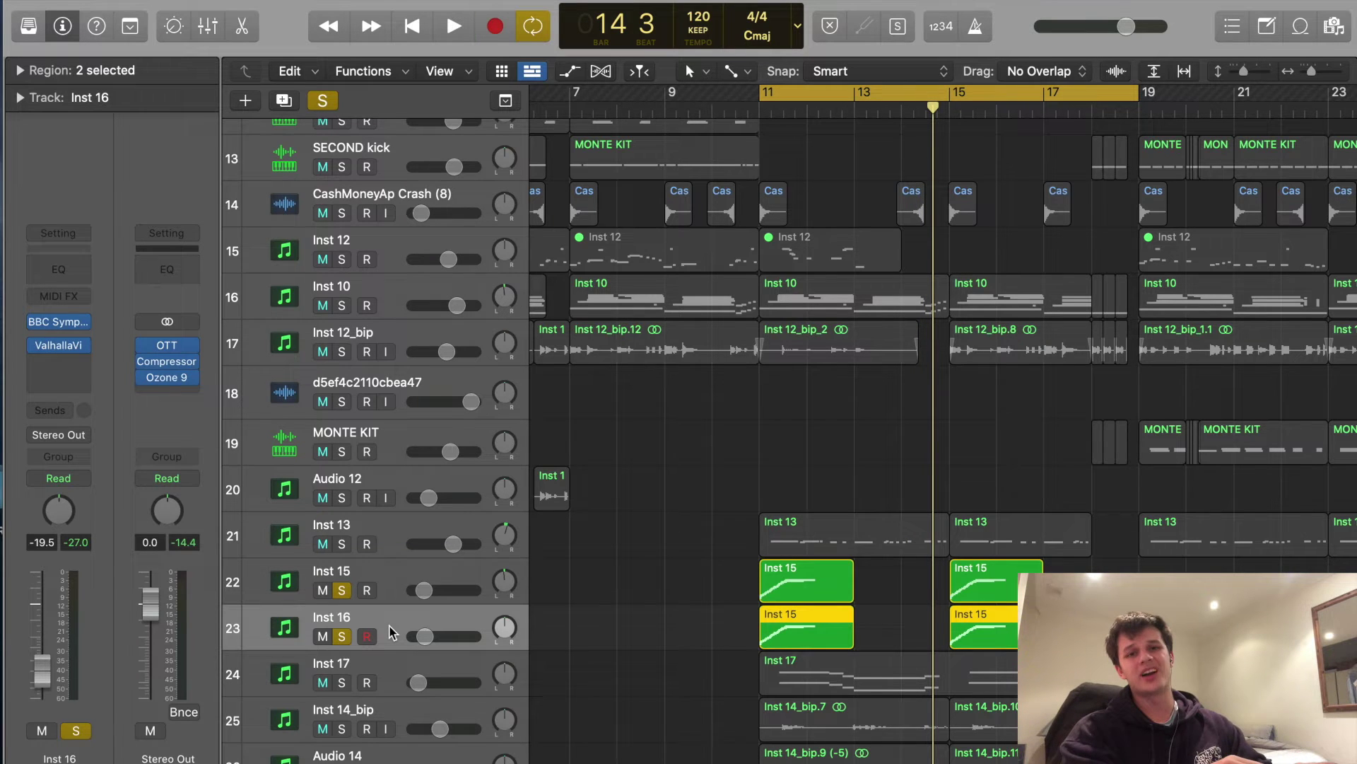
left_click(625, 575)
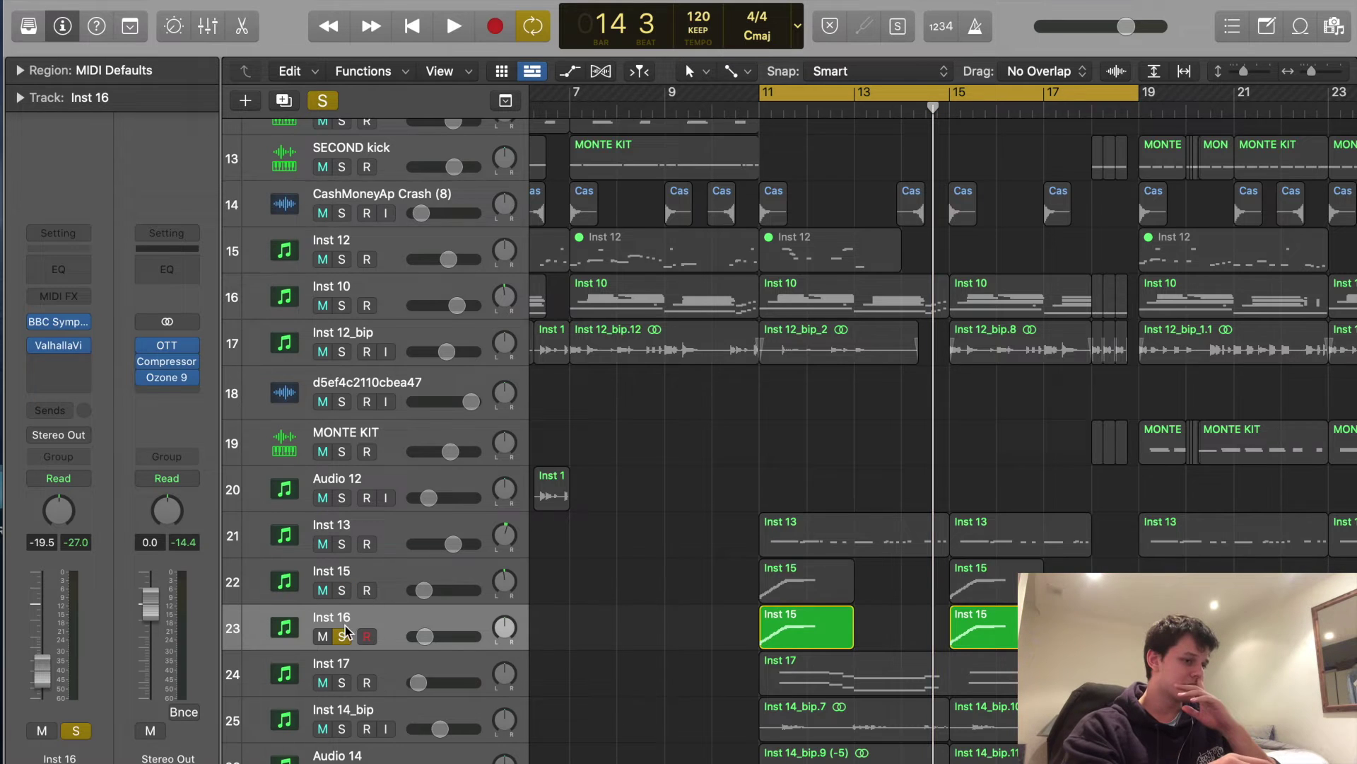
left_click(342, 591)
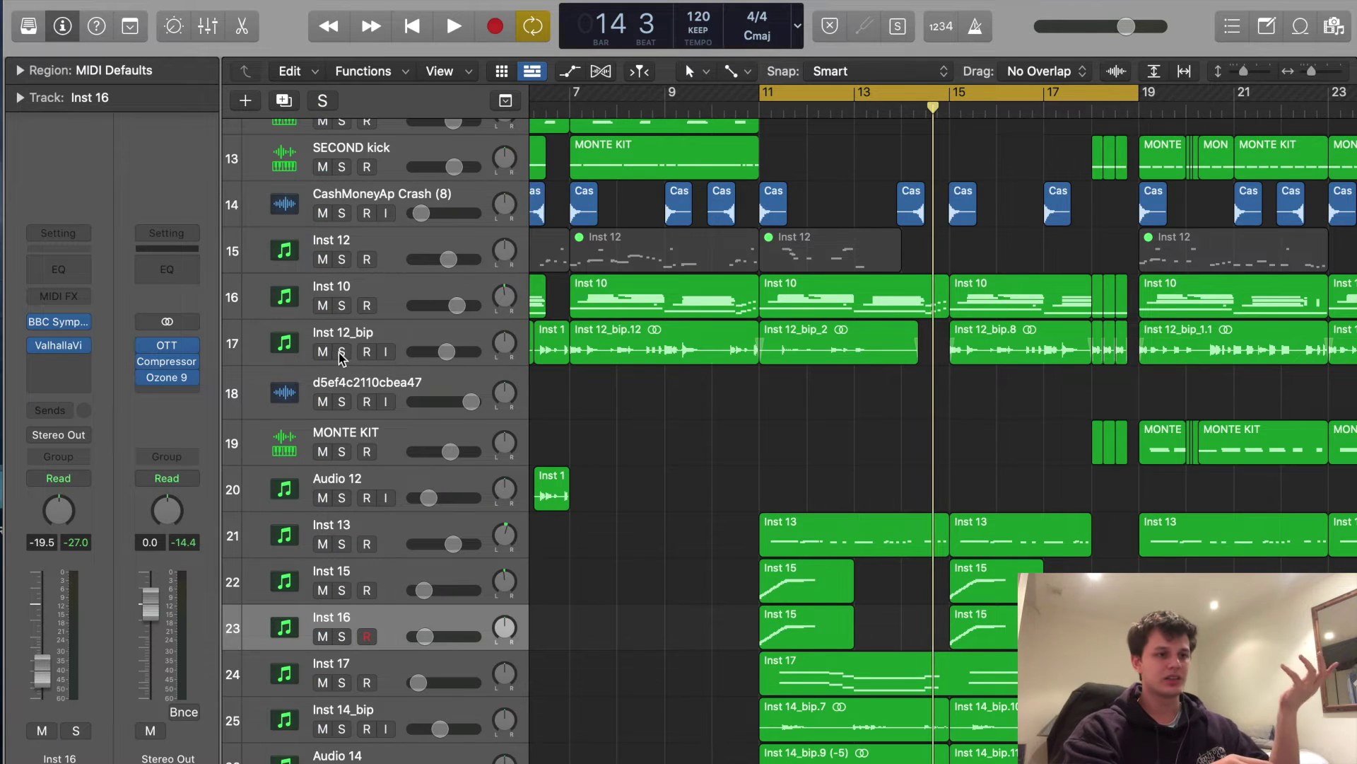
left_click(341, 352)
left_click(342, 305)
scroll(340, 173, "up", 5)
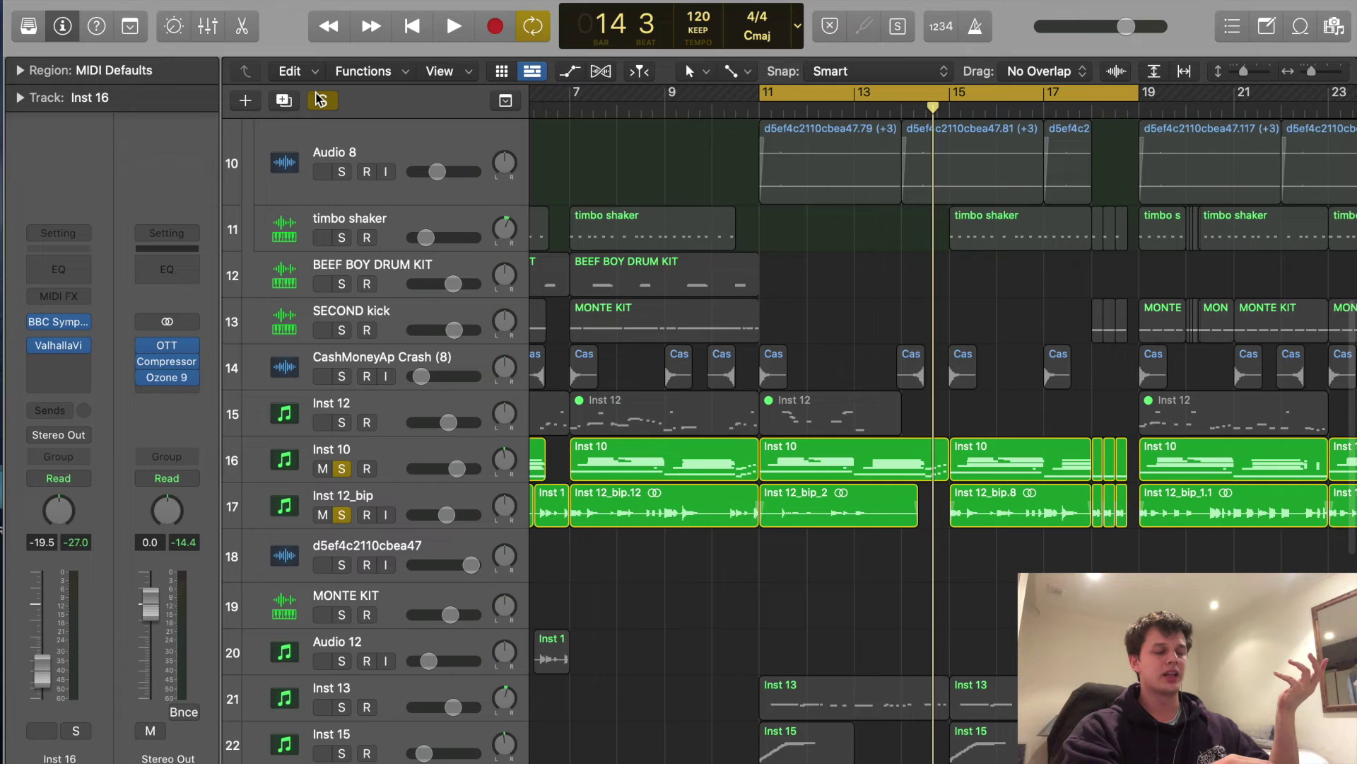
left_click(320, 99)
Solo track 24, Inst 17, play it from bar 11 and select the track.
scroll(389, 383, "down", 5)
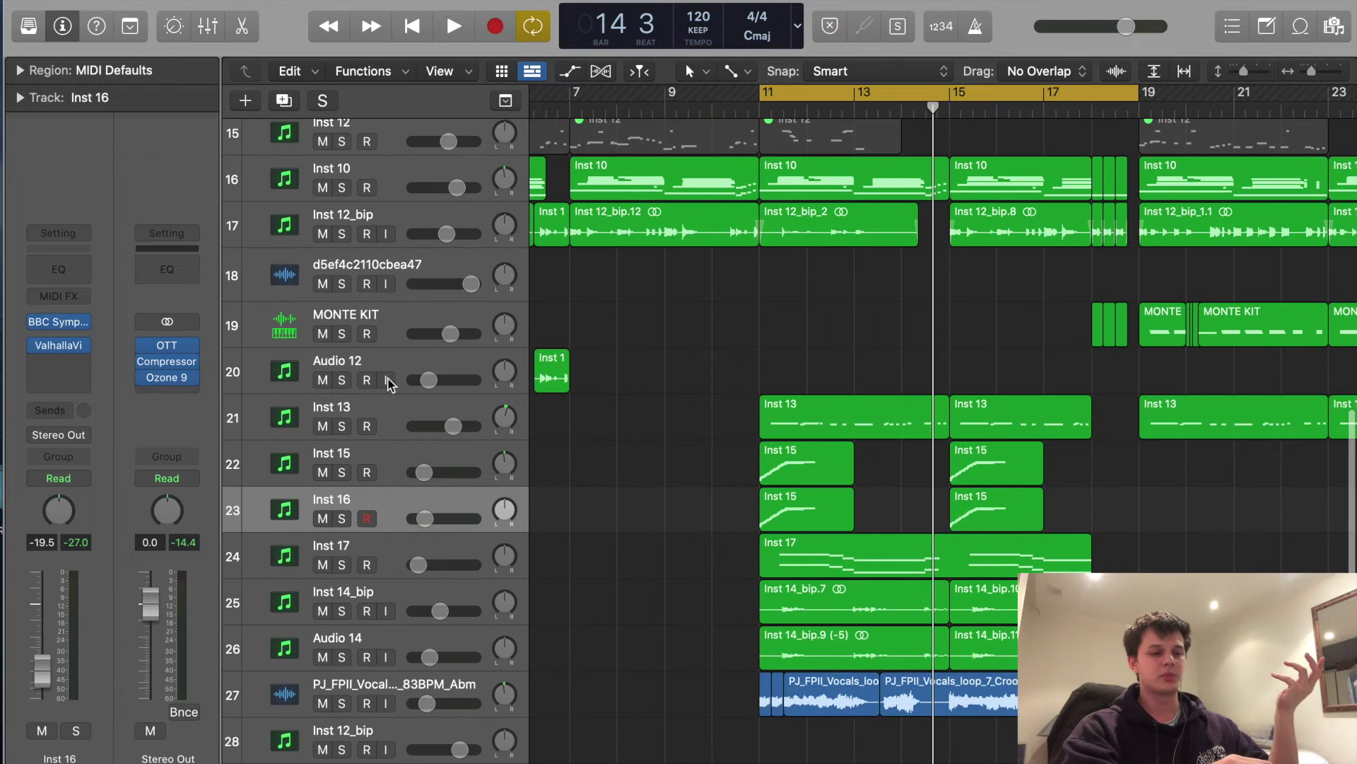
left_click(334, 565)
key("space")
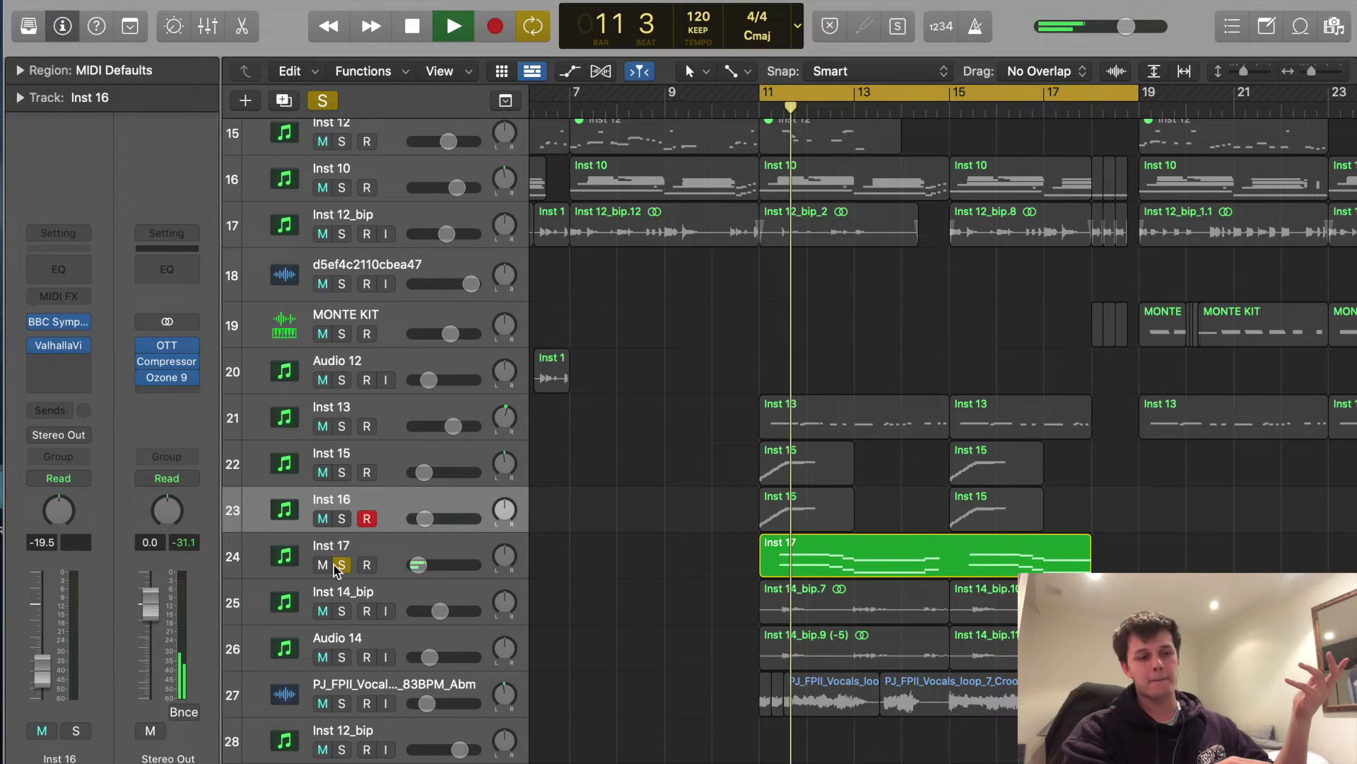
left_click(304, 555)
Open Inst 17's BBC Symphony Orchestra instrument to view its sound, and close it again.
mouse_move(51, 319)
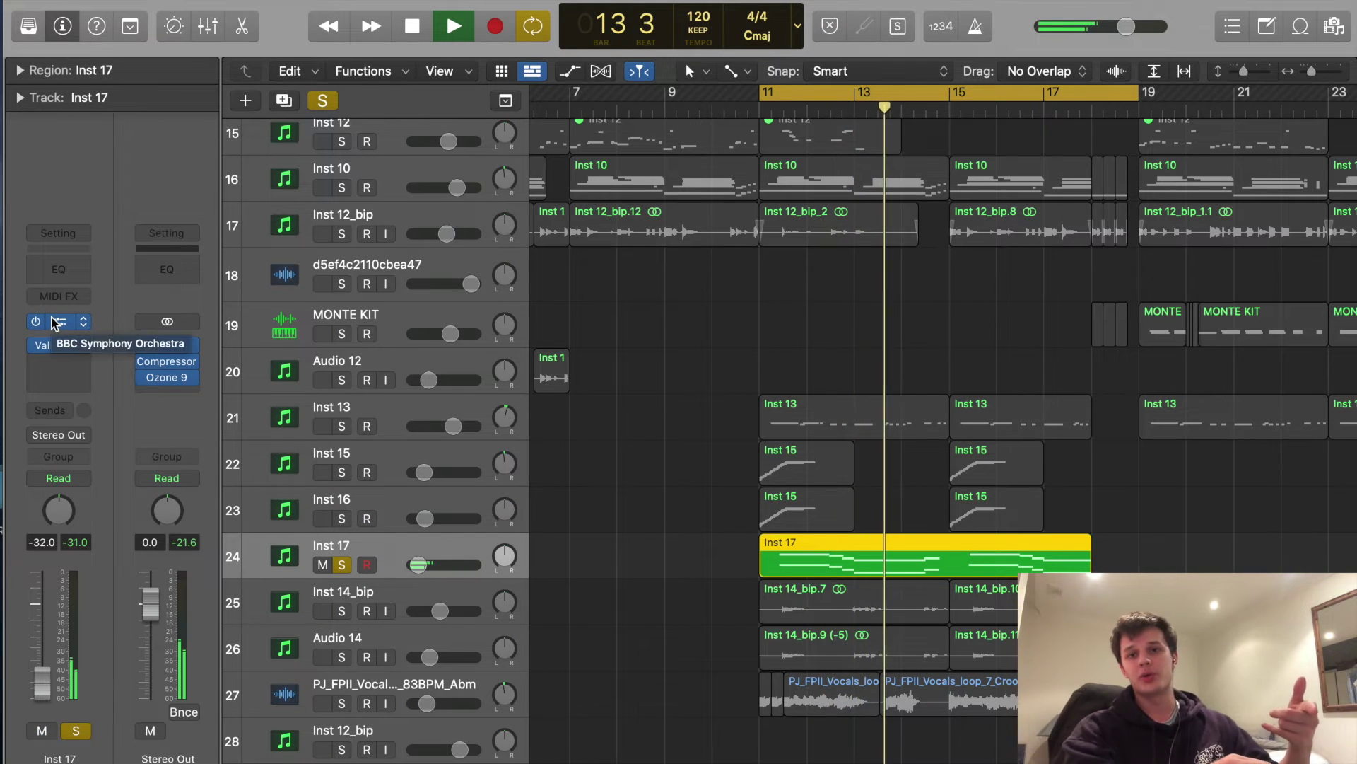
left_click(55, 323)
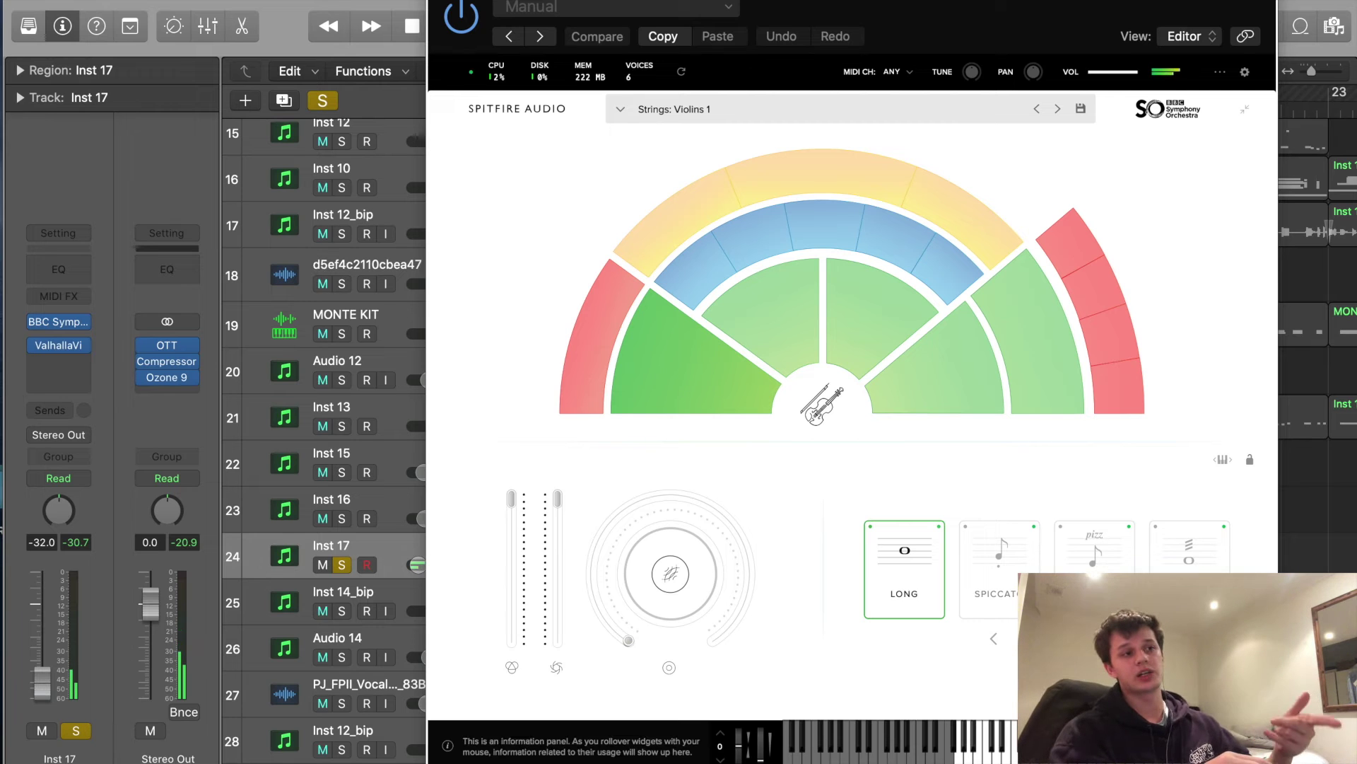
key("super+w")
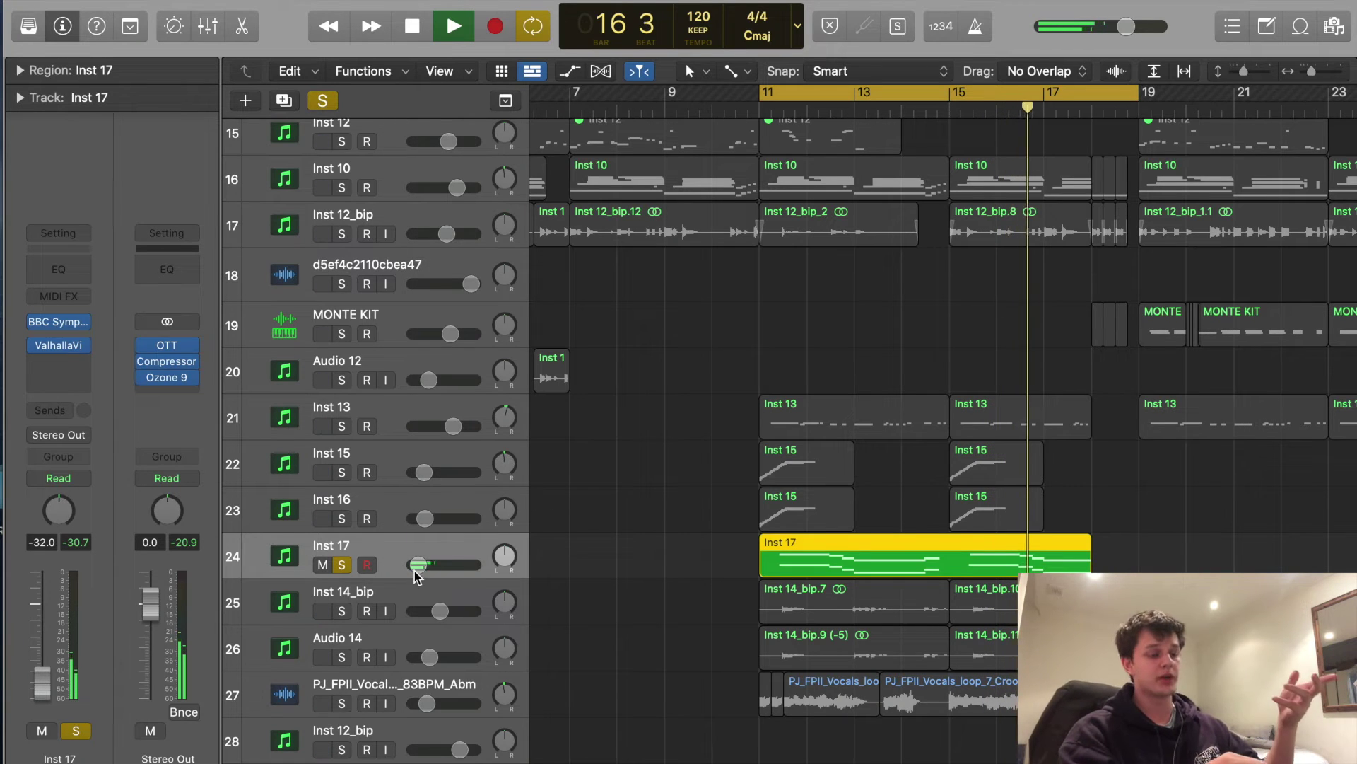
Replace the Inst 17 solo with solos on Inst 14_bip and Audio 14 while the section plays.
left_click(342, 567)
left_click(342, 611)
left_click(343, 657)
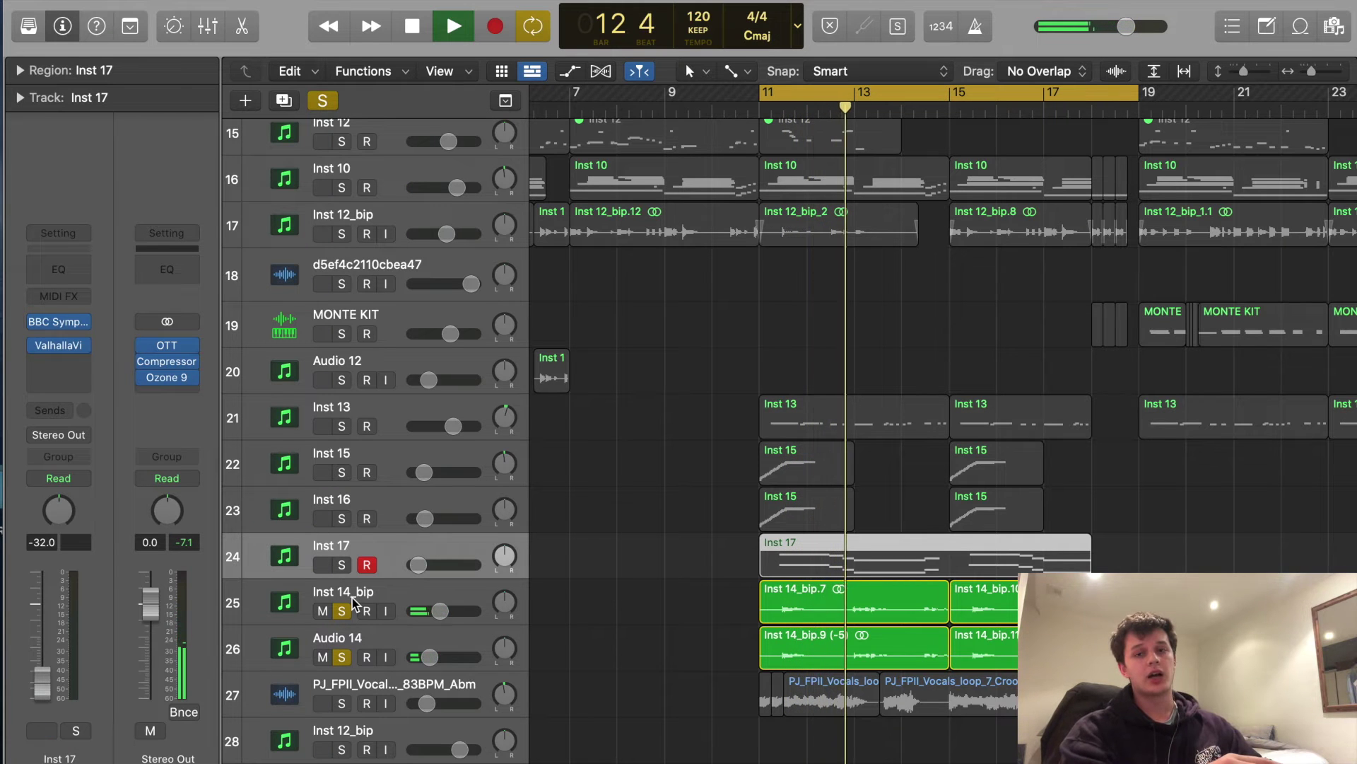
Clear the Inst 14_bip and Audio 14 solos and play the section with all its layers before stopping.
left_click(342, 611)
left_click(342, 656)
key("space")
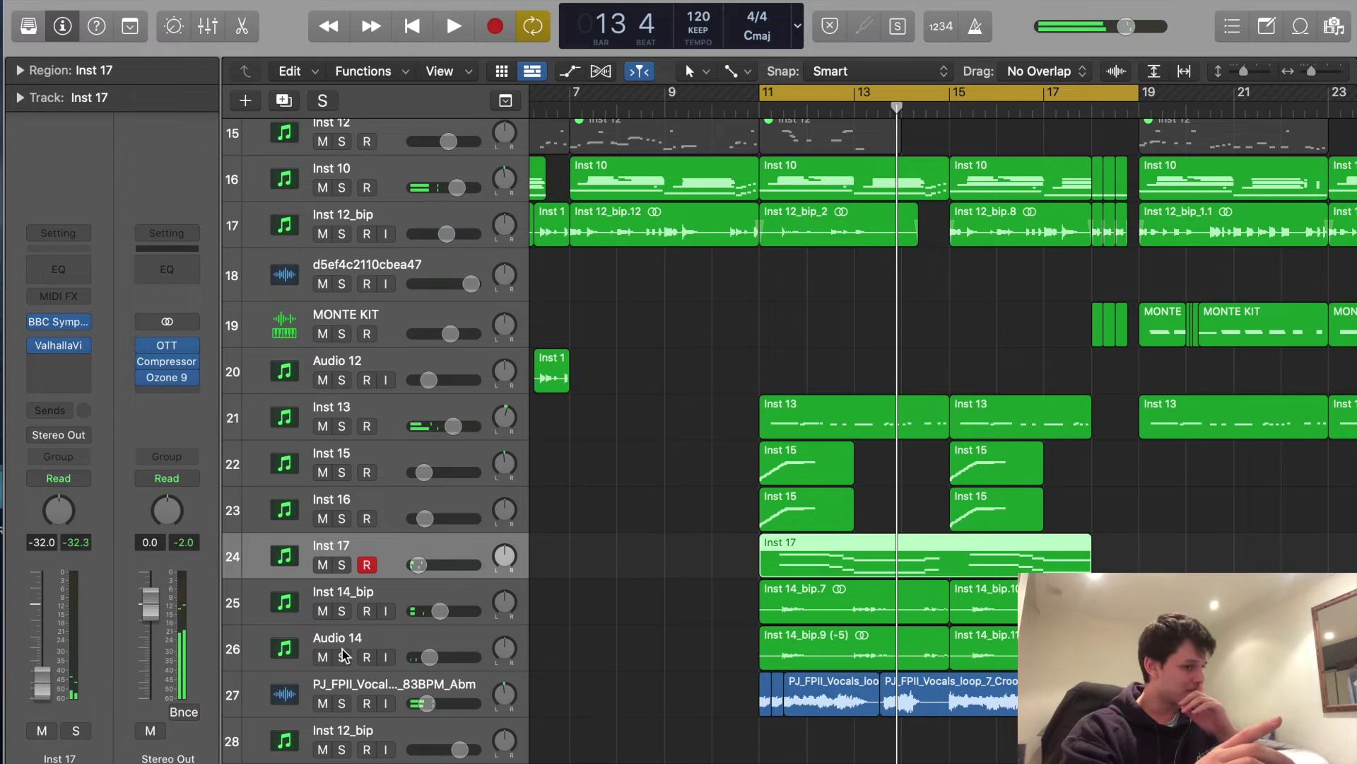
key("space")
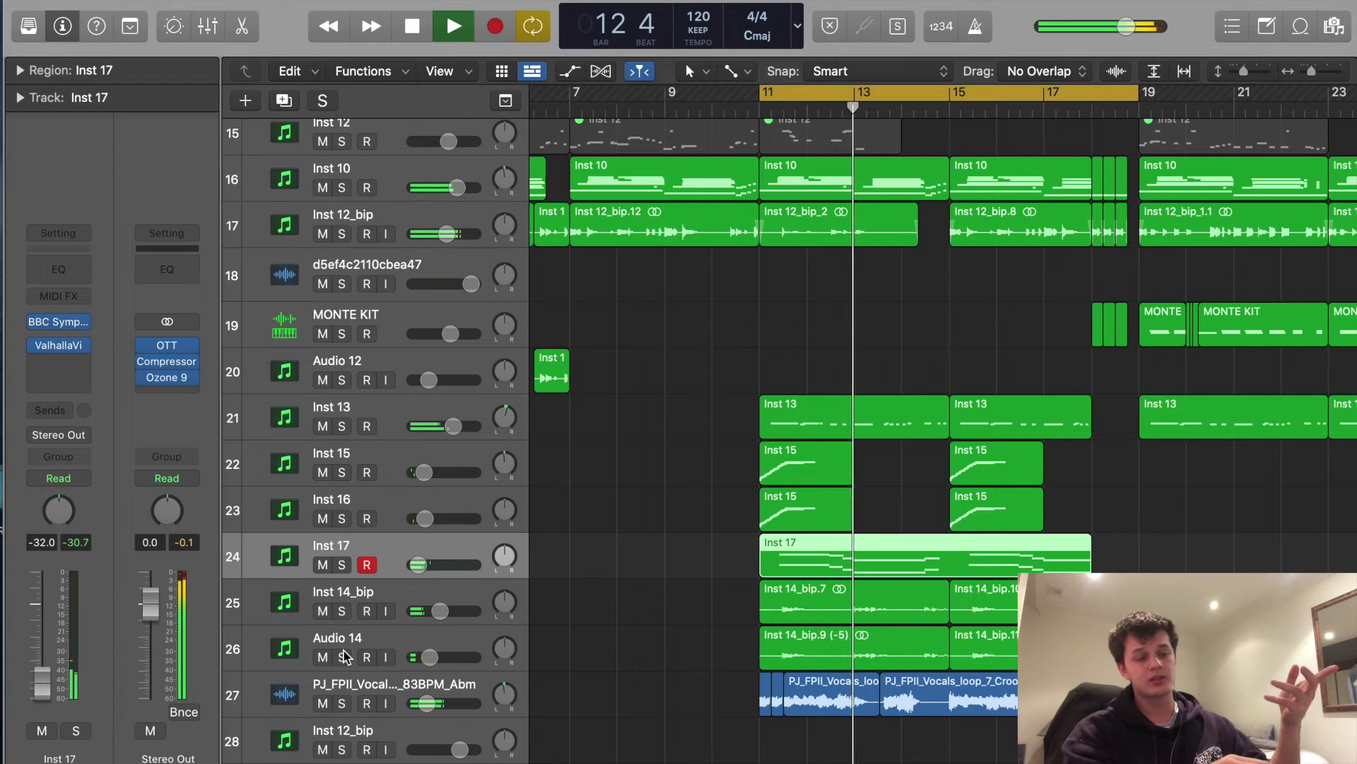
key("space")
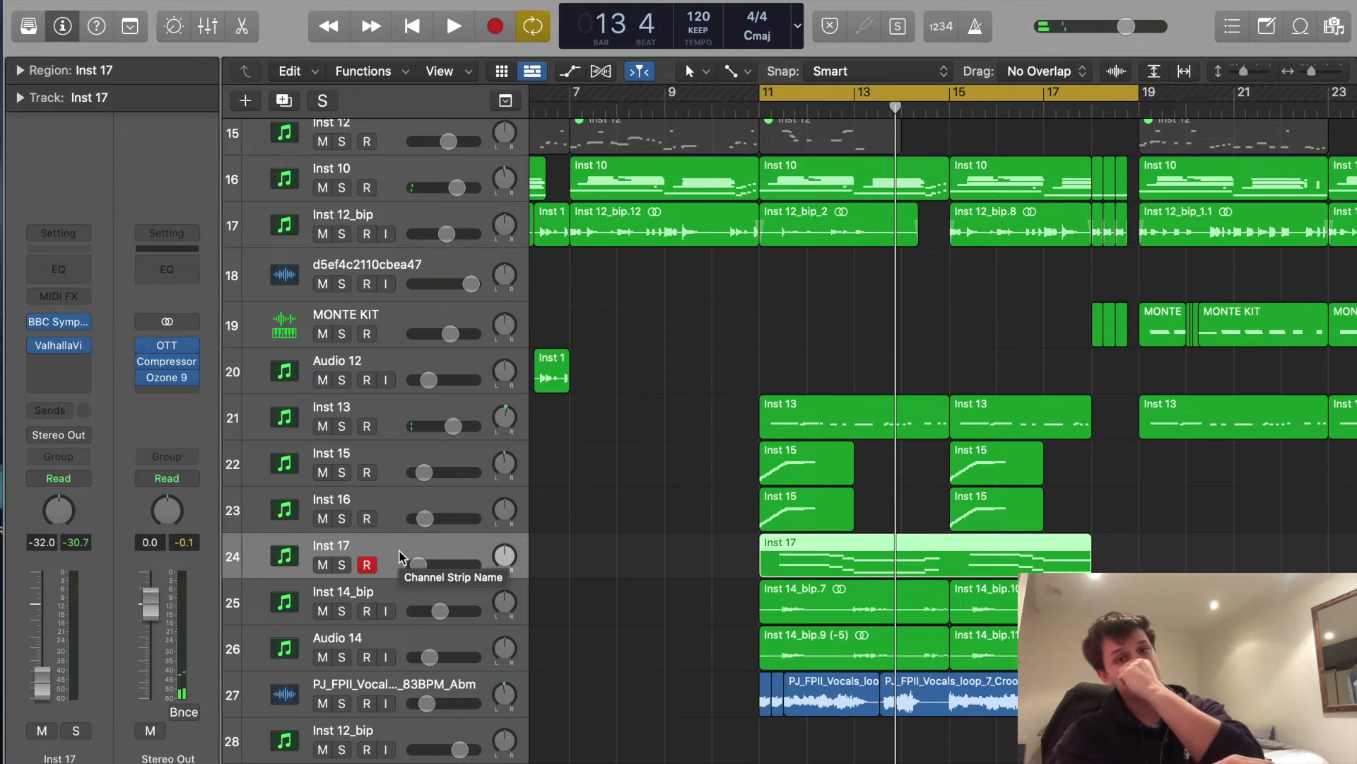
Select the Inst 14_bip track, solo the vocal loop on track 27 and play it from bar 11.
left_click(397, 597)
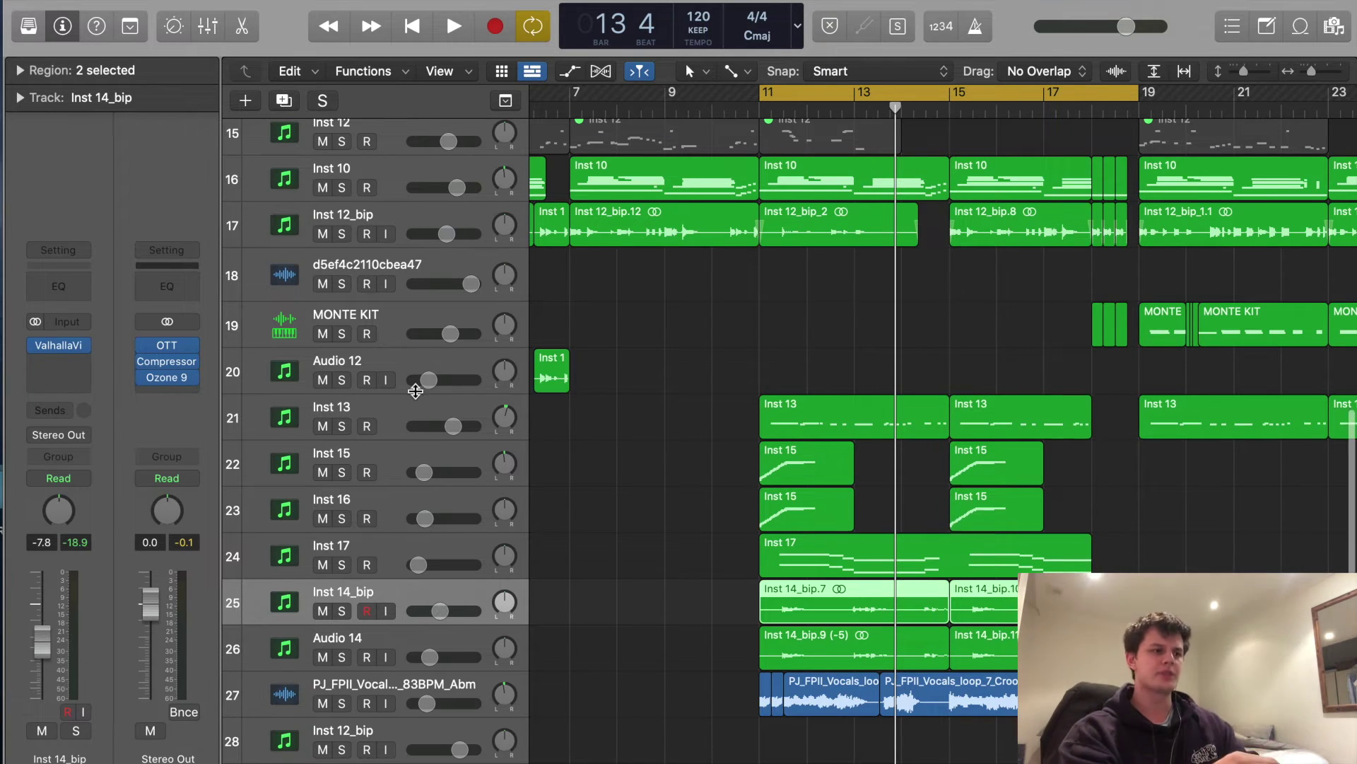
scroll(415, 391, "down", 5)
scroll(415, 391, "down", 2)
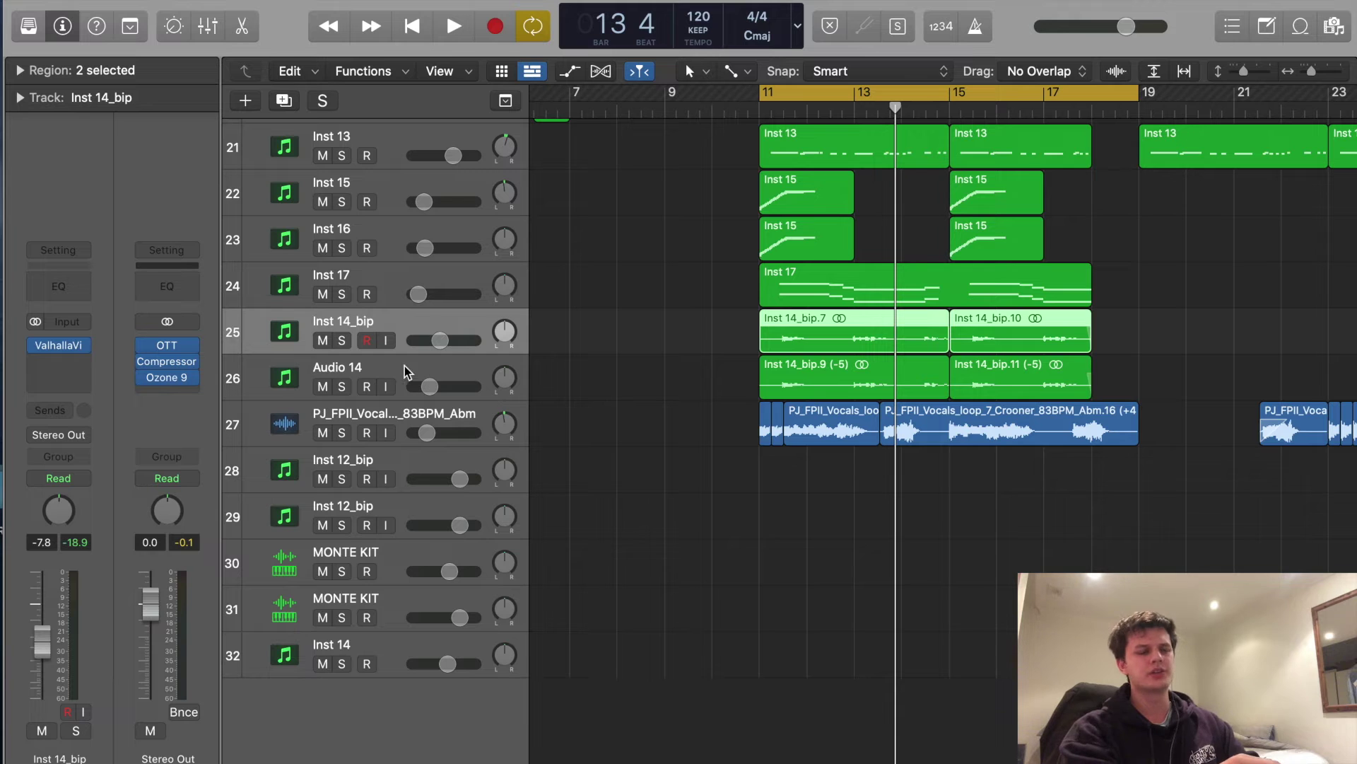
left_click(344, 433)
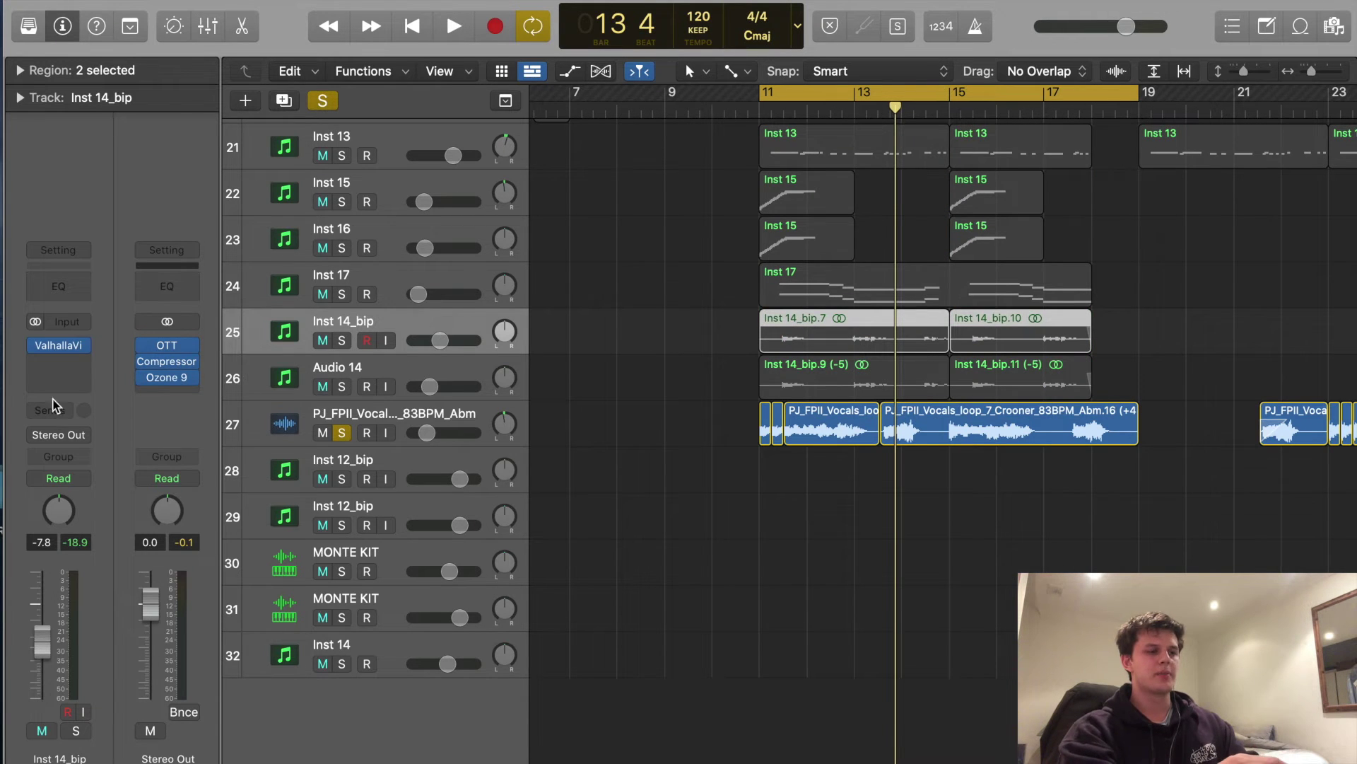
scroll(820, 396, "right", 2)
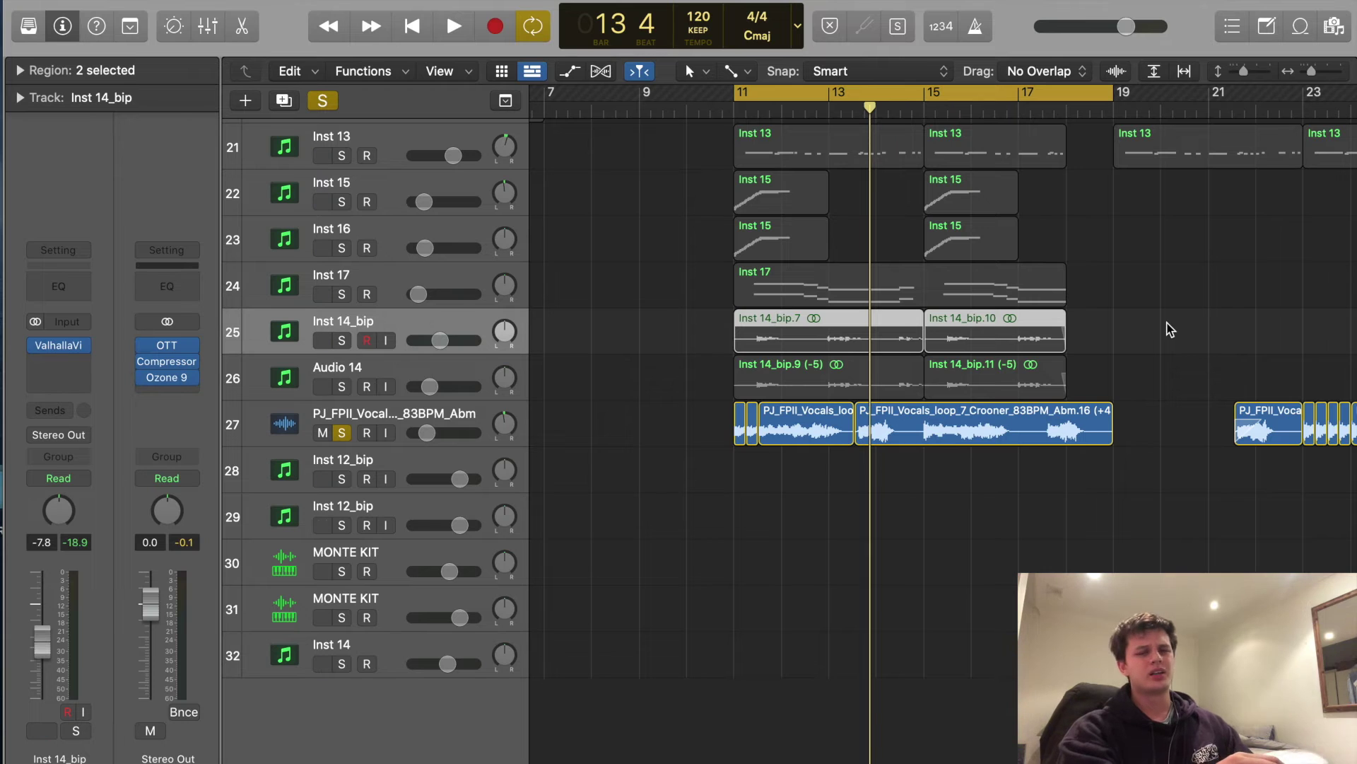
key("space")
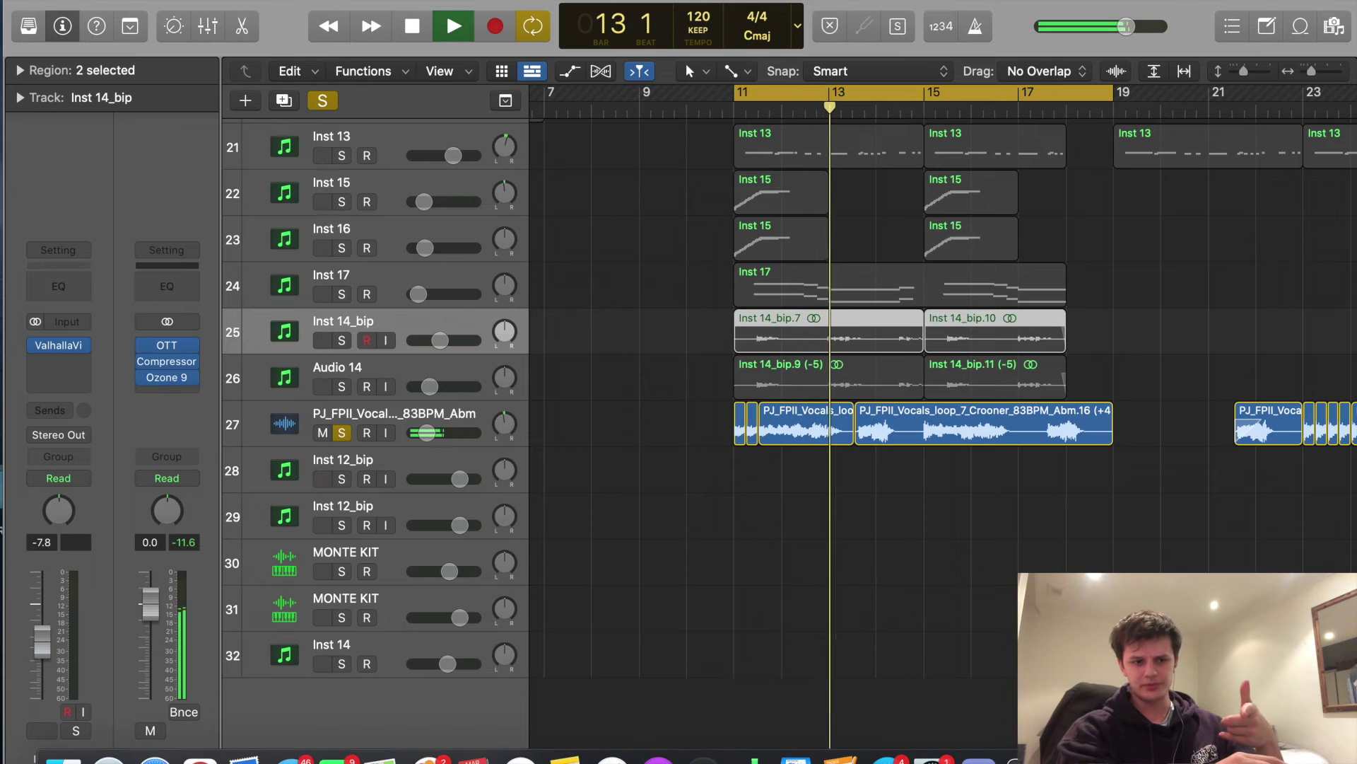
Turn off cycle mode and clear the vocal loop's solo while playback continues.
scroll(985, 617, "up", 3)
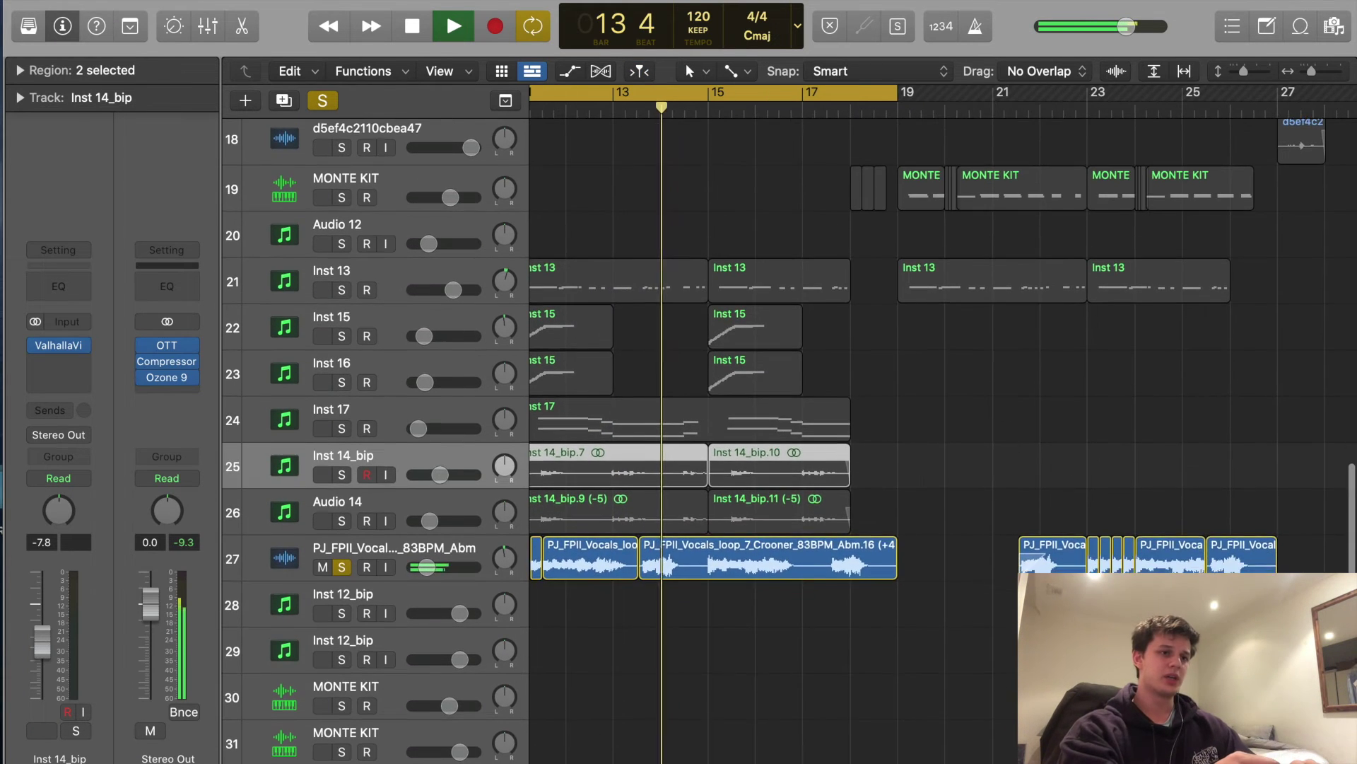
scroll(864, 533, "up", 5)
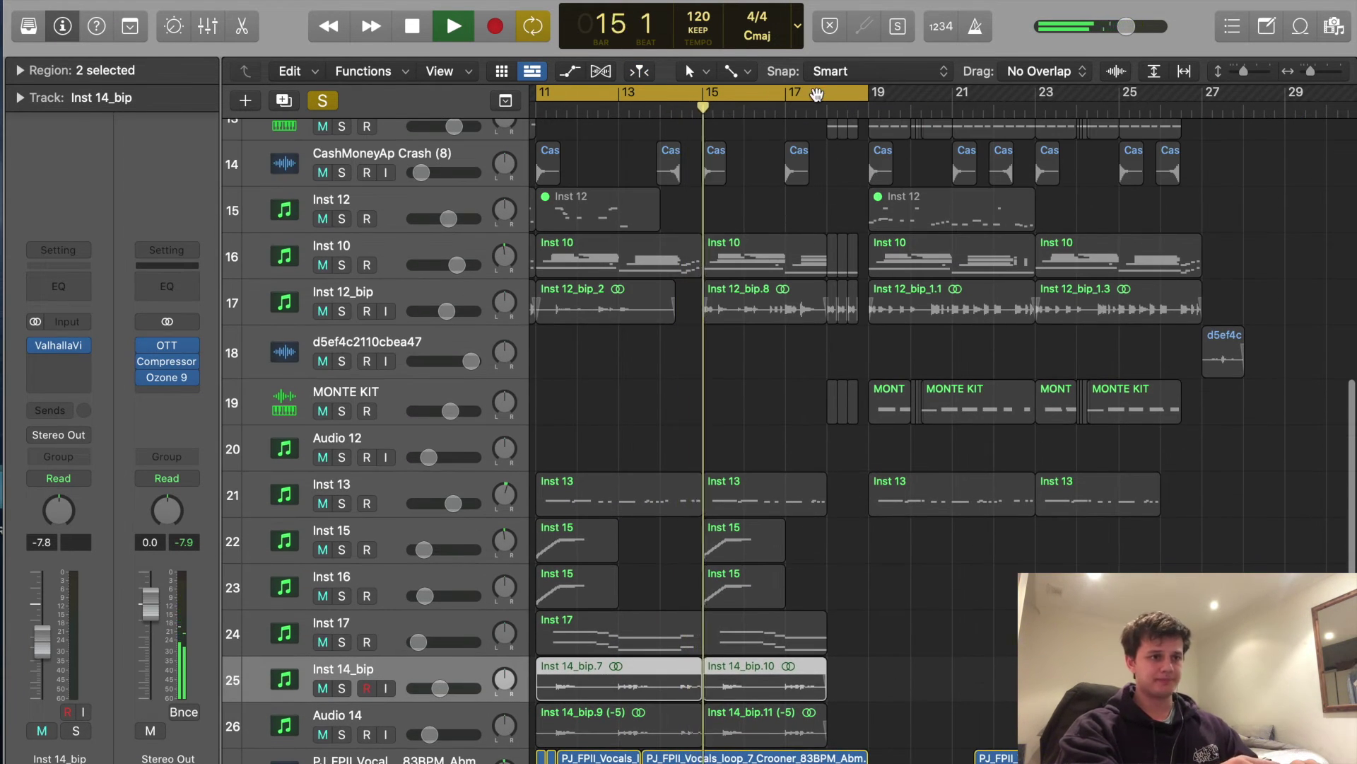
key("c")
key("ctrl+s")
Play all tracks through the break at bar 18, following the regions, and stop just before bar 19.
scroll(675, 221, "up", 2)
scroll(675, 221, "right", 6)
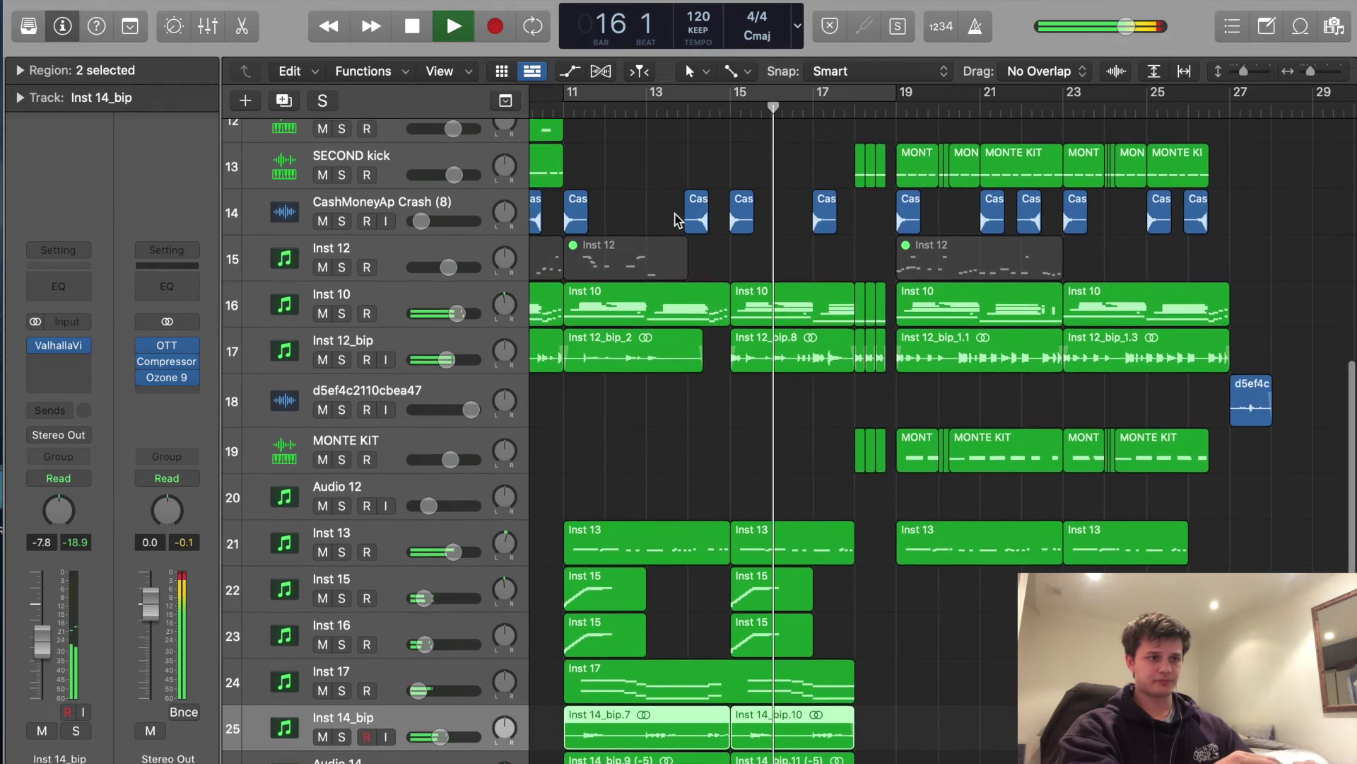
scroll(675, 221, "up", 4)
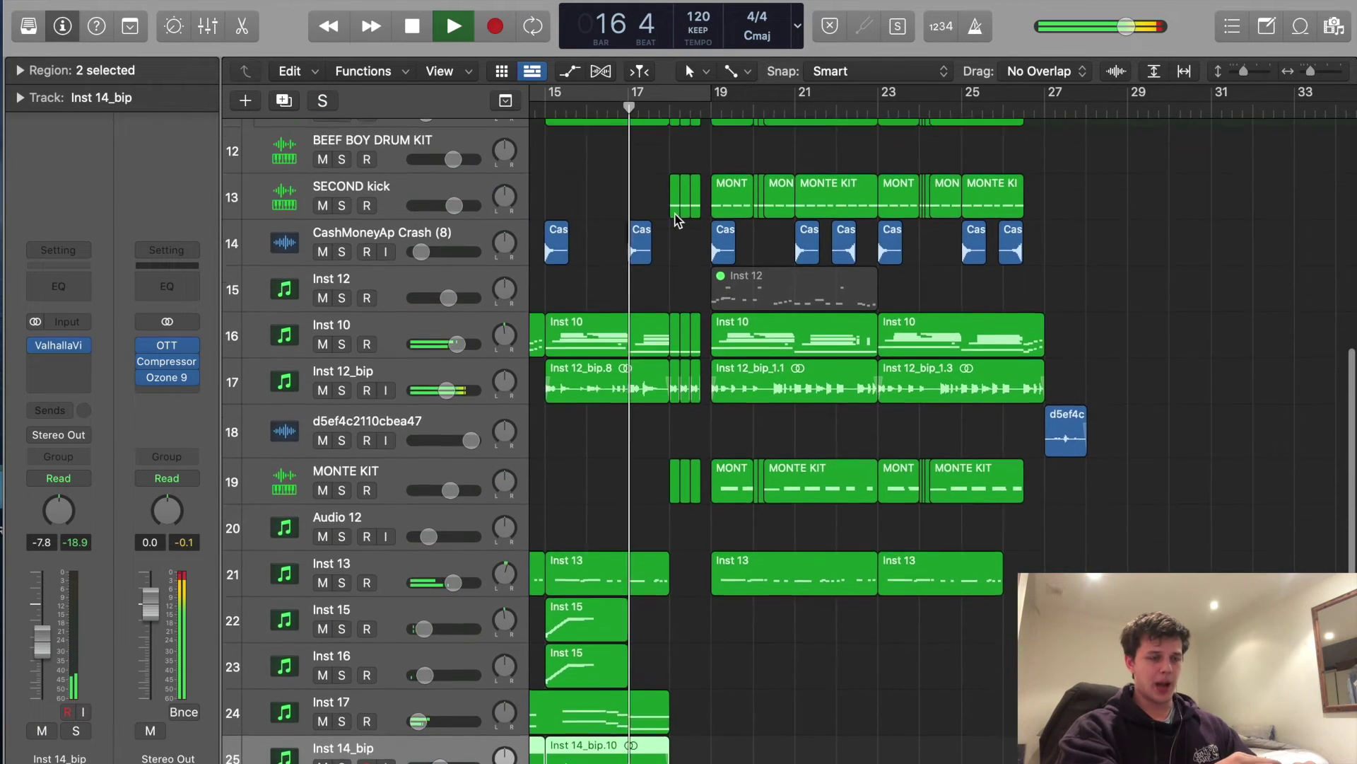
scroll(675, 221, "up", 5)
scroll(676, 221, "right", 5)
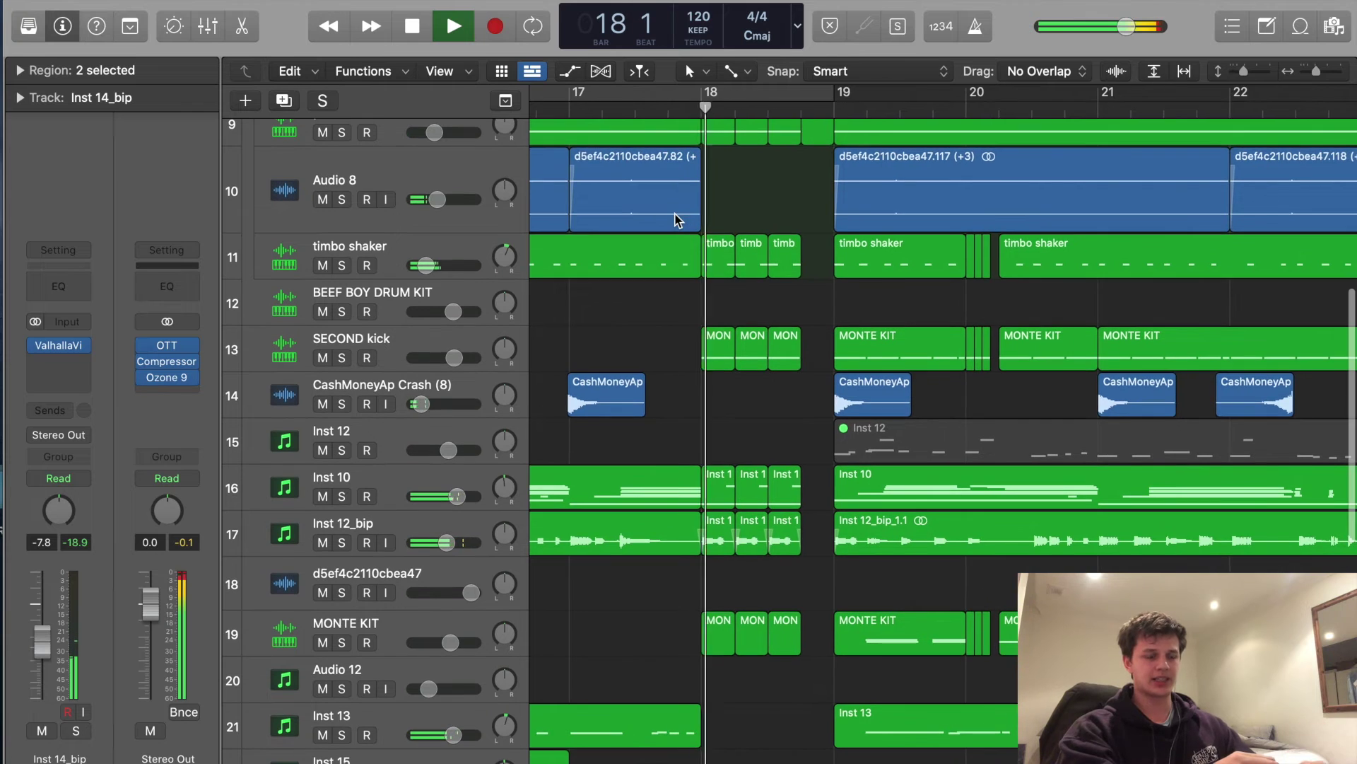
scroll(675, 221, "down", 1)
scroll(676, 219, "down", 3)
key("space")
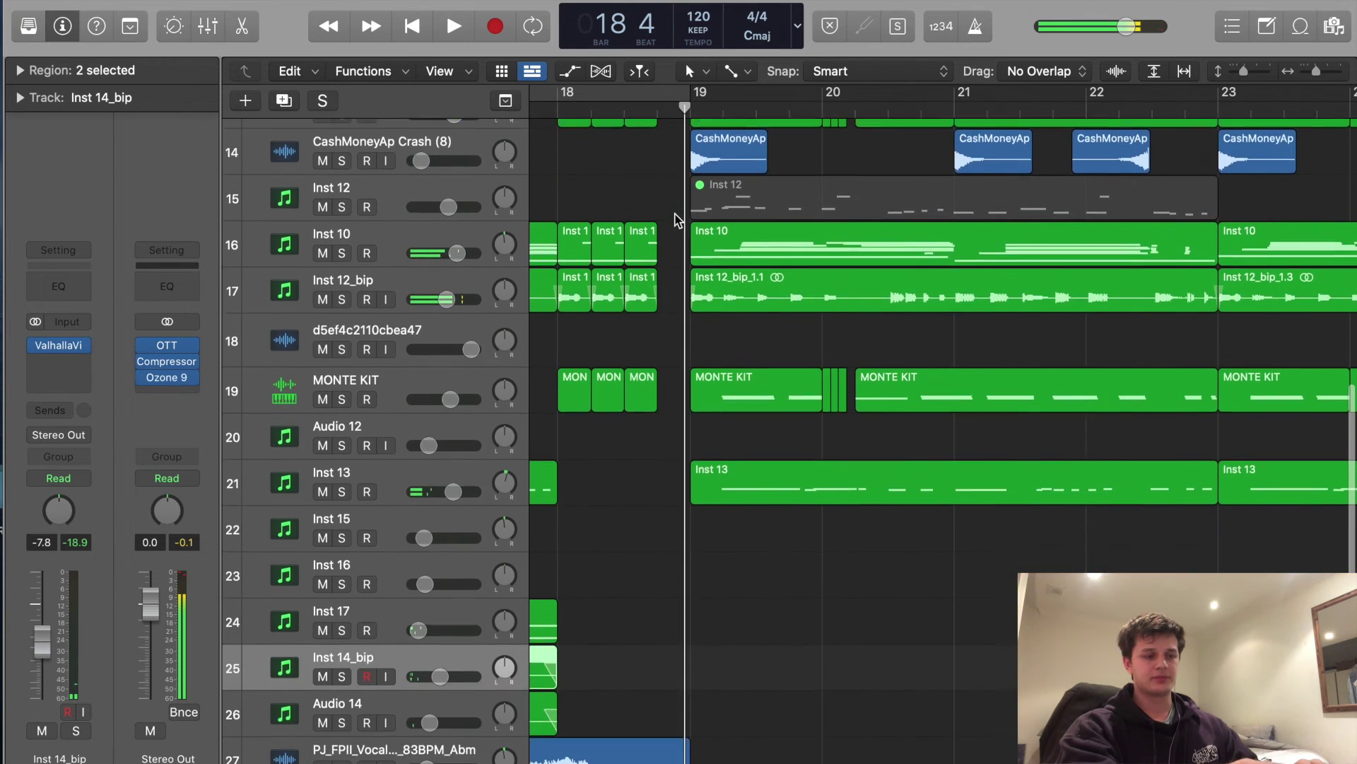
Set a cycle range from bar 18 into bar 20 and look through the tracks around the break.
scroll(675, 219, "up", 2)
left_click_drag(568, 104, 923, 102)
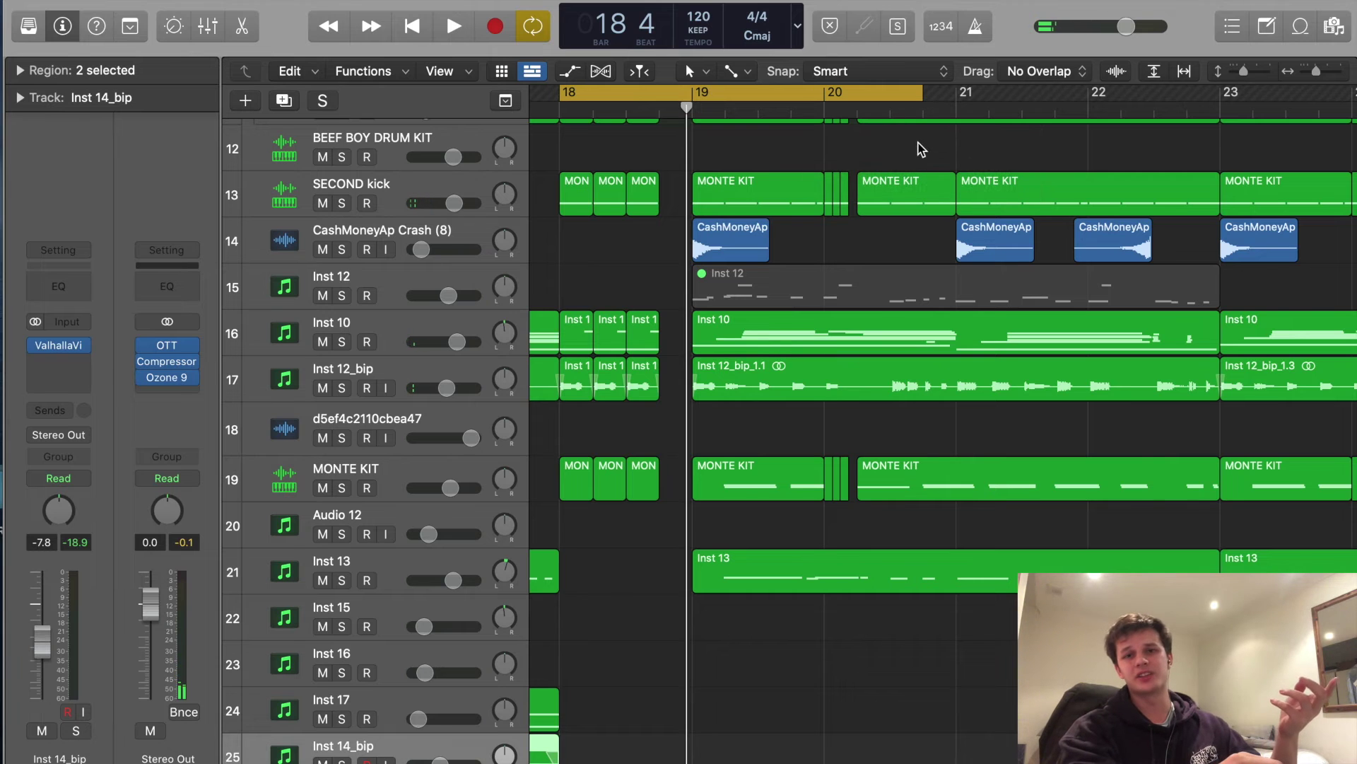
scroll(933, 171, "down", 10)
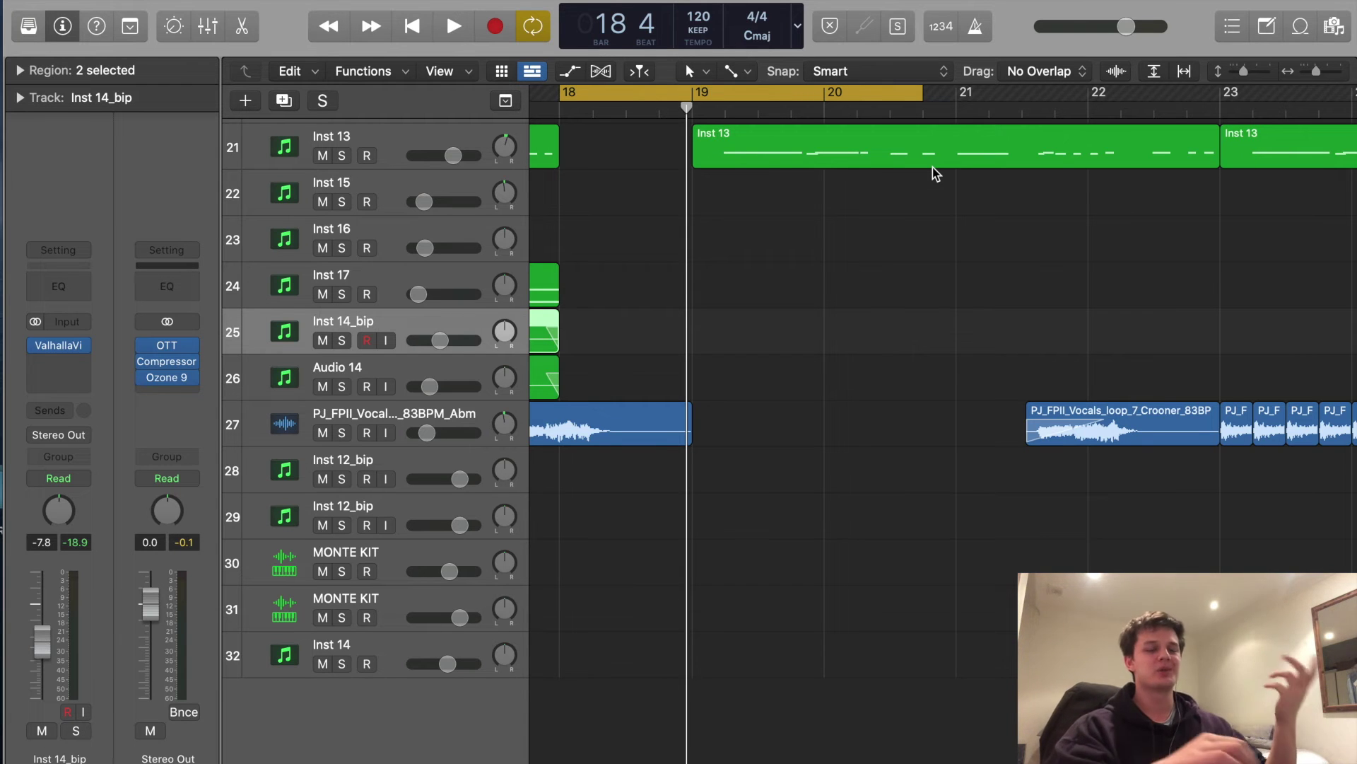
scroll(932, 169, "up", 10)
scroll(930, 175, "up", 3)
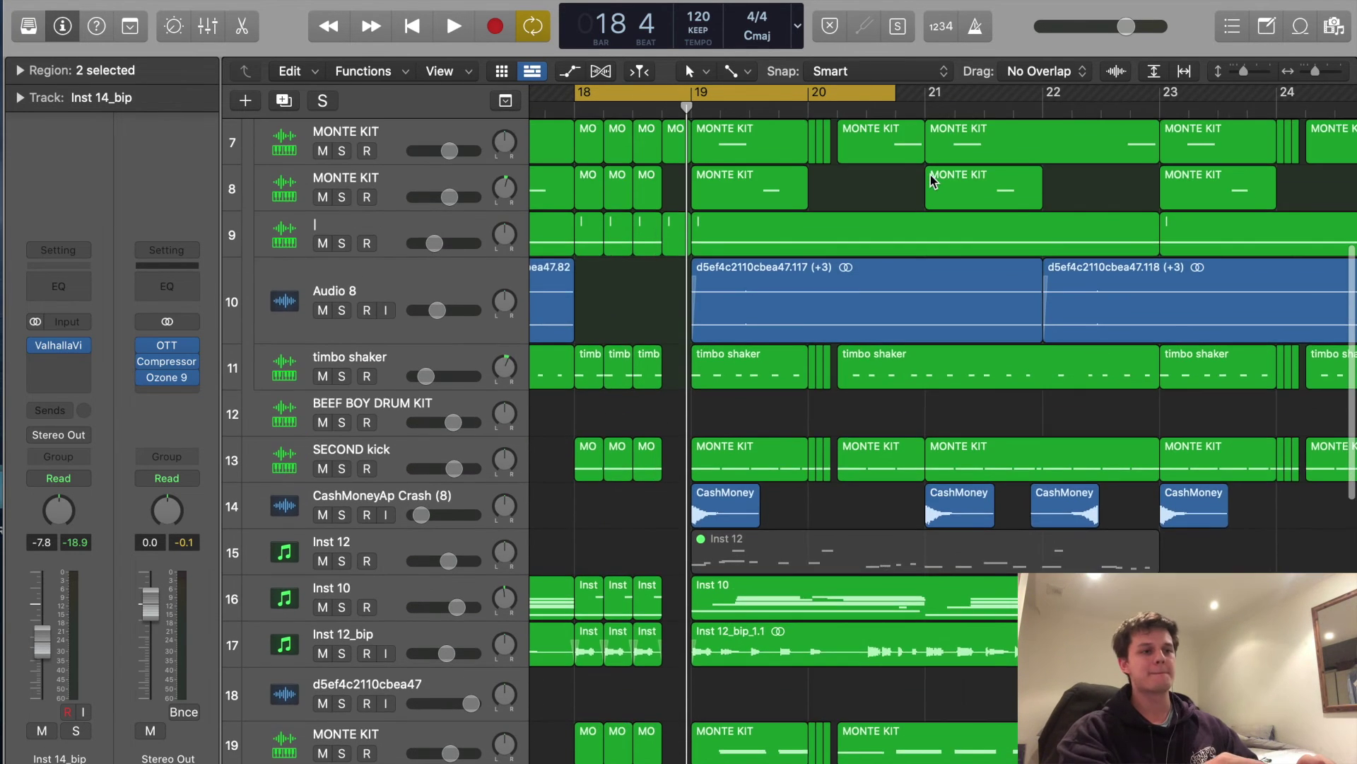
Set the cycle range to run from bar 19 to bar 27.
left_click_drag(710, 101, 1175, 101)
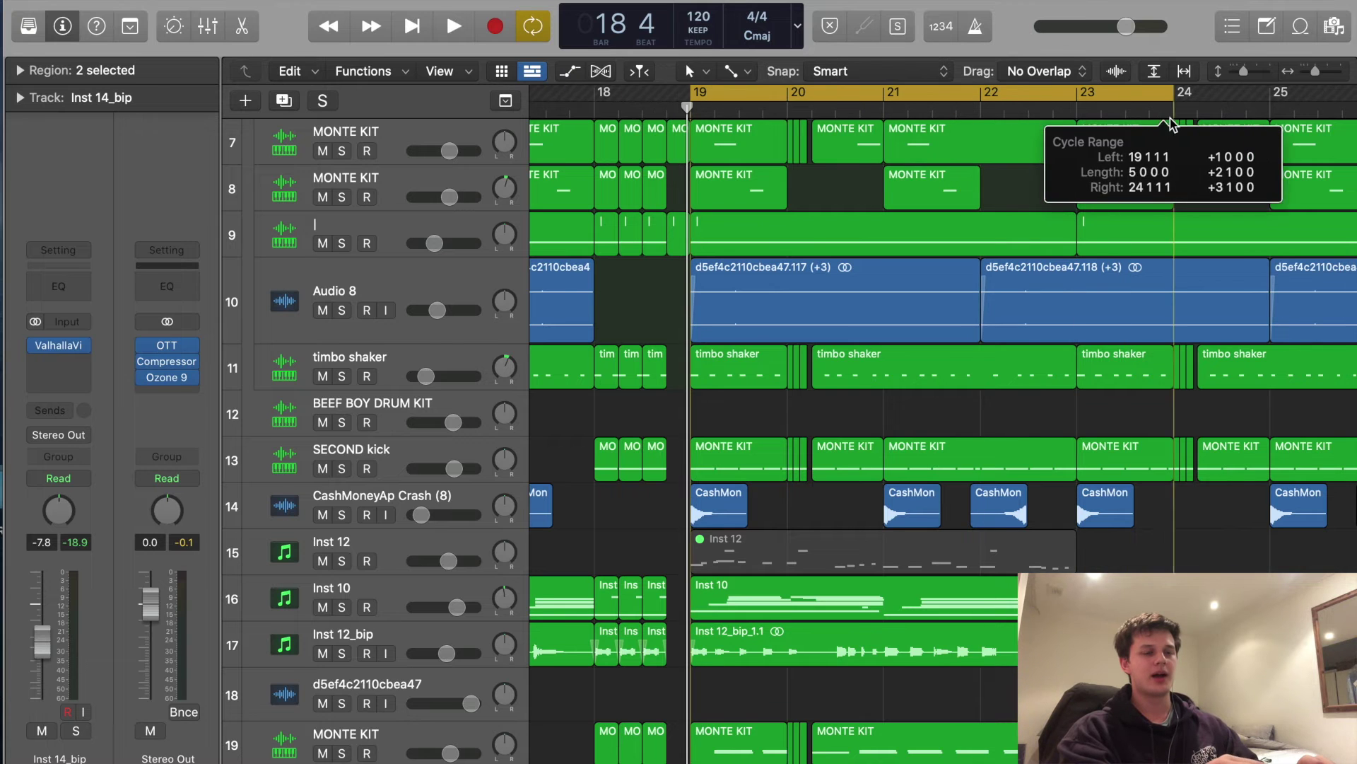
scroll(1155, 137, "up", 2)
scroll(1160, 142, "up", 1)
left_click_drag(955, 109, 1117, 111)
Solo Audio 1 and Audio 3 in the drum stack and play them from bar 19.
scroll(629, 322, "up", 4)
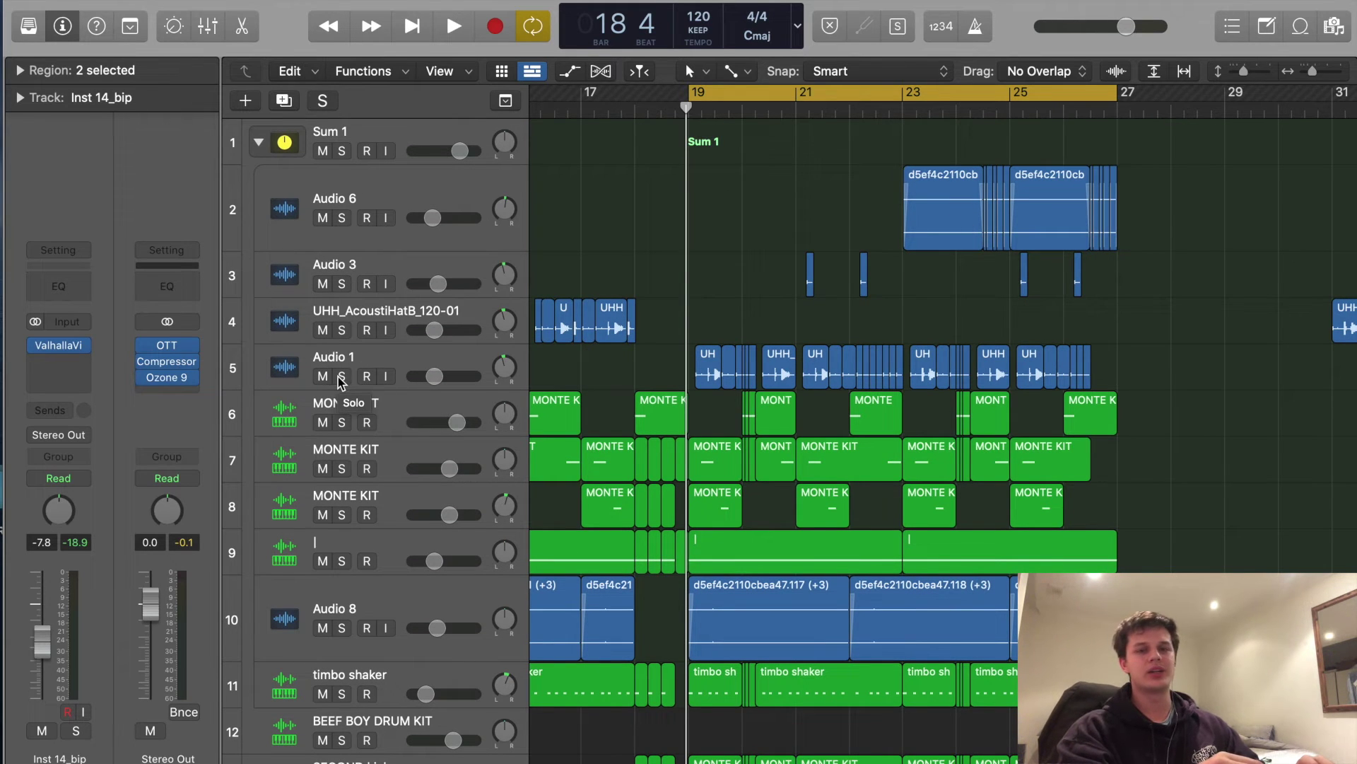
left_click(341, 377)
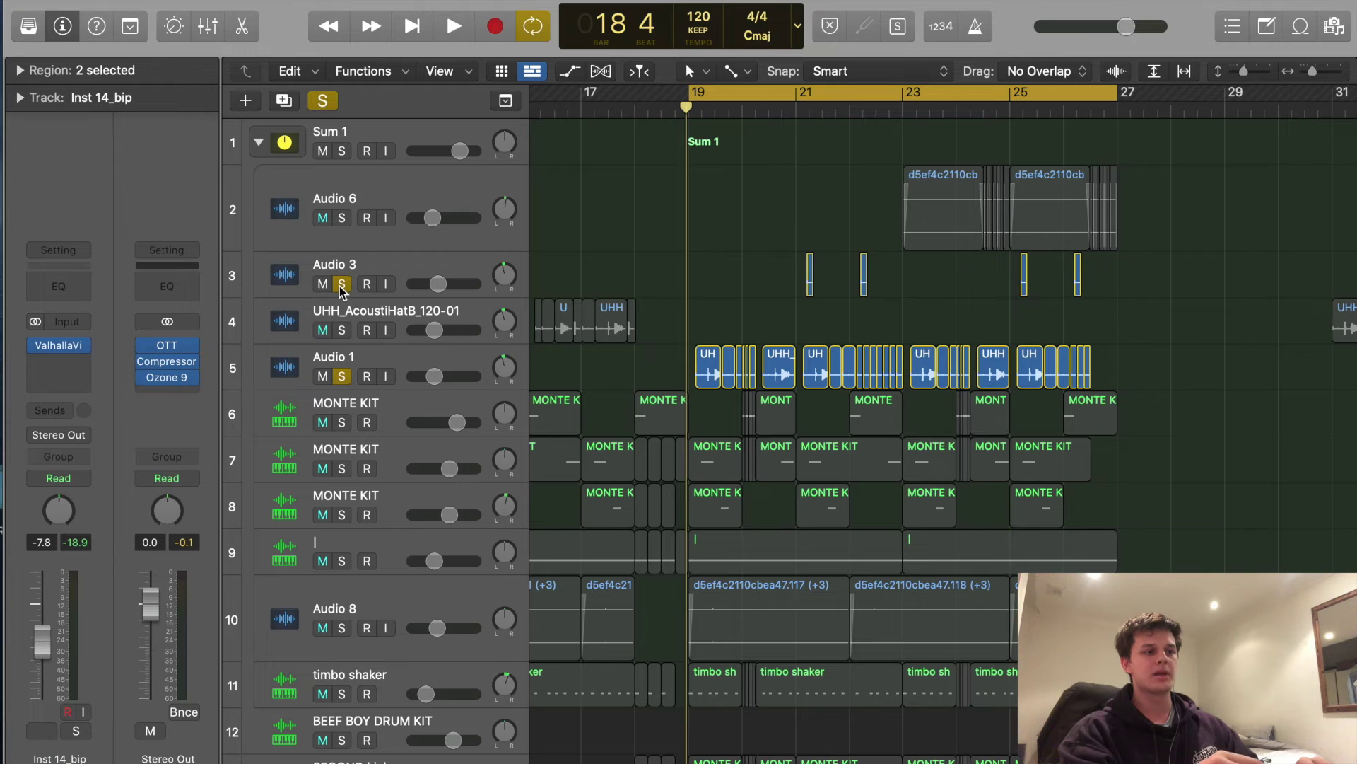
key("space")
scroll(818, 479, "up", 3)
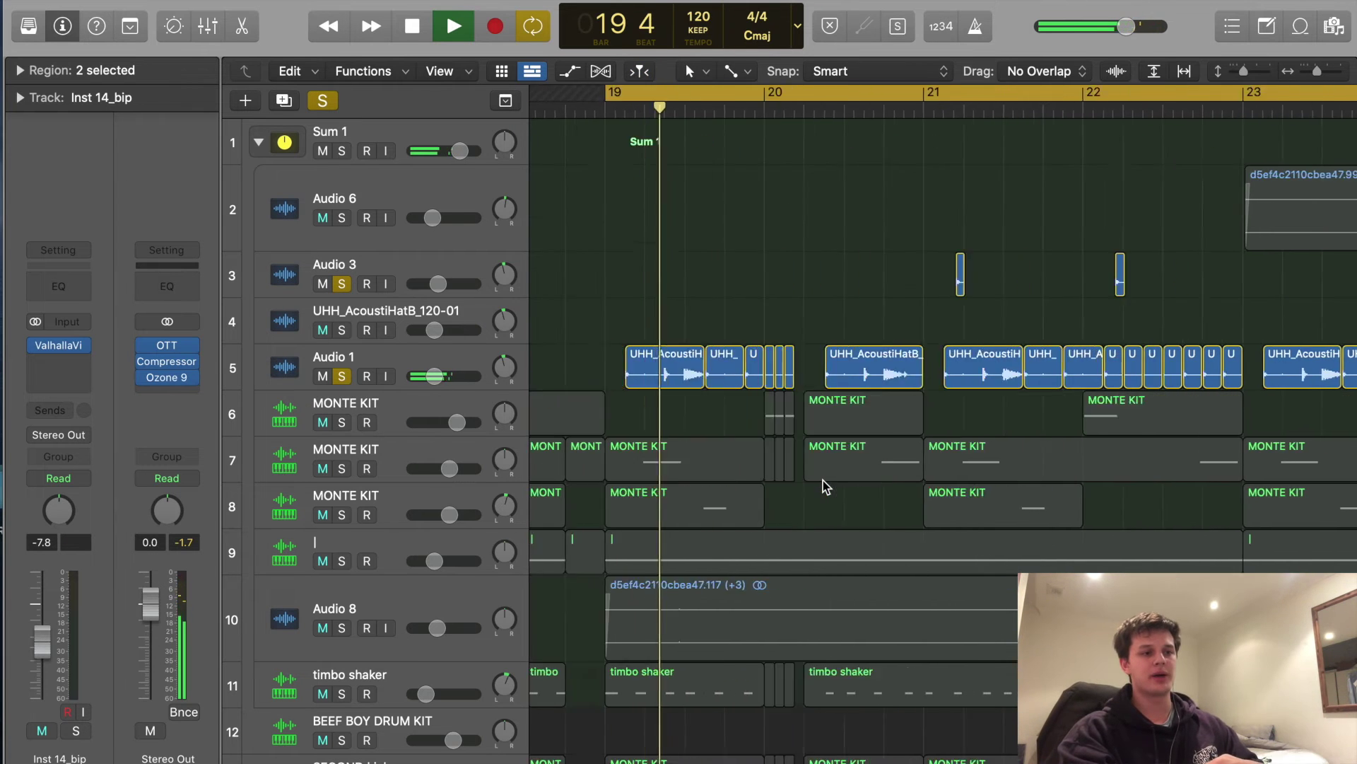
Add the SECOND kick track and the MONTE KIT track 19 to the soloed drums while playback continues.
scroll(822, 487, "down", 6)
scroll(456, 573, "up", 1)
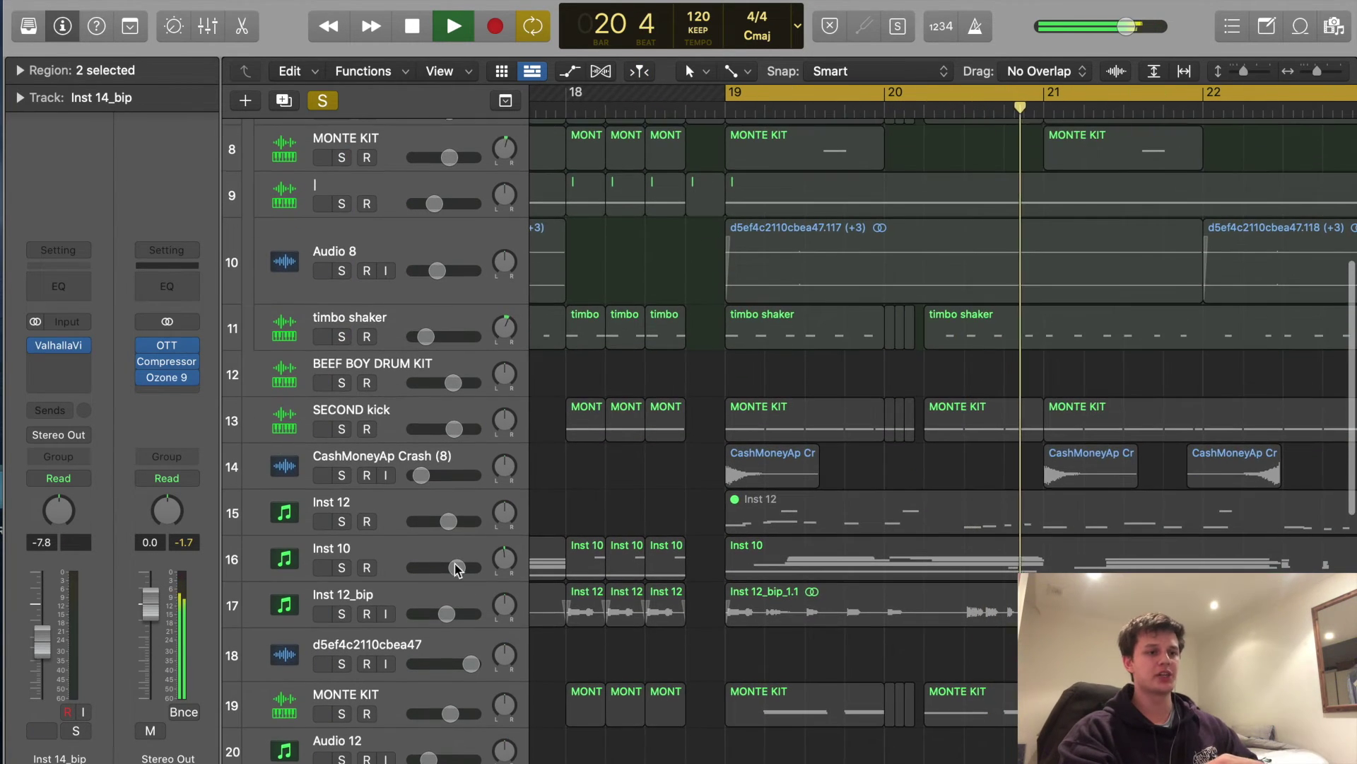
left_click(341, 430)
scroll(346, 429, "down", 2)
scroll(347, 431, "down", 1)
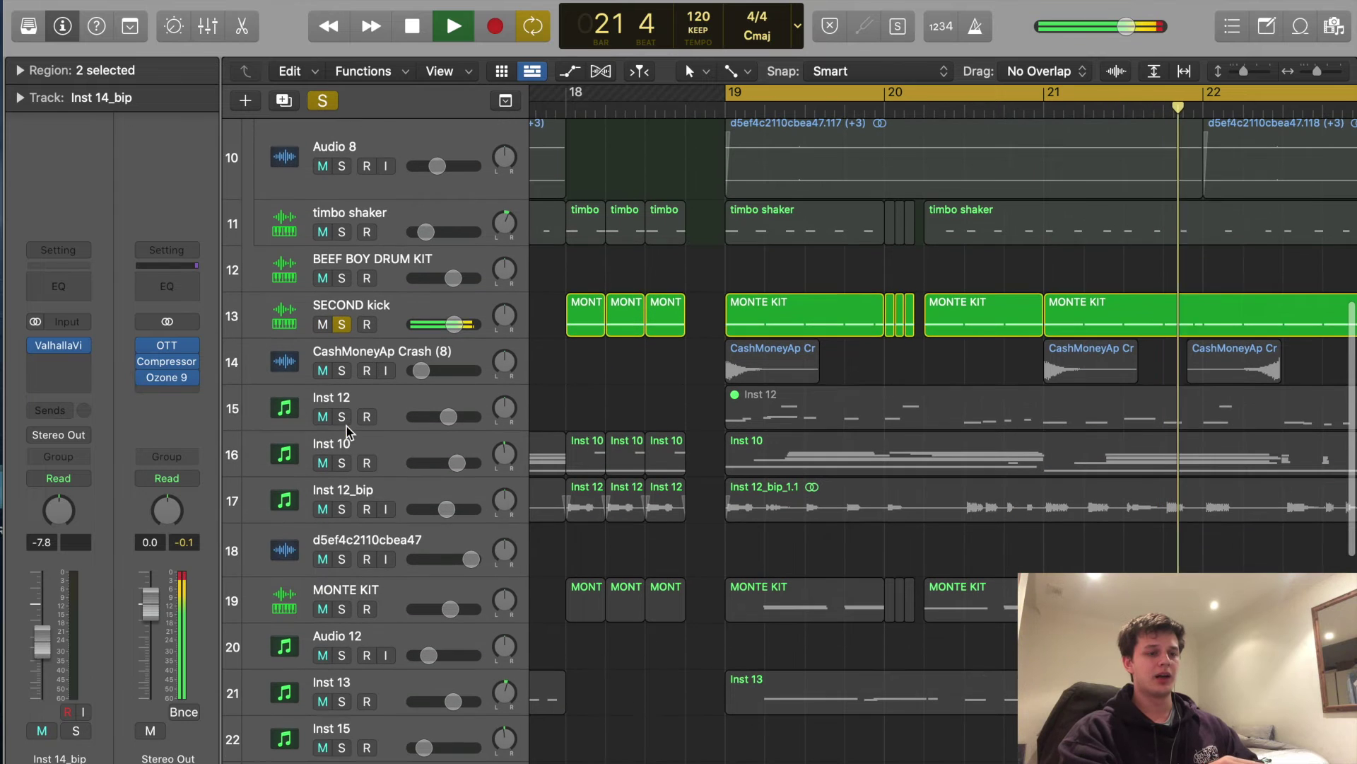
left_click(321, 599)
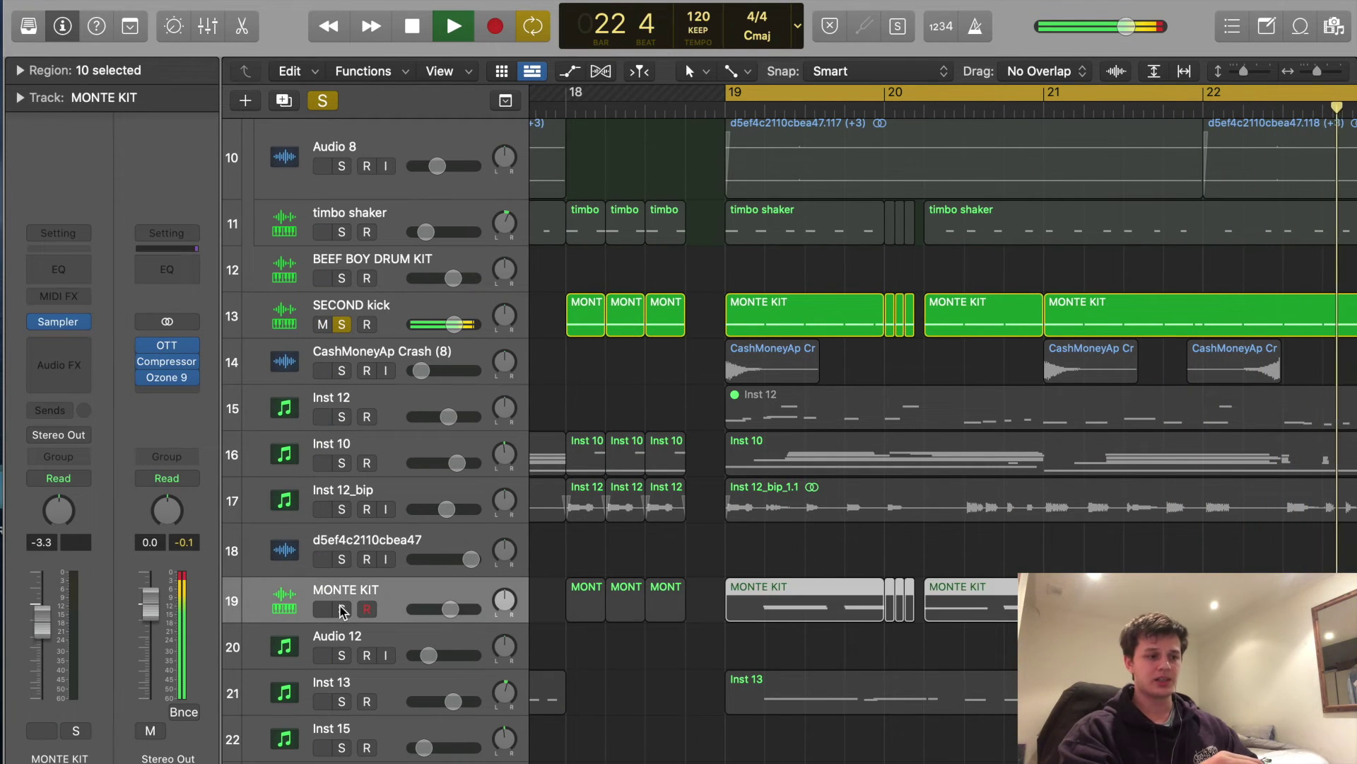
left_click(342, 608)
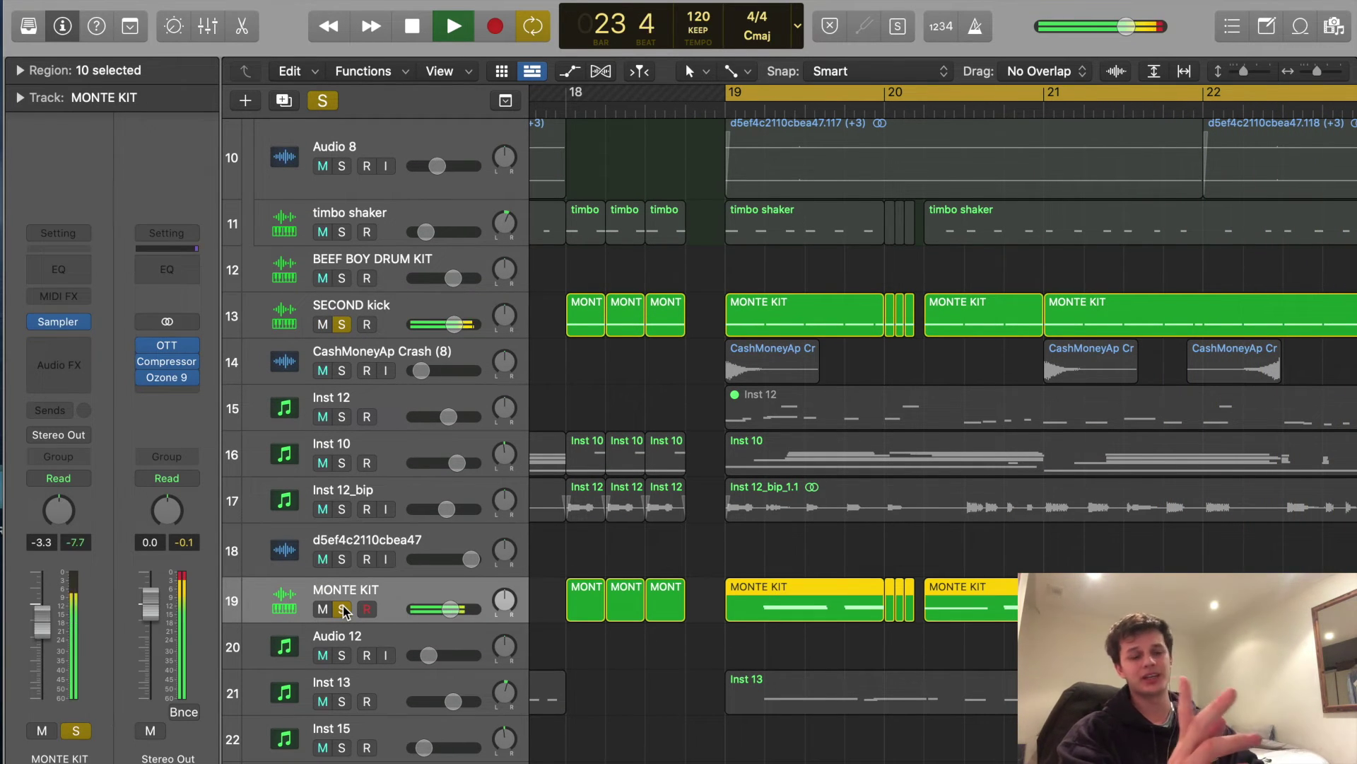
Also solo Audio 6, the three MONTE KIT tracks, track 9 and Audio 8 in the Sum 1 stack.
scroll(662, 654, "up", 1)
scroll(661, 651, "down", 3)
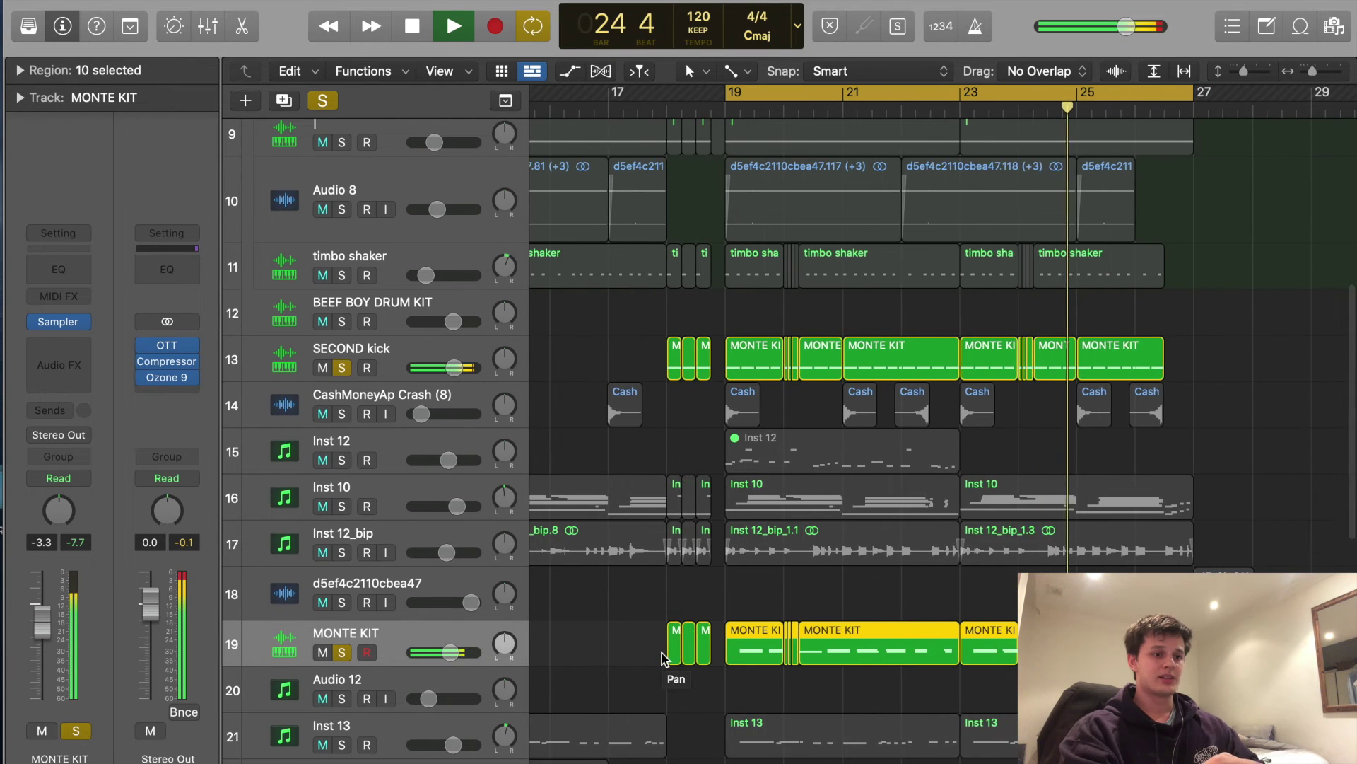
scroll(650, 593, "up", 9)
scroll(638, 533, "down", 1)
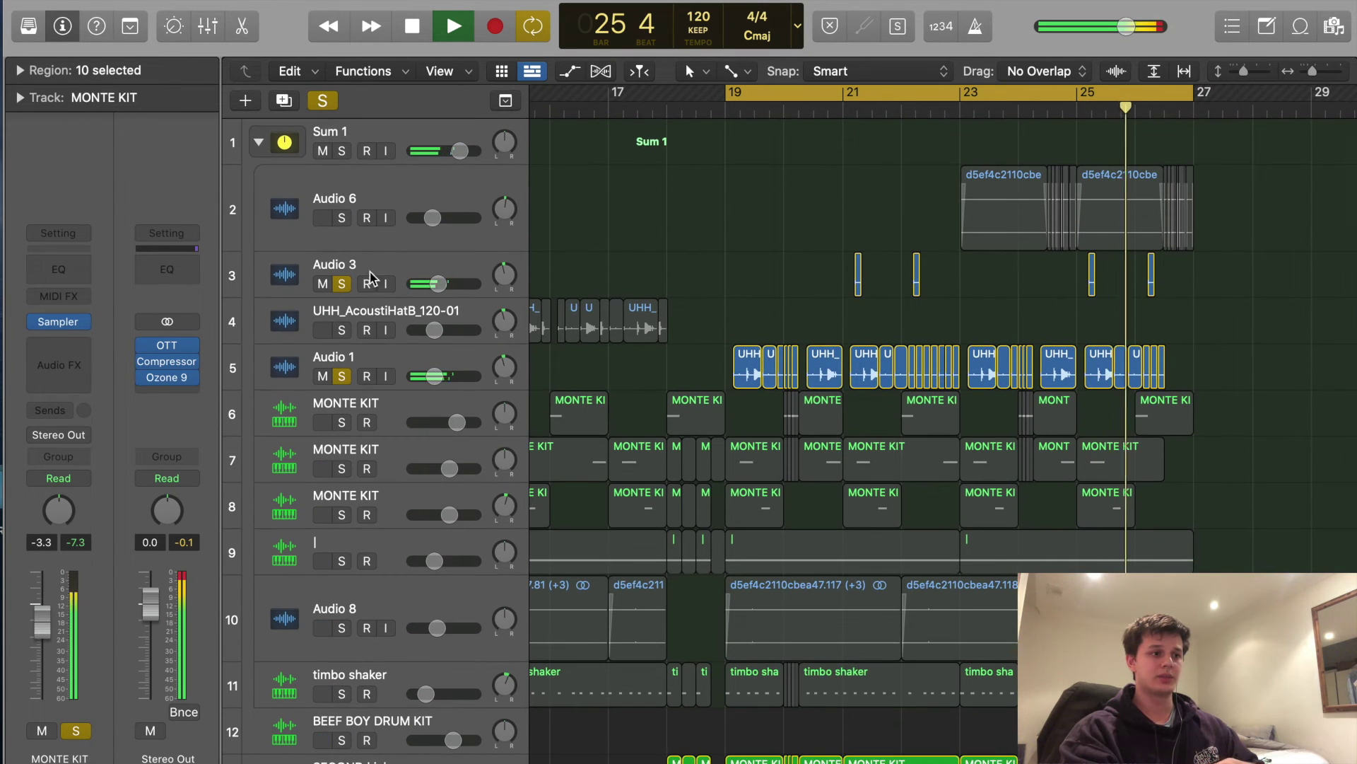
left_click(342, 219)
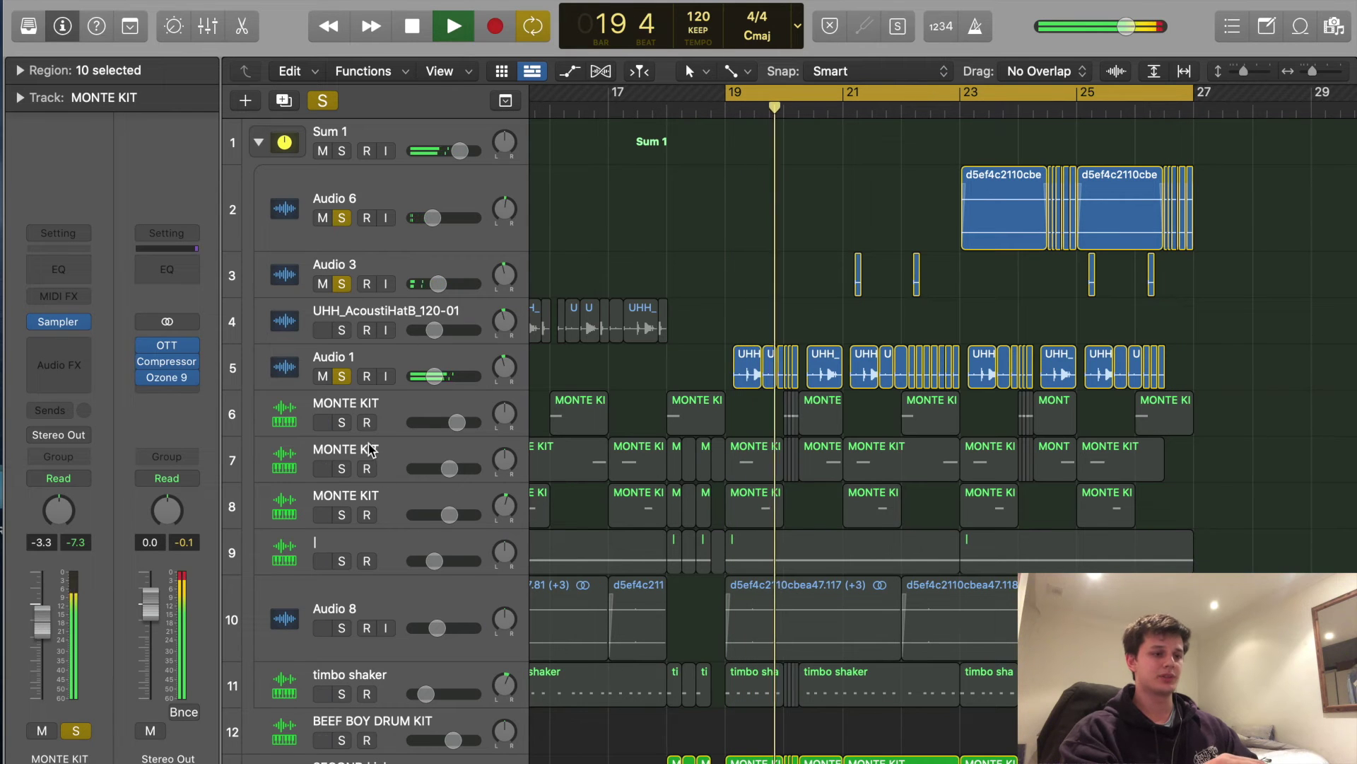
left_click_drag(340, 433, 342, 628)
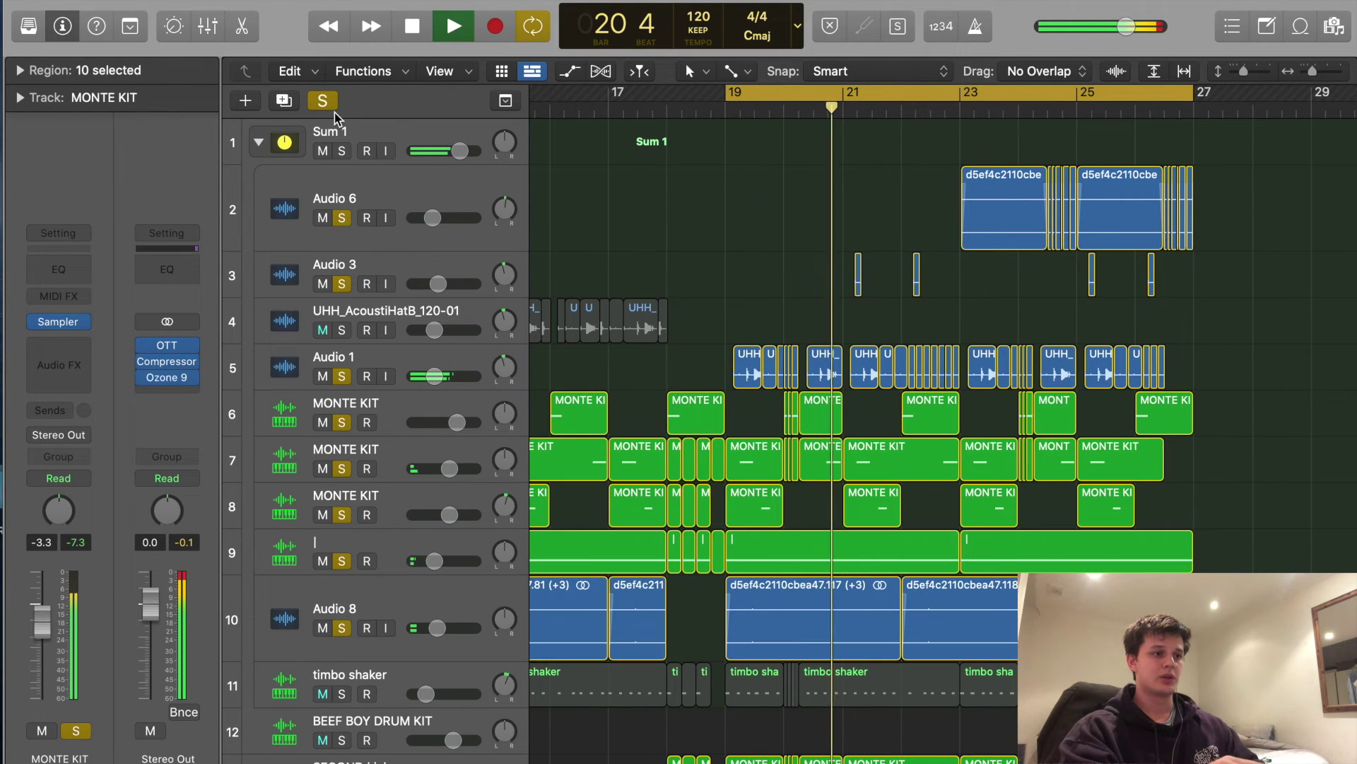
Add the timbo shaker, CashMoneyAp Crash and Inst 10 tracks to the soloed layers.
scroll(367, 221, "down", 5)
scroll(367, 221, "down", 8)
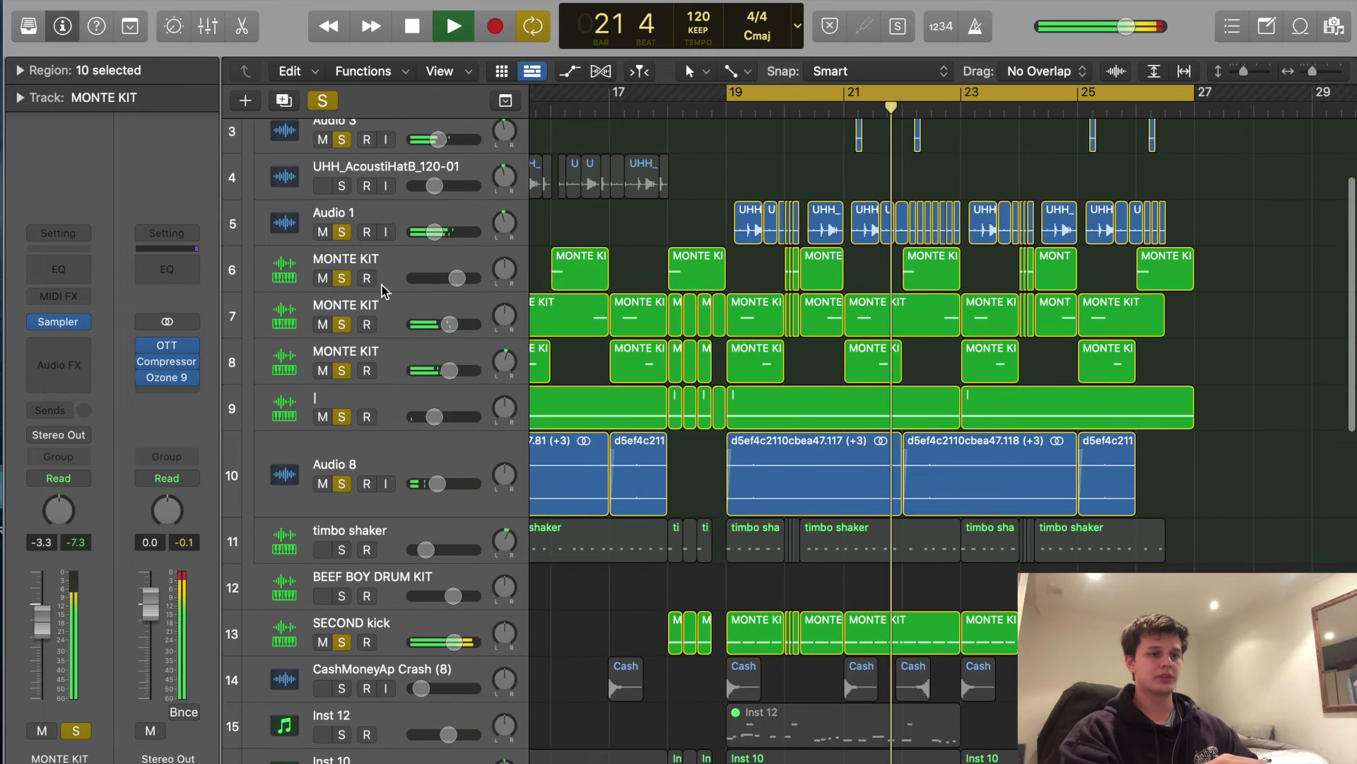
left_click(342, 501)
scroll(342, 509, "down", 8)
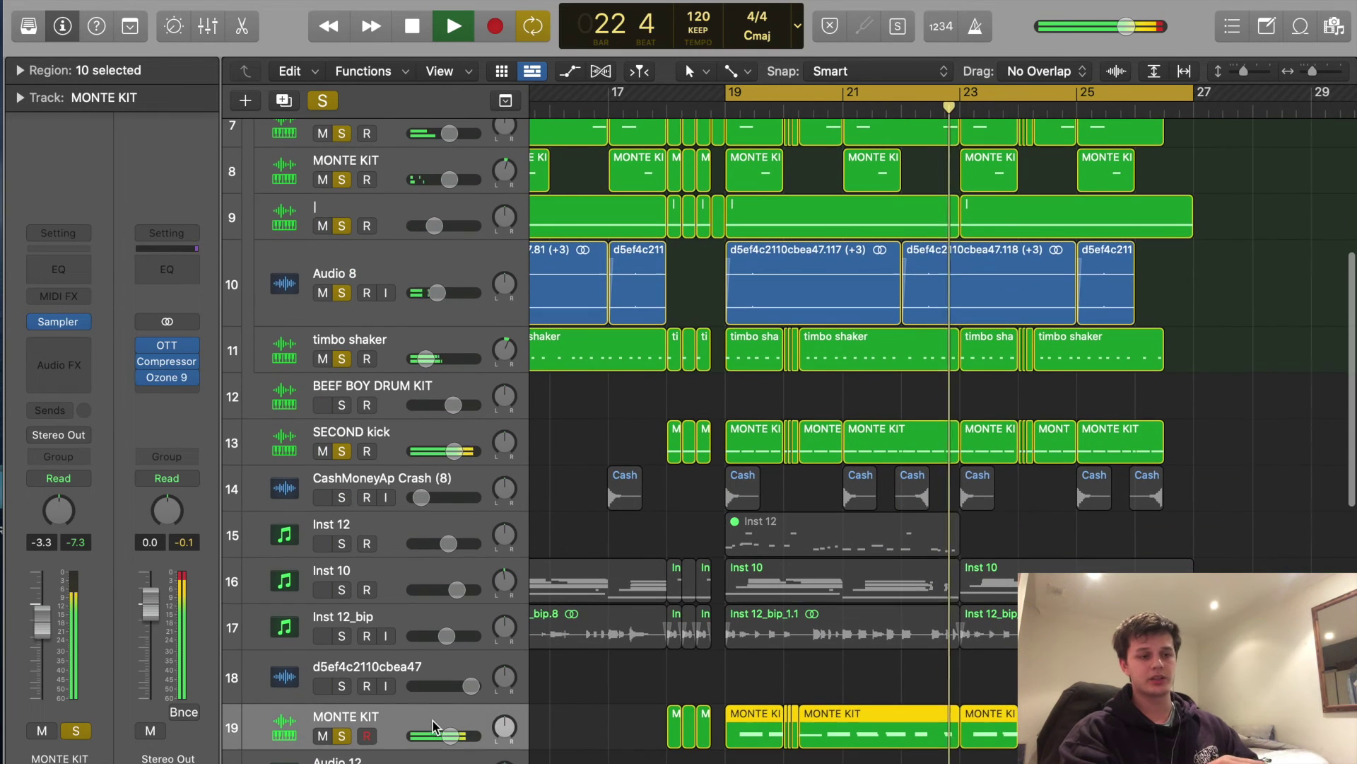
left_click(342, 523)
left_click(342, 497)
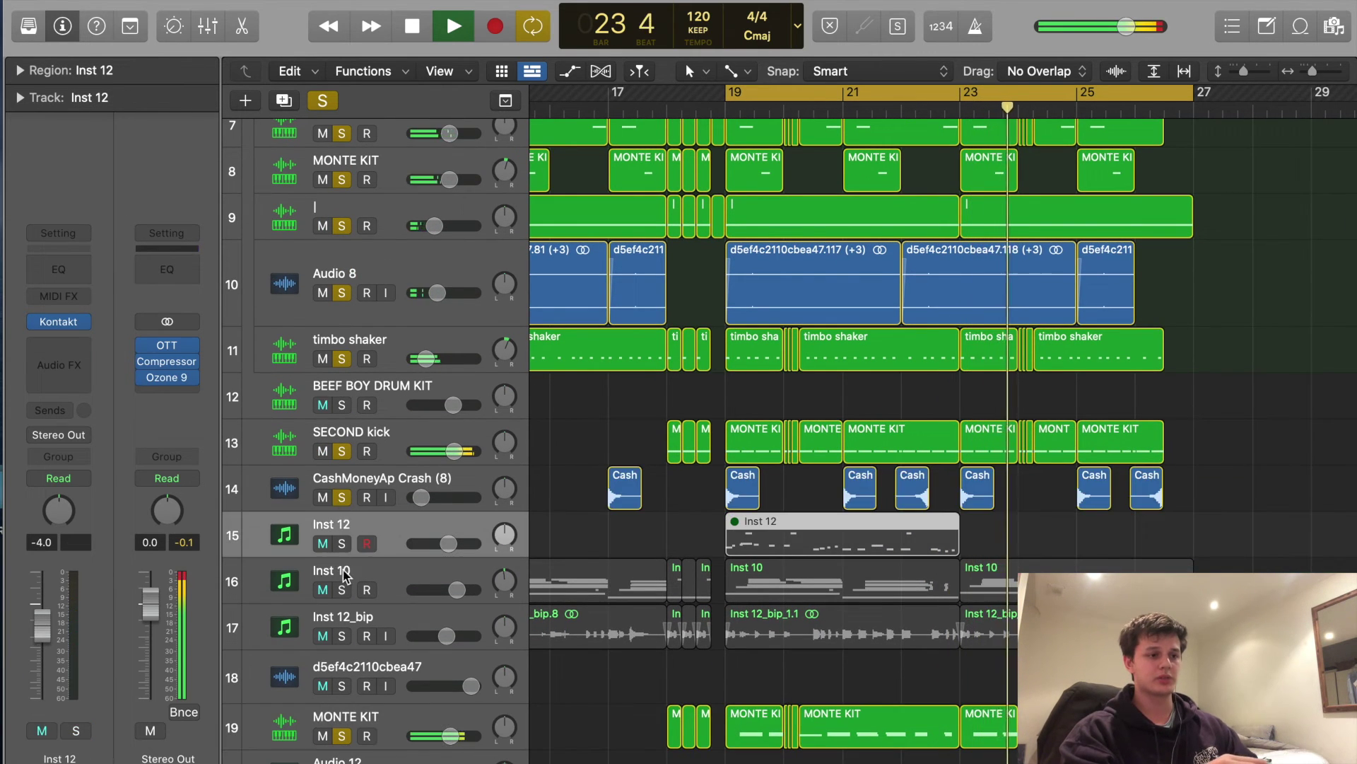
left_click(644, 538)
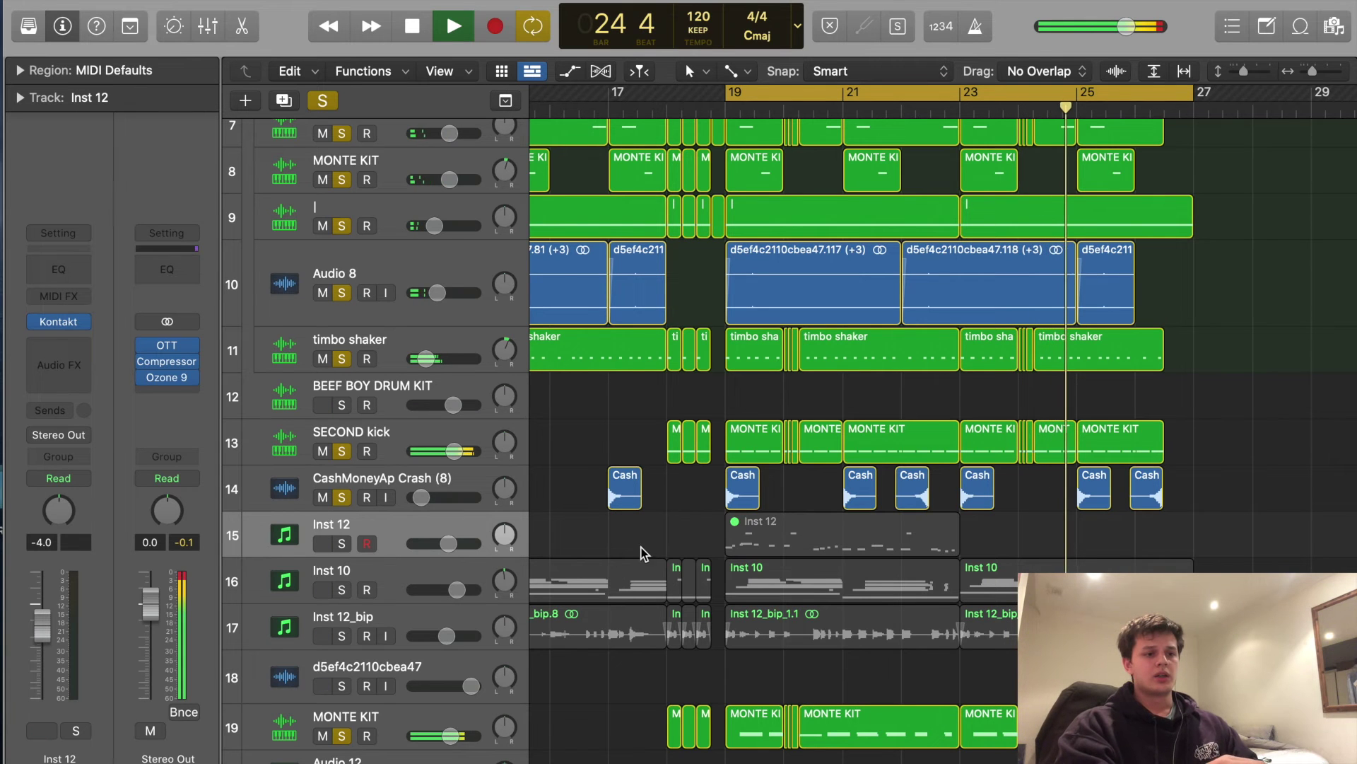
left_click(342, 590)
Solo only the Inst 12_bip track, pausing and resuming playback to hear it alone.
scroll(346, 591, "down", 6)
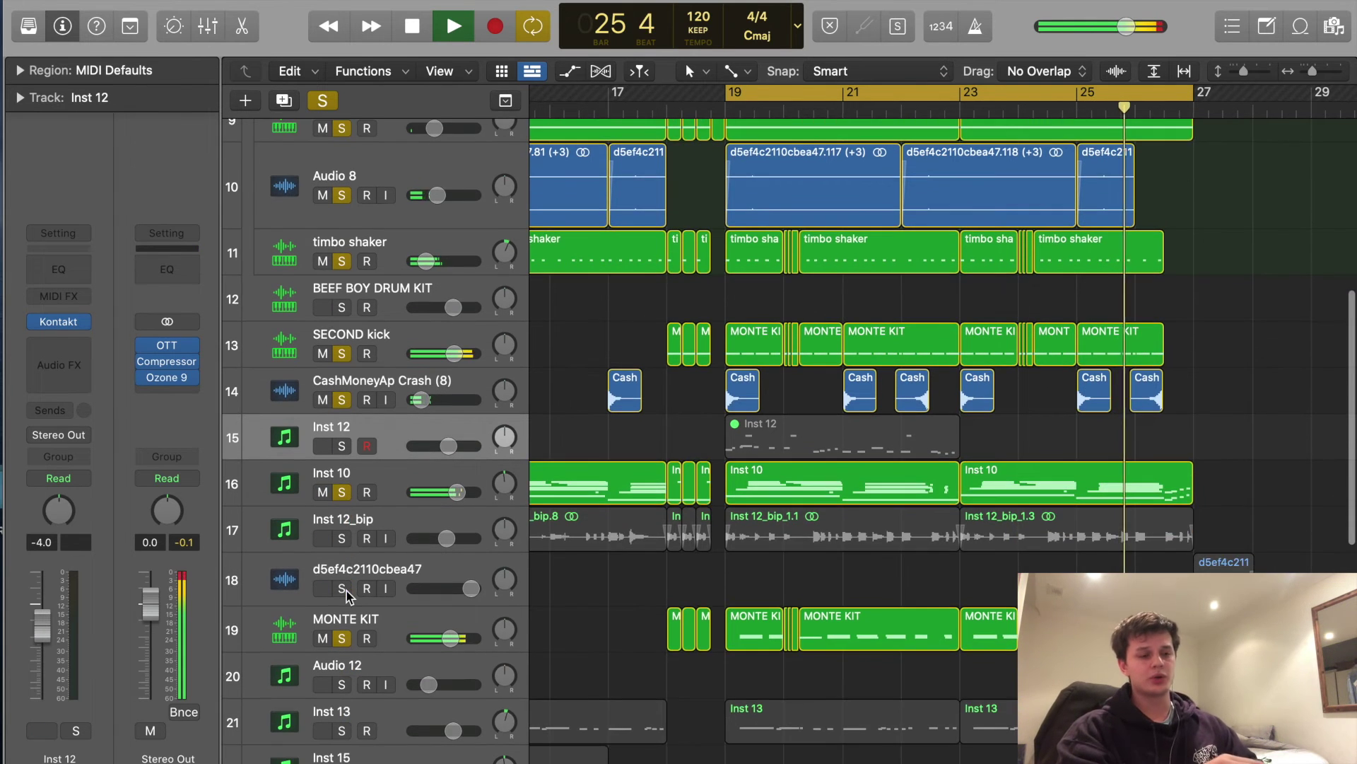
left_click(341, 529, "alt")
key("space")
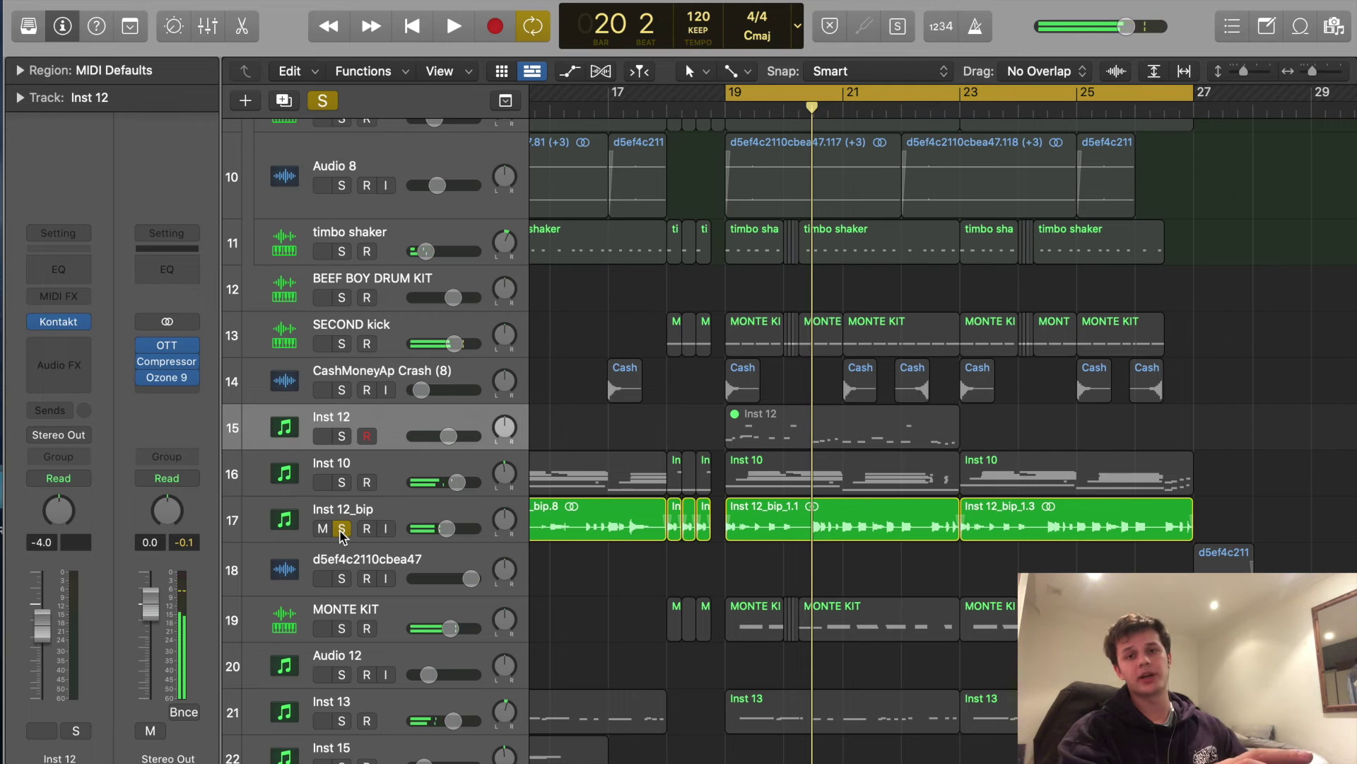
key("space")
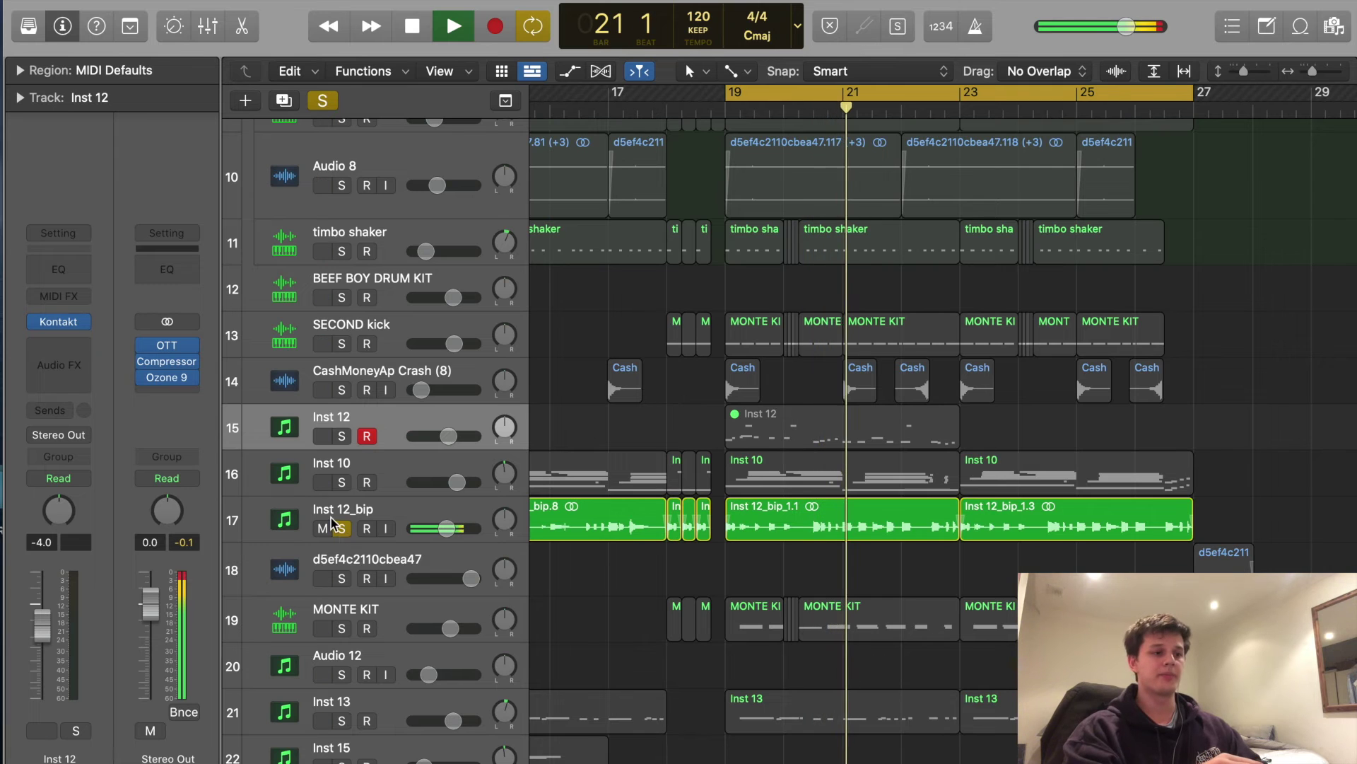
Clear the Inst 12_bip solo, turn off cycling and play all tracks past the arrangement's end at bar 27.
left_click(342, 529)
scroll(1152, 538, "down", 5)
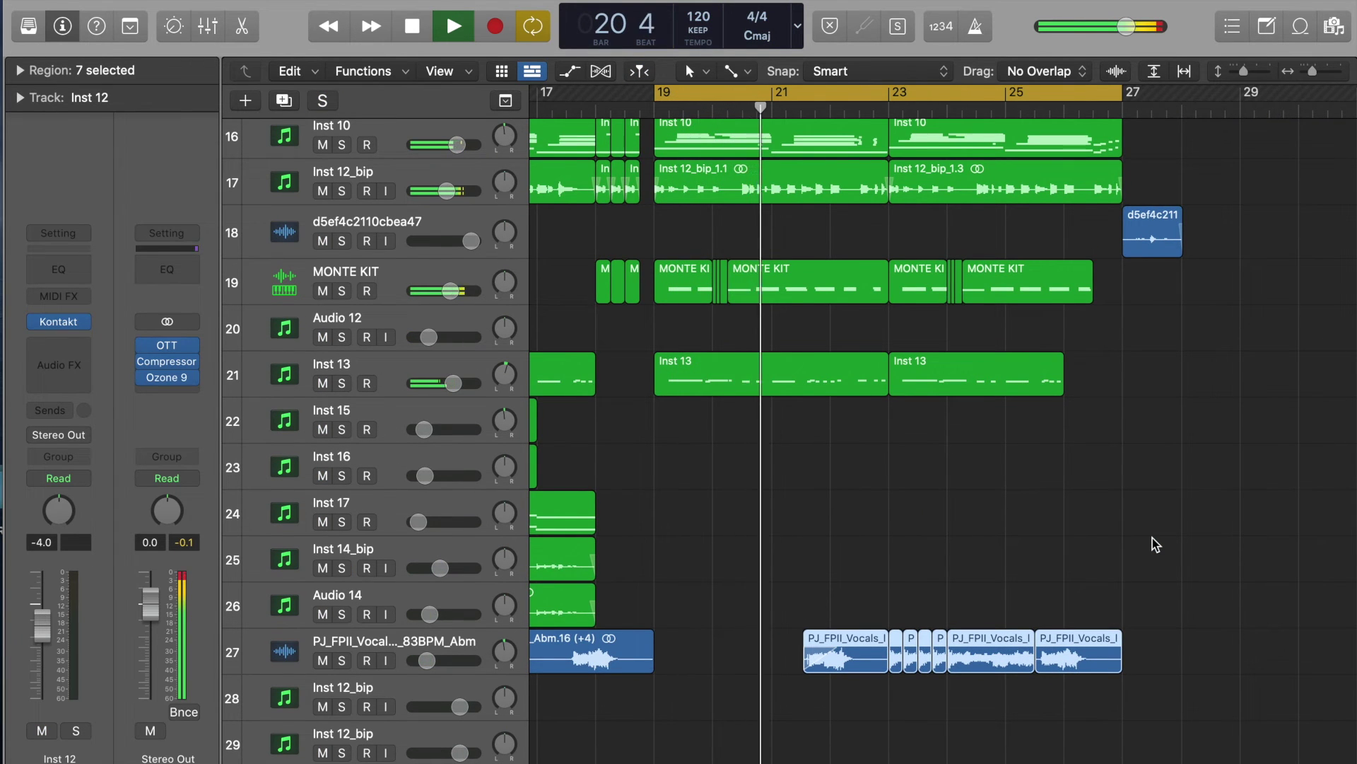
scroll(1166, 535, "down", 10)
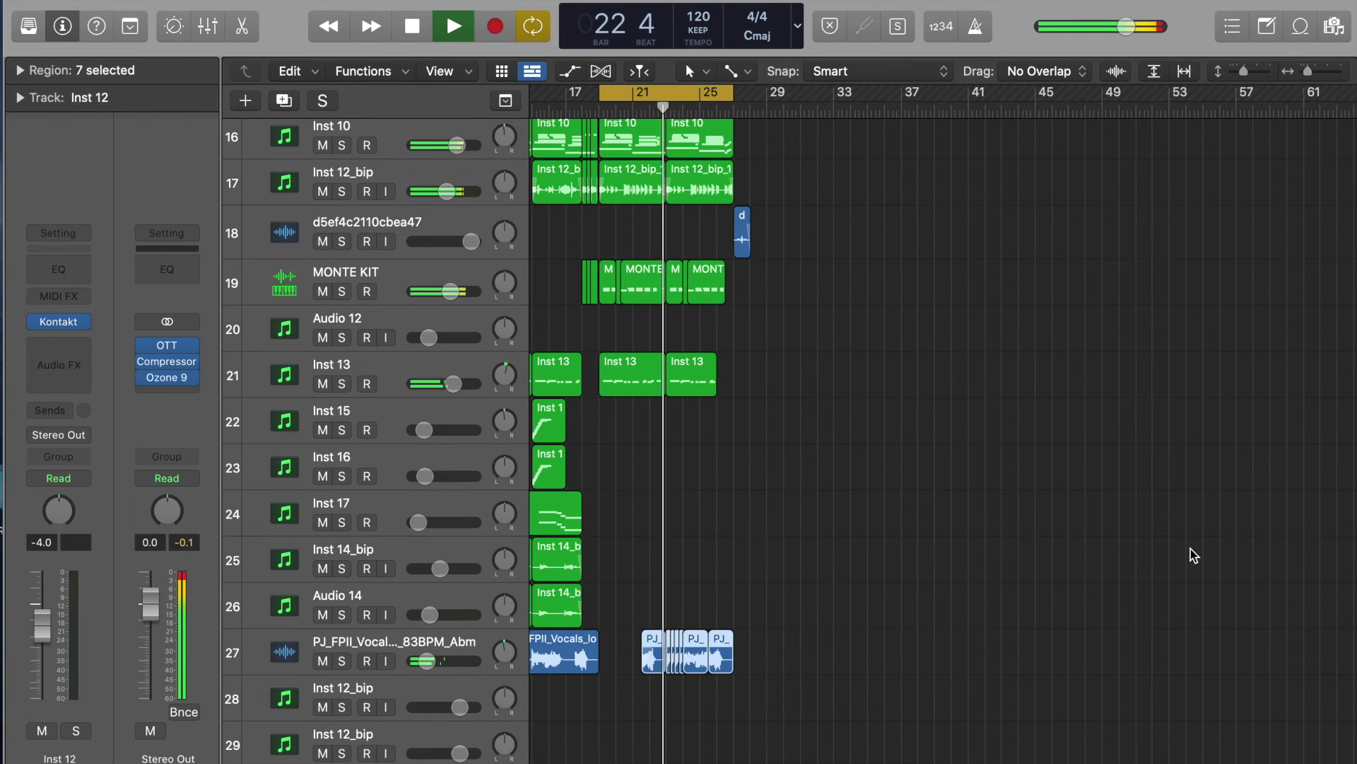
scroll(1190, 548, "up", 10)
scroll(1191, 549, "up", 5)
key("c")
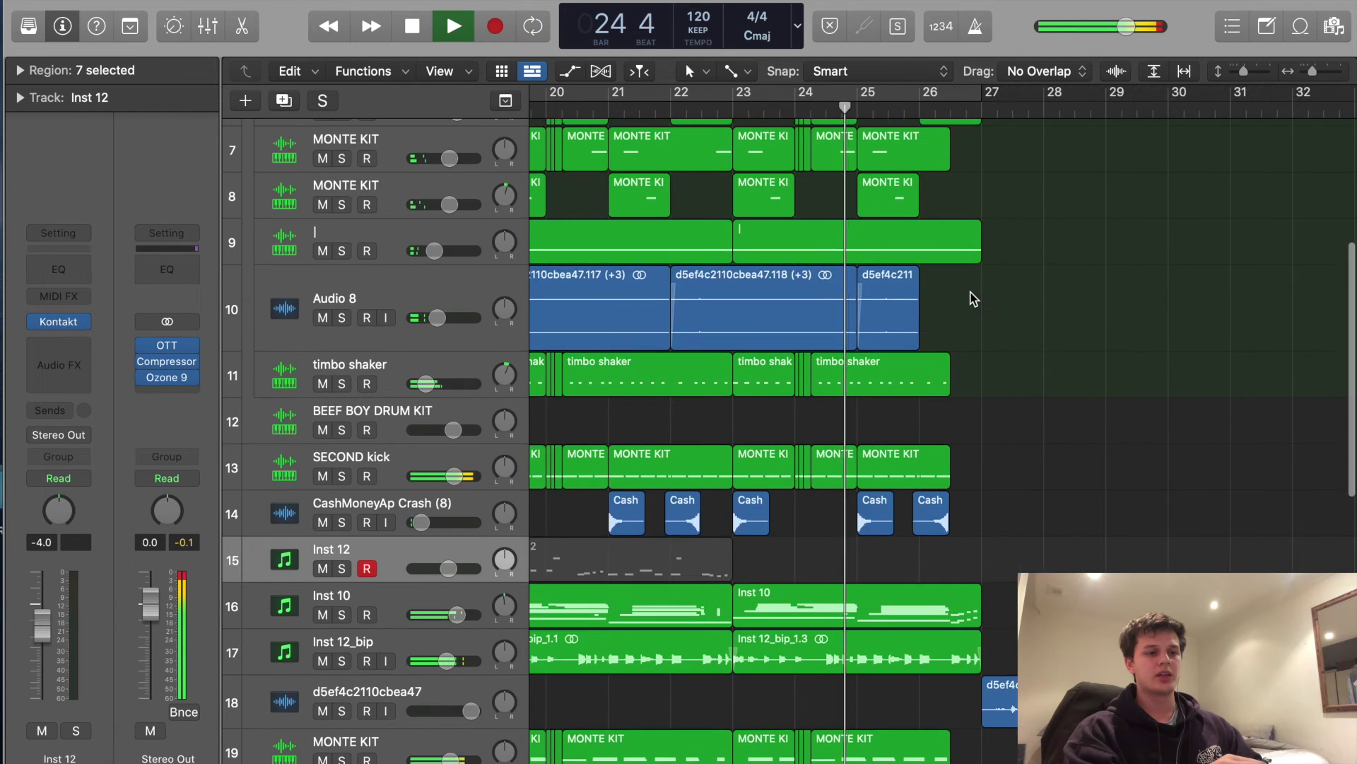
scroll(972, 296, "right", 2)
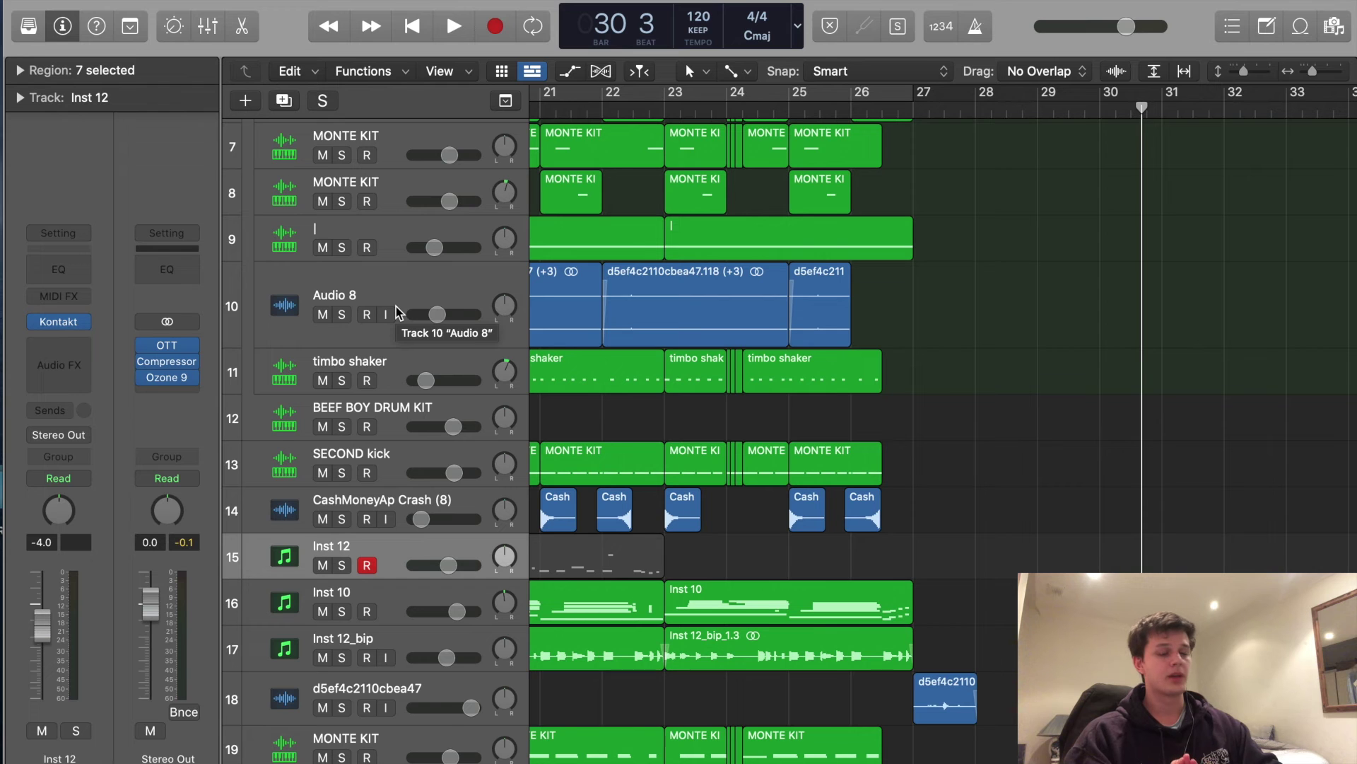
Set the cycle range to span the whole arrangement, from bar 1 to about bar 28.
mouse_move(172, 387)
scroll(694, 409, "down", 10)
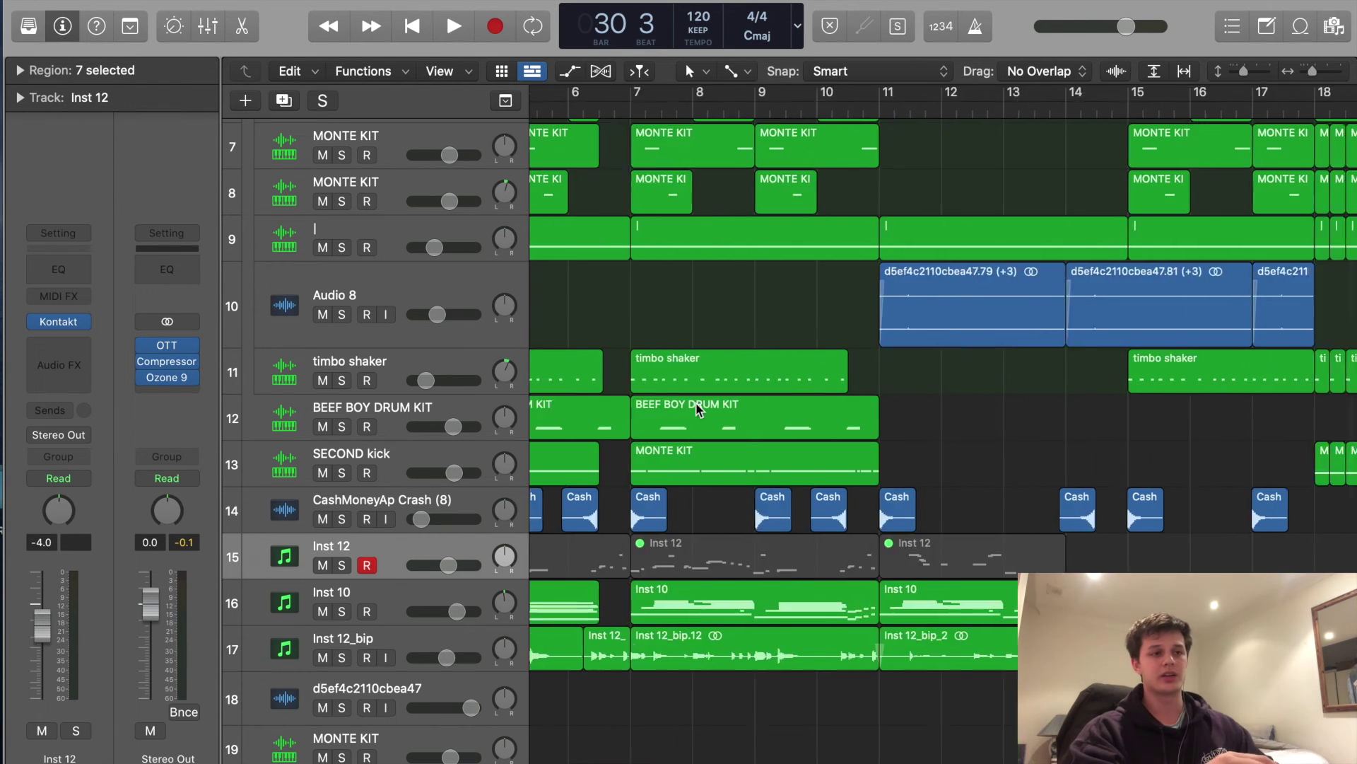
left_click_drag(544, 99, 771, 104)
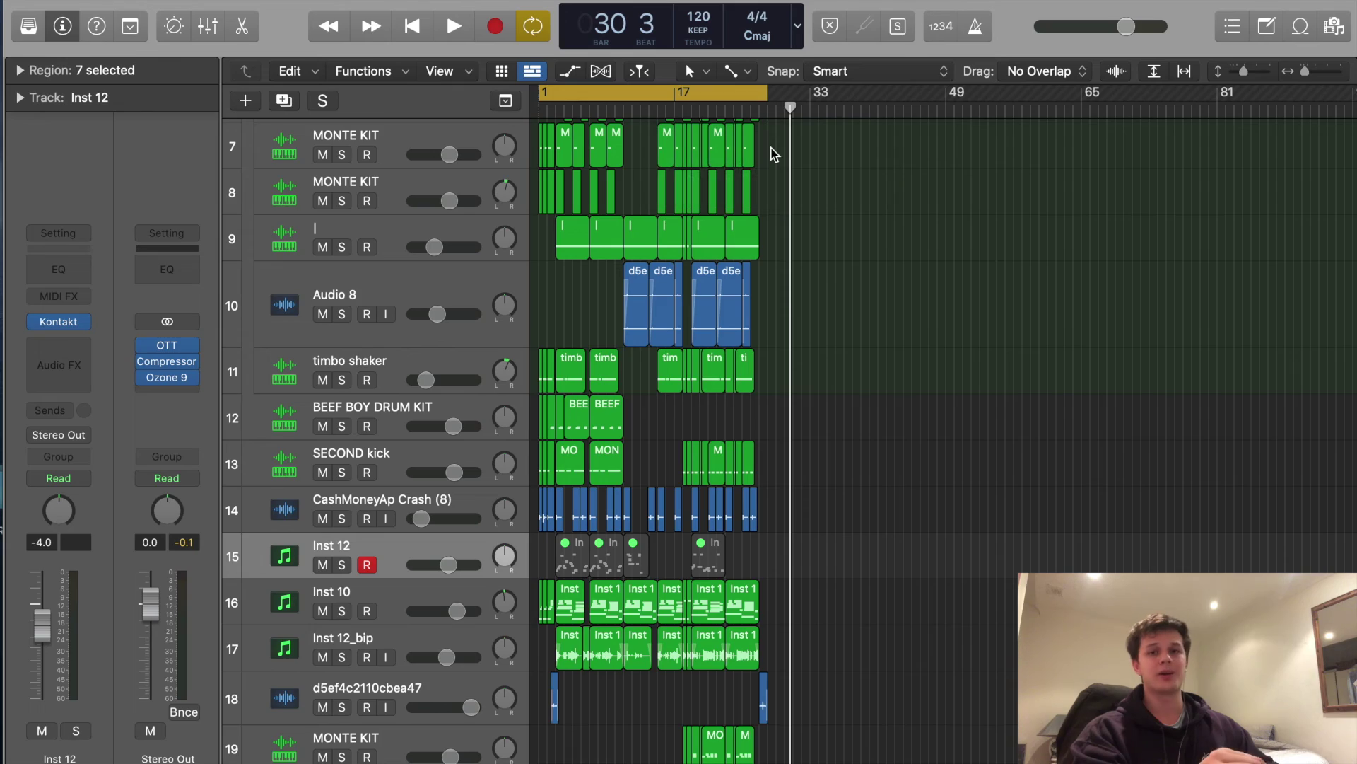